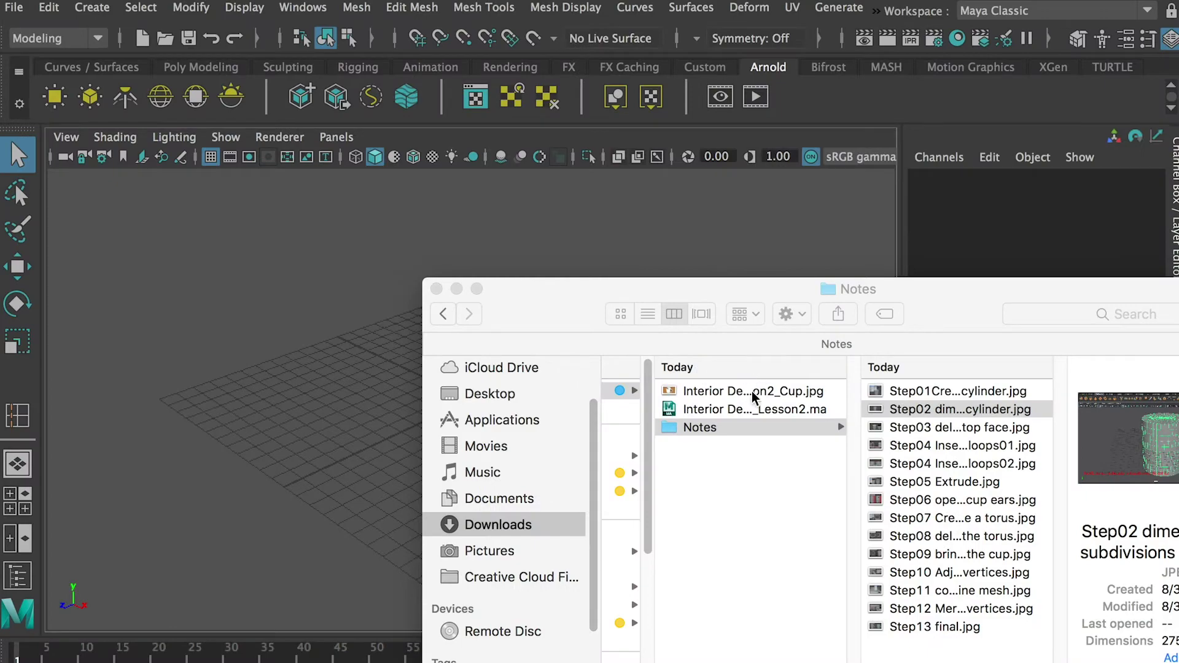
- Look through the lesson folder's cup reference image, the first step screenshots in Notes and the Interior Demo_Lesson2.ma file
left_click(742, 391)
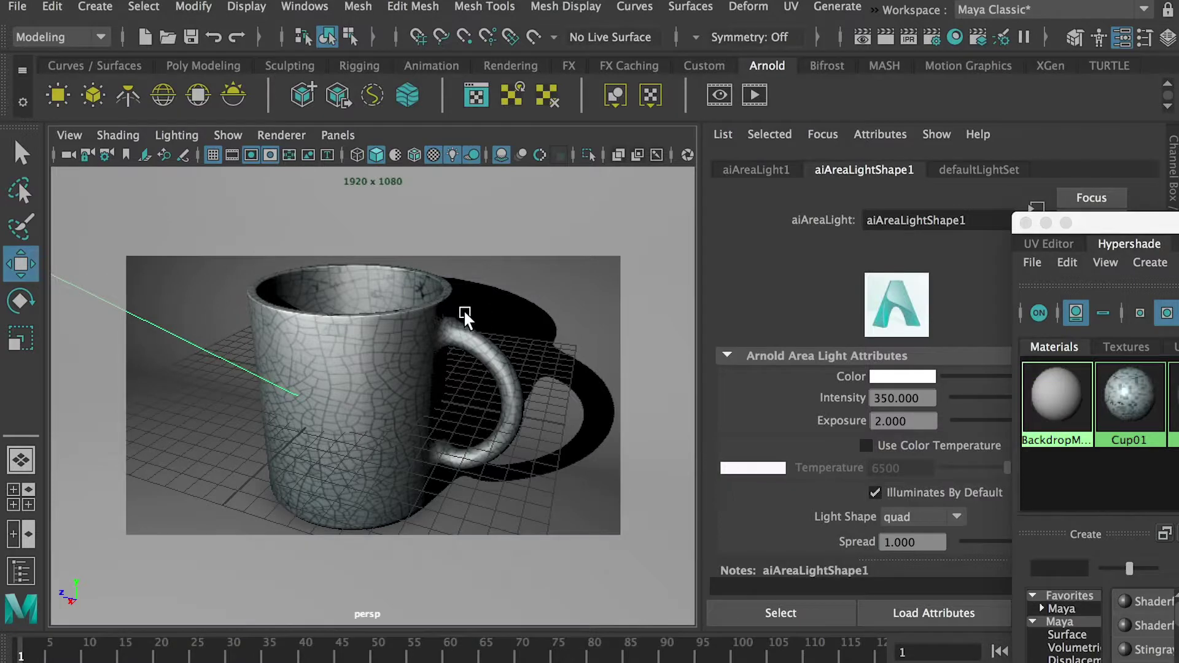
left_click_drag(463, 308, 252, 340, "alt")
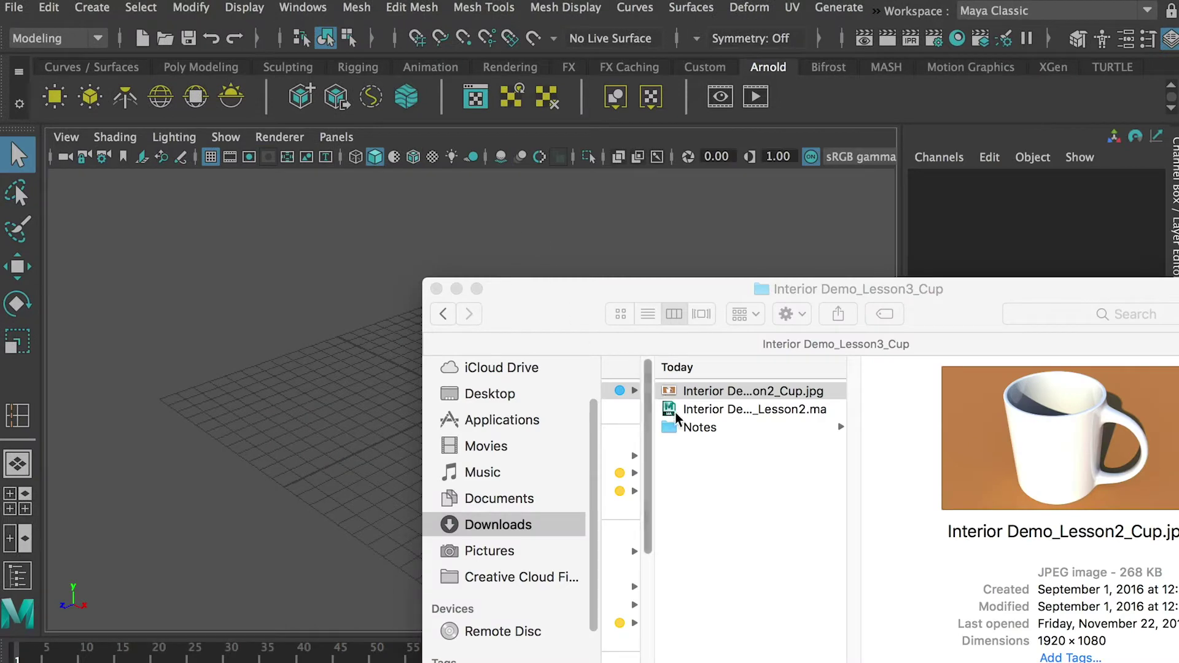
left_click(686, 428)
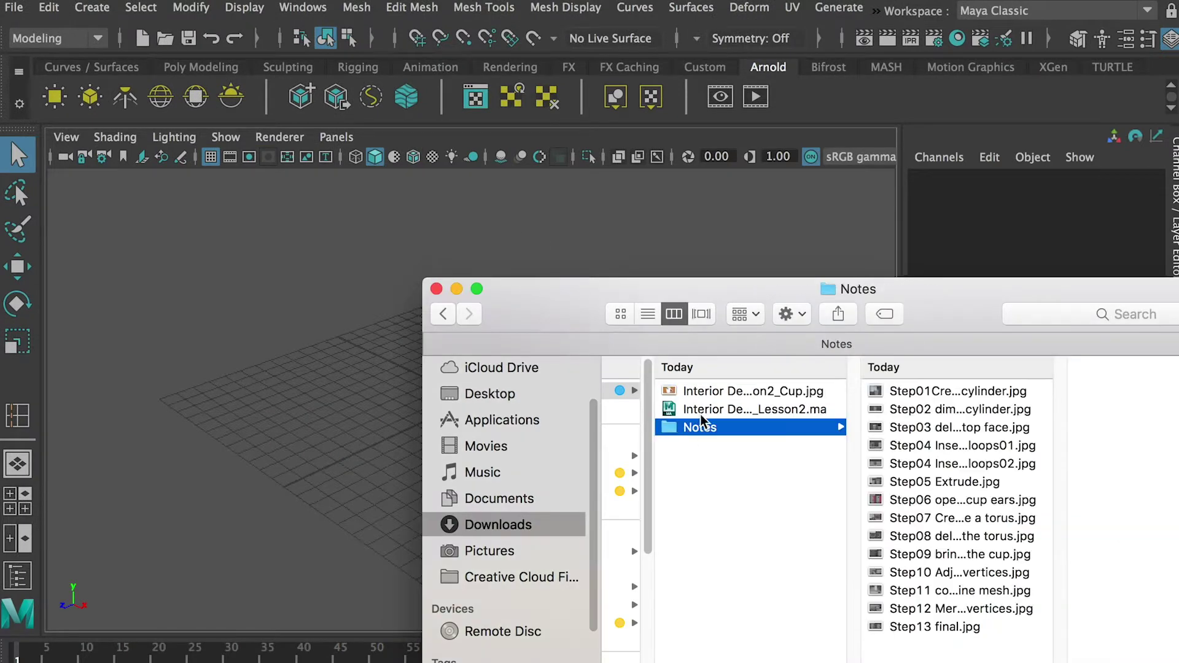
left_click(895, 393)
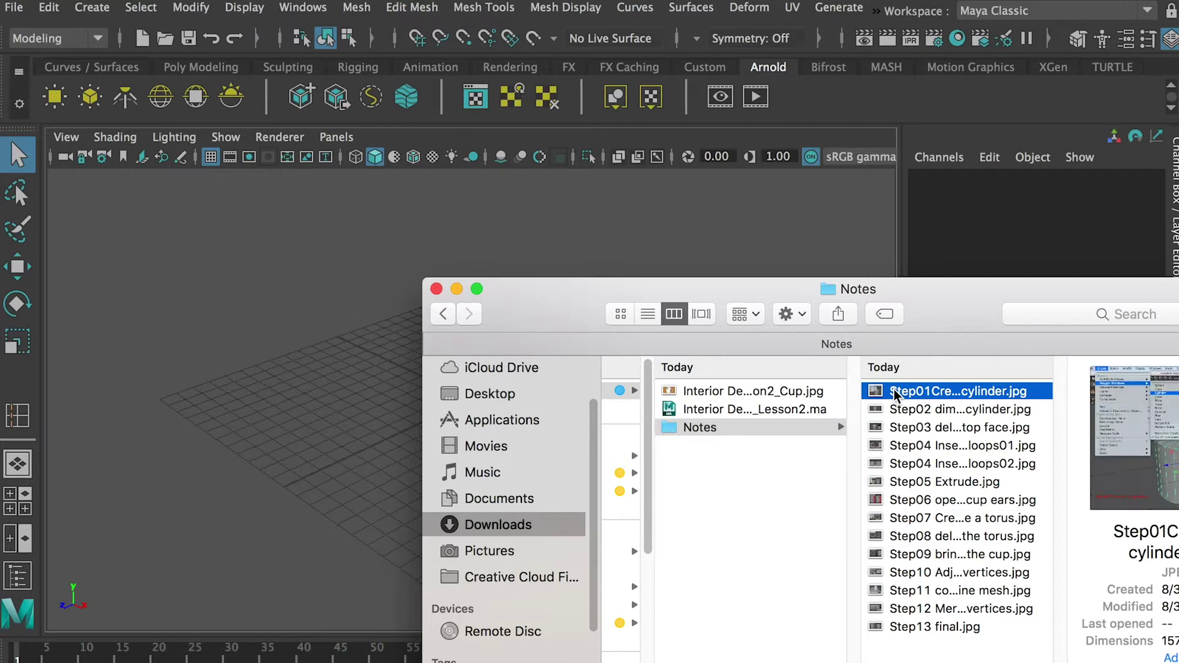
key("space")
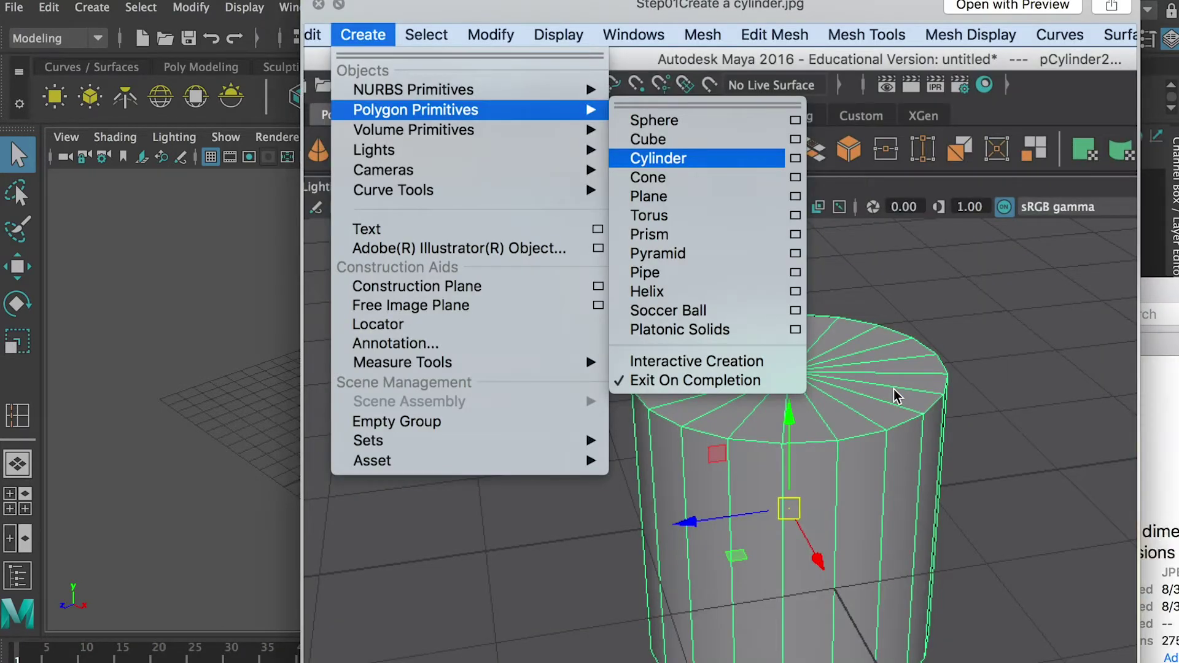
key("Down")
key("space")
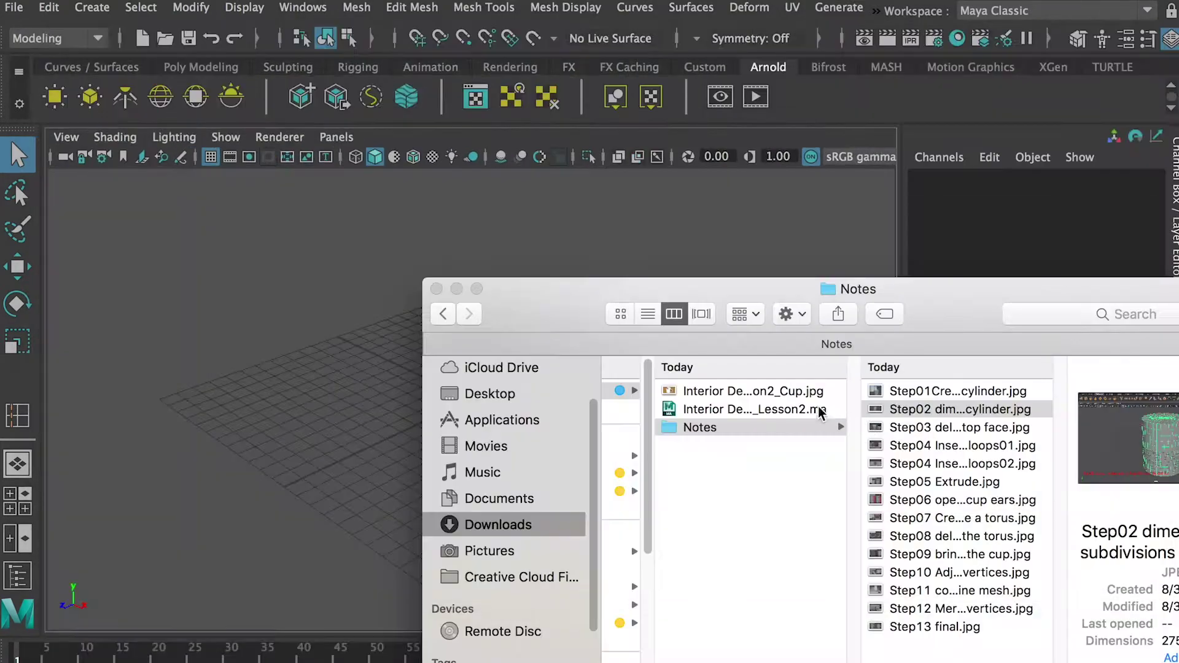
left_click(750, 409)
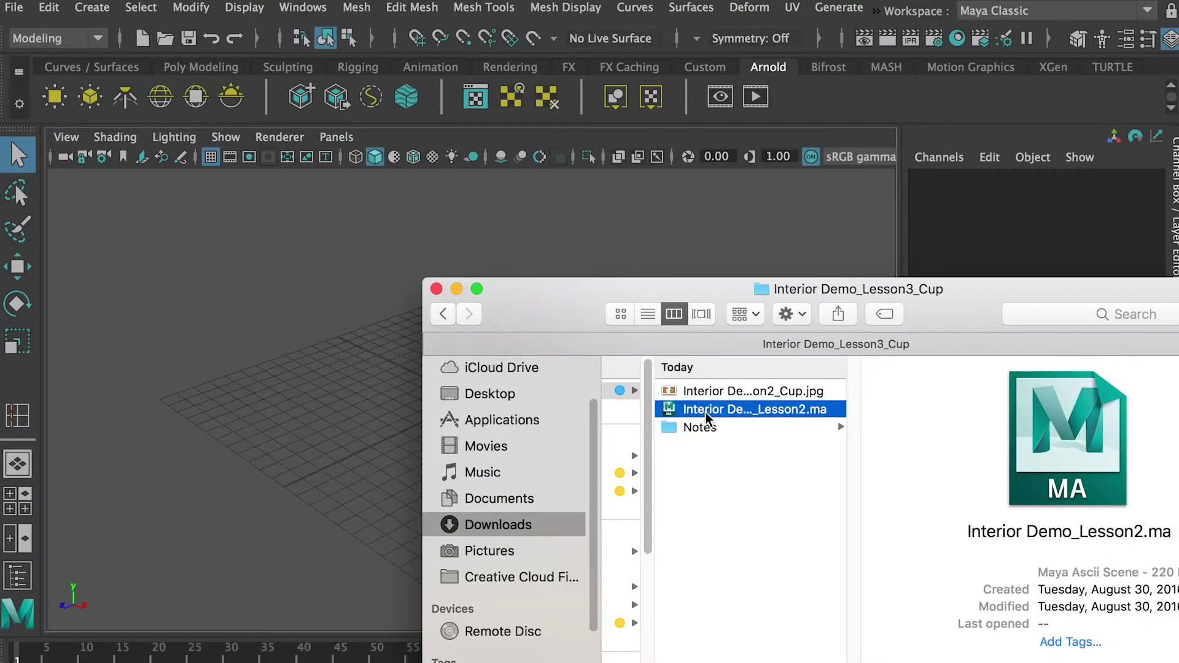
left_click(756, 413)
- Switch back to Maya and create a polygon cylinder at the origin
left_click(274, 300)
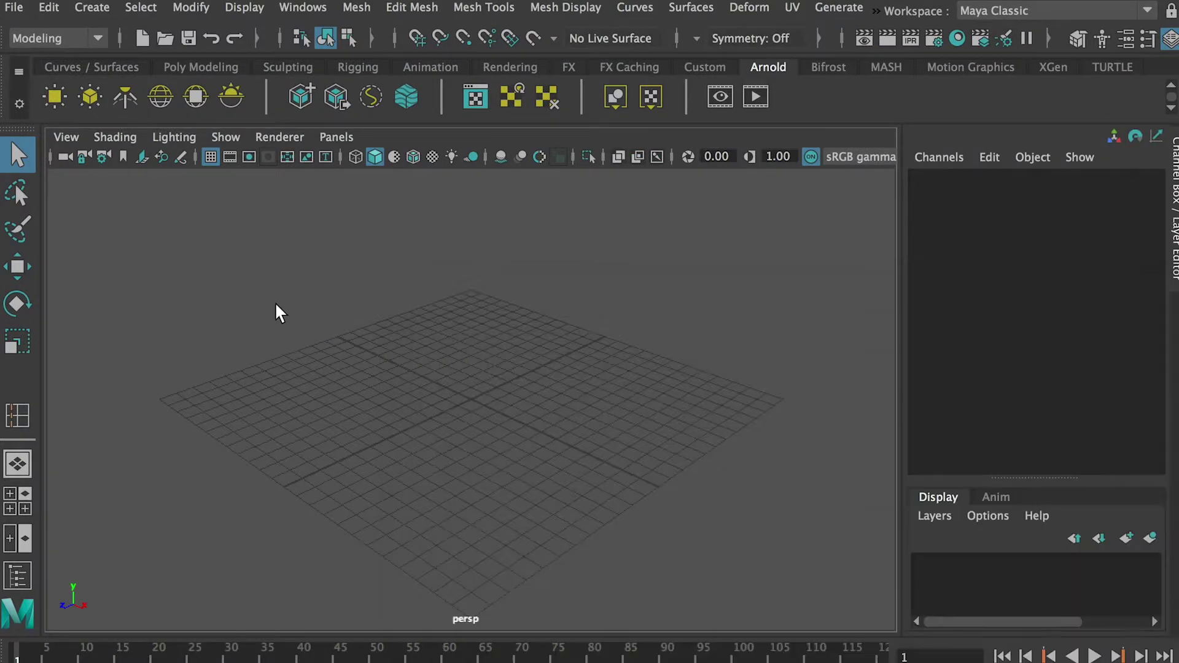
left_click(92, 8)
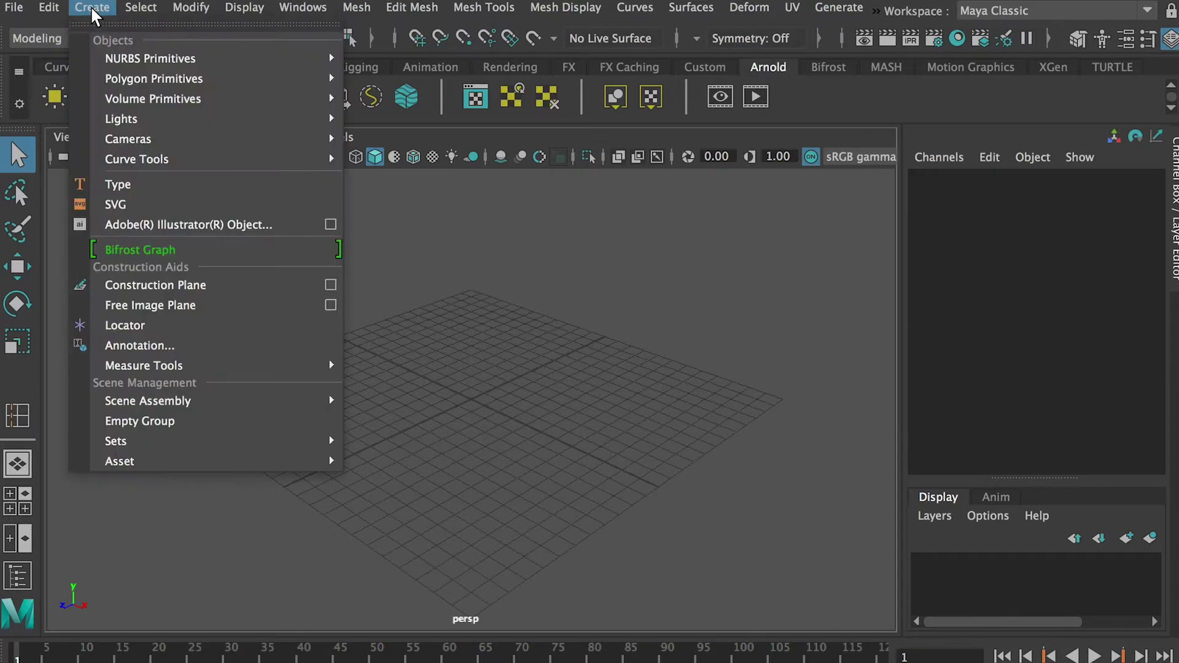
mouse_move(344, 78)
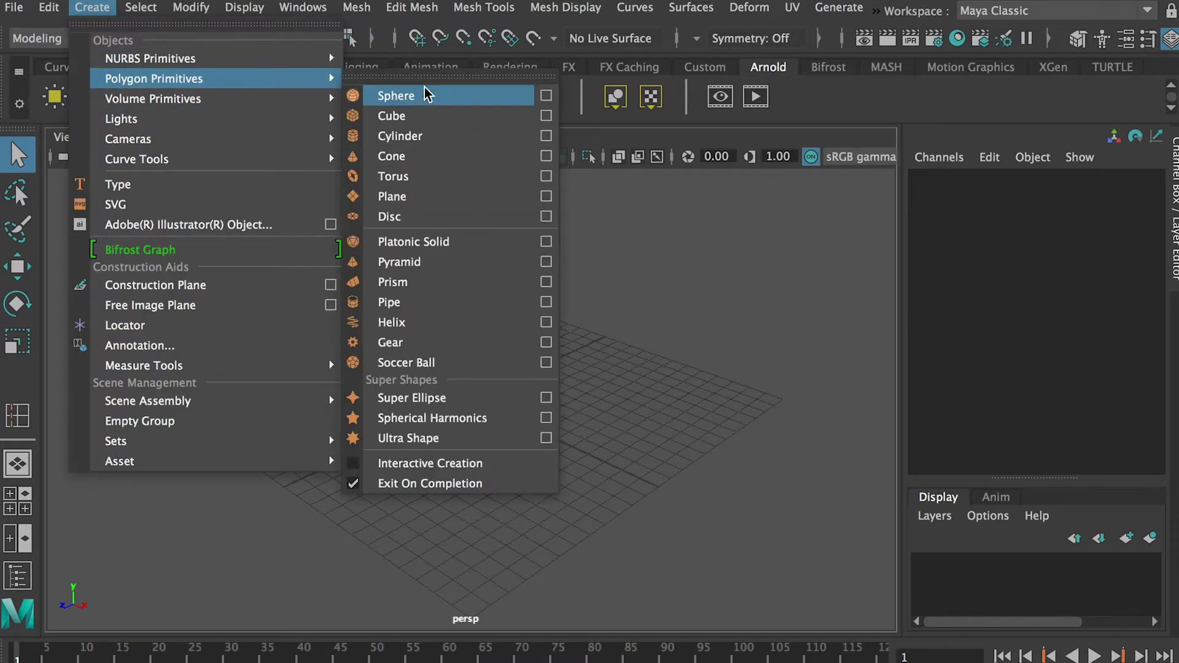
left_click(408, 135)
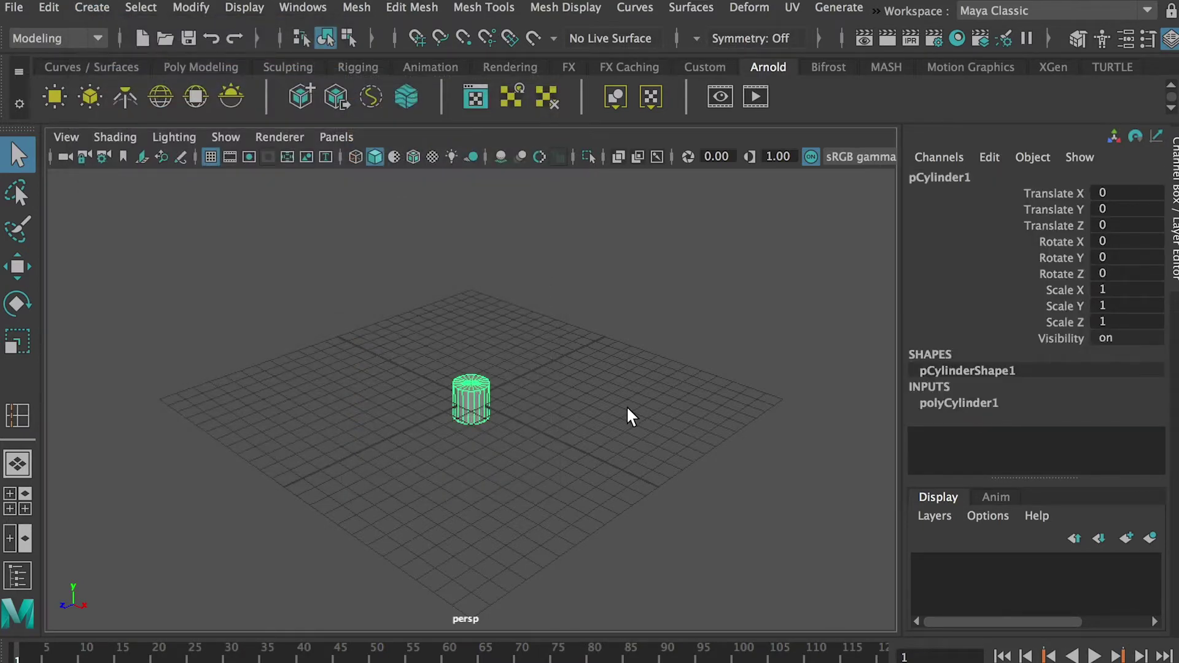
- Set the cylinder's axis subdivisions to 40 and its height subdivisions to 10
left_click(936, 404)
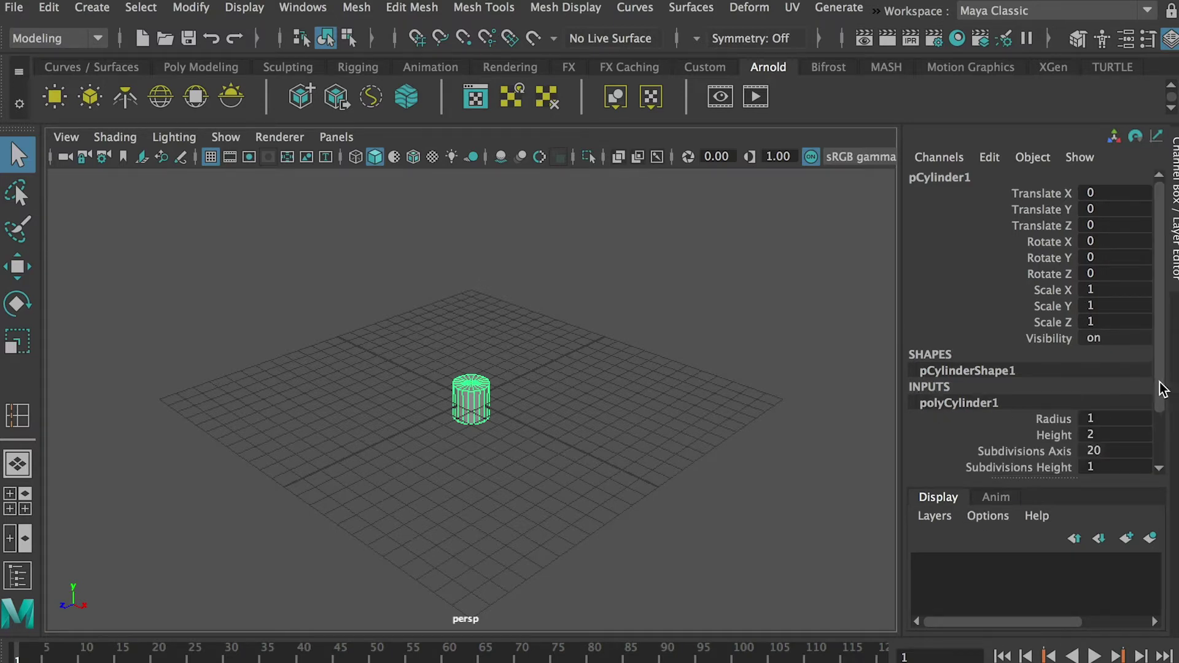
scroll(1158, 385, "down", 2)
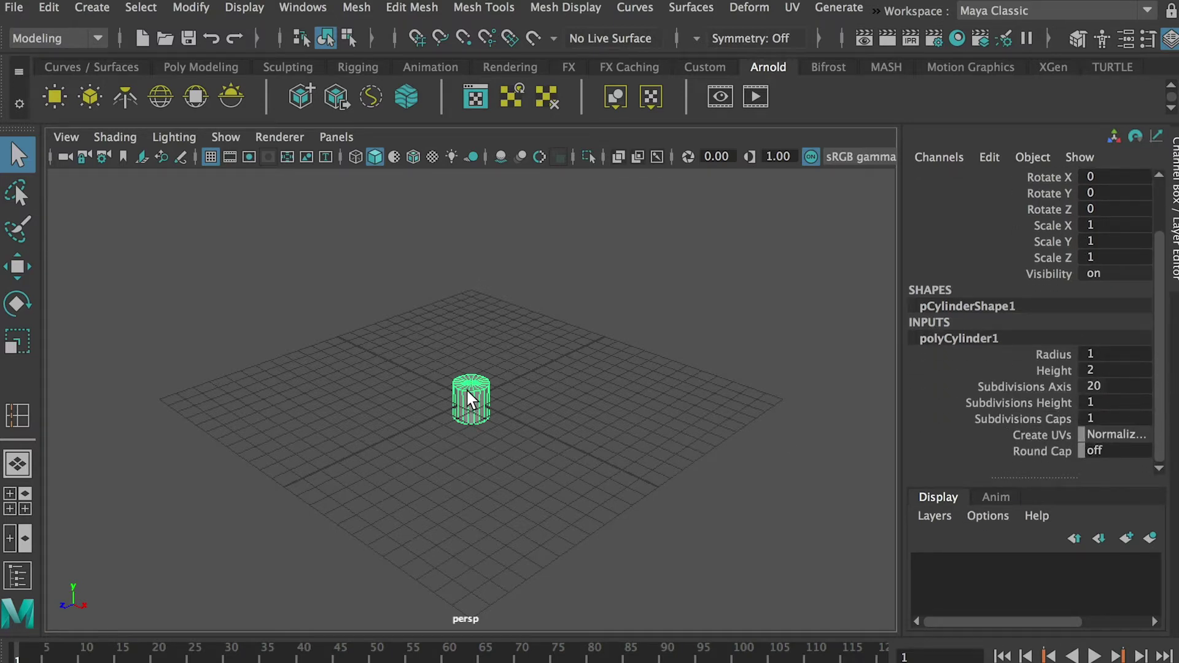
scroll(689, 514, "up", 5)
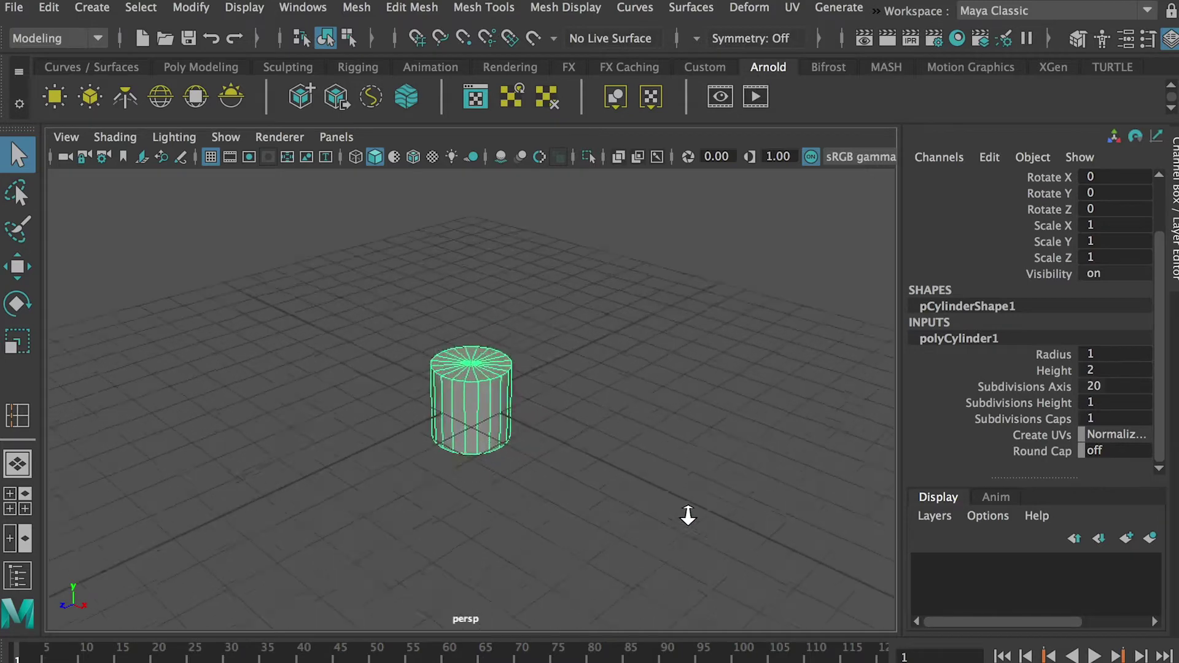
left_click(1108, 391)
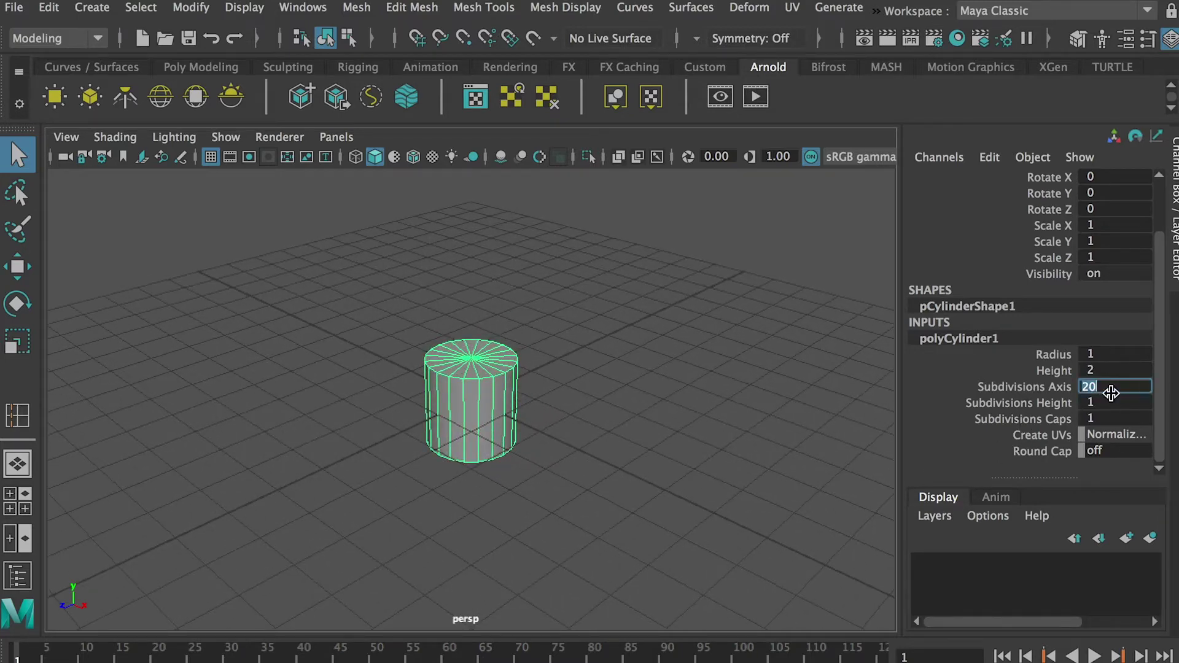
type("4")
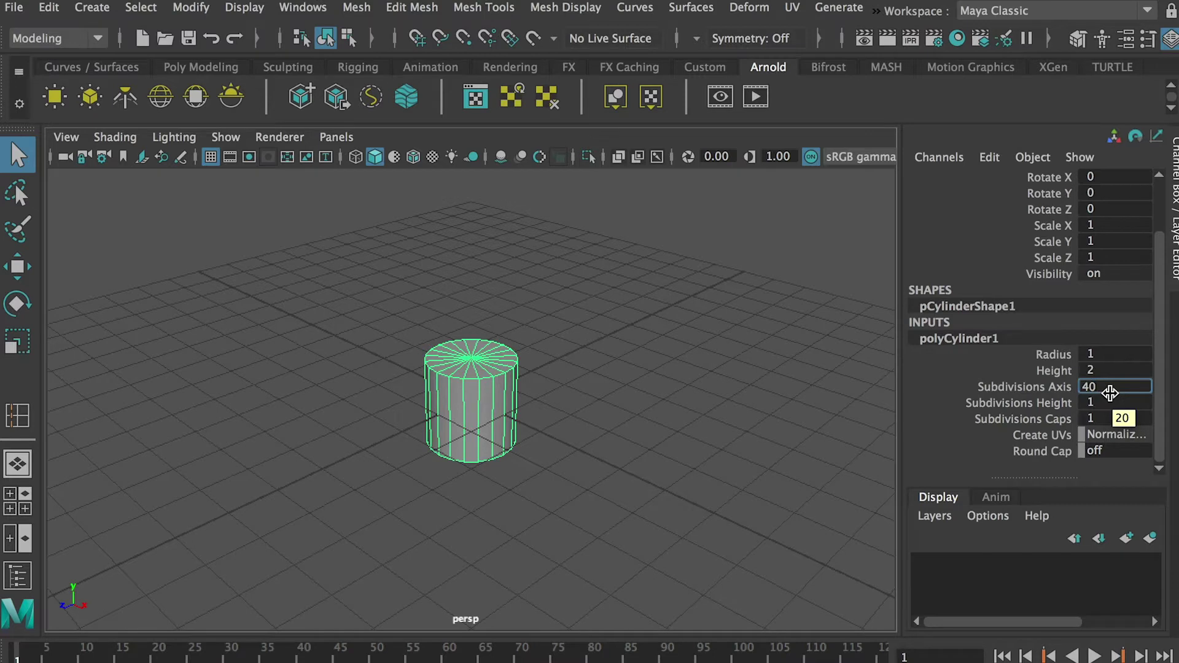
type("0")
key("Return")
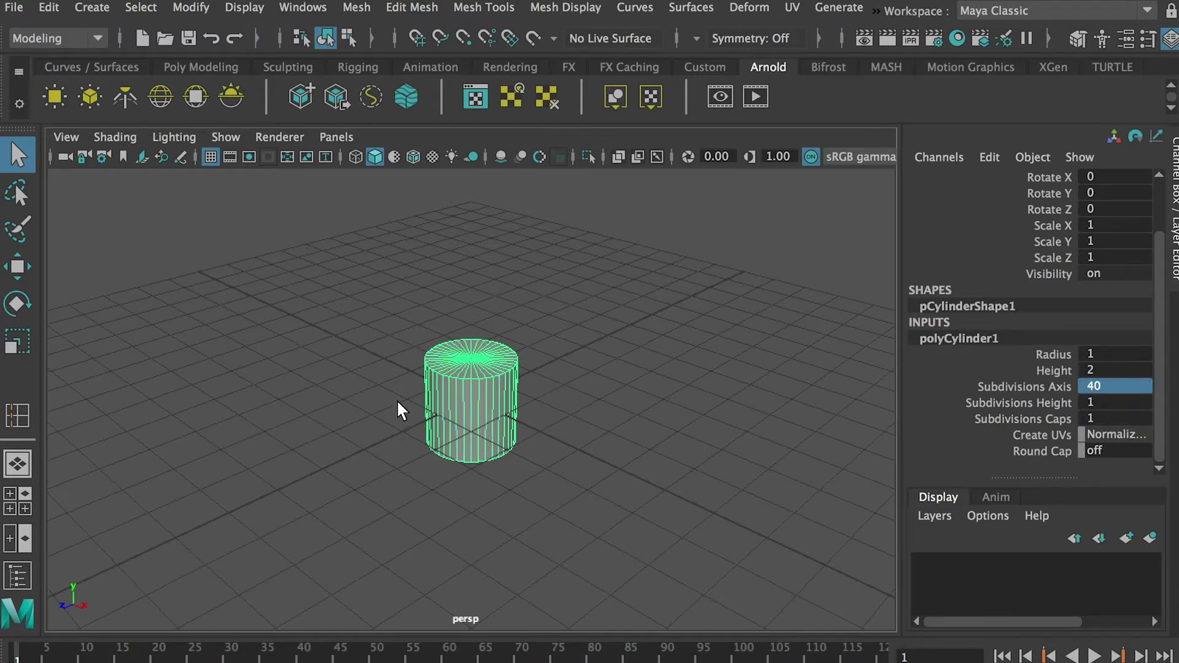
left_click(1114, 403)
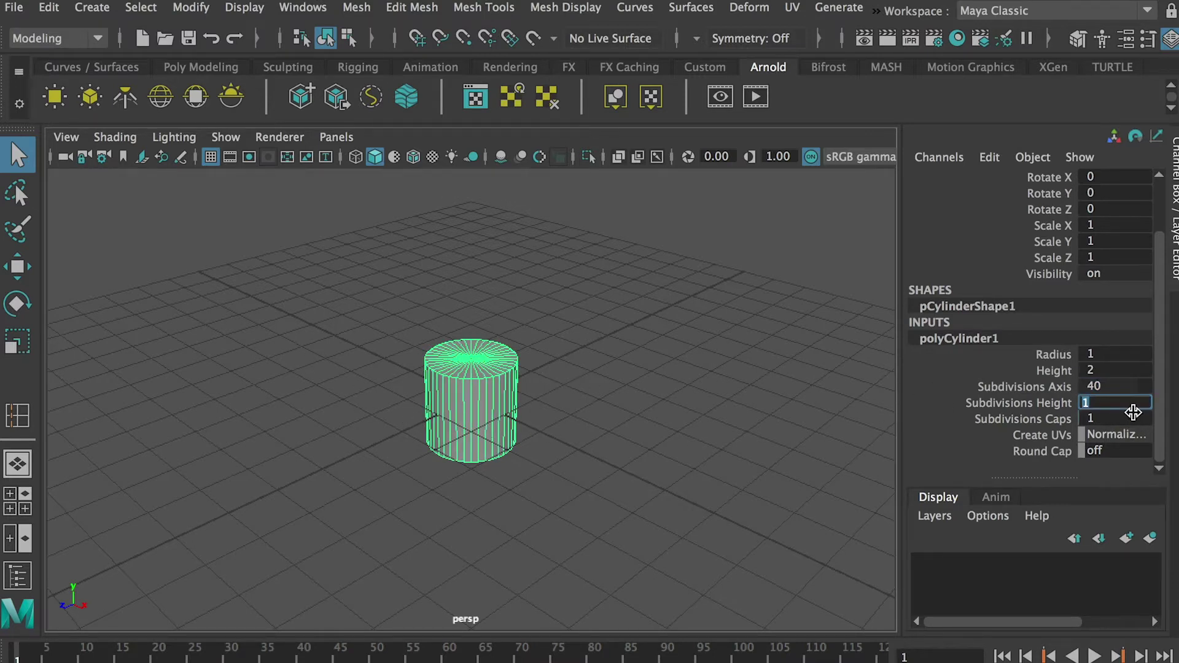
type("10")
key("Return")
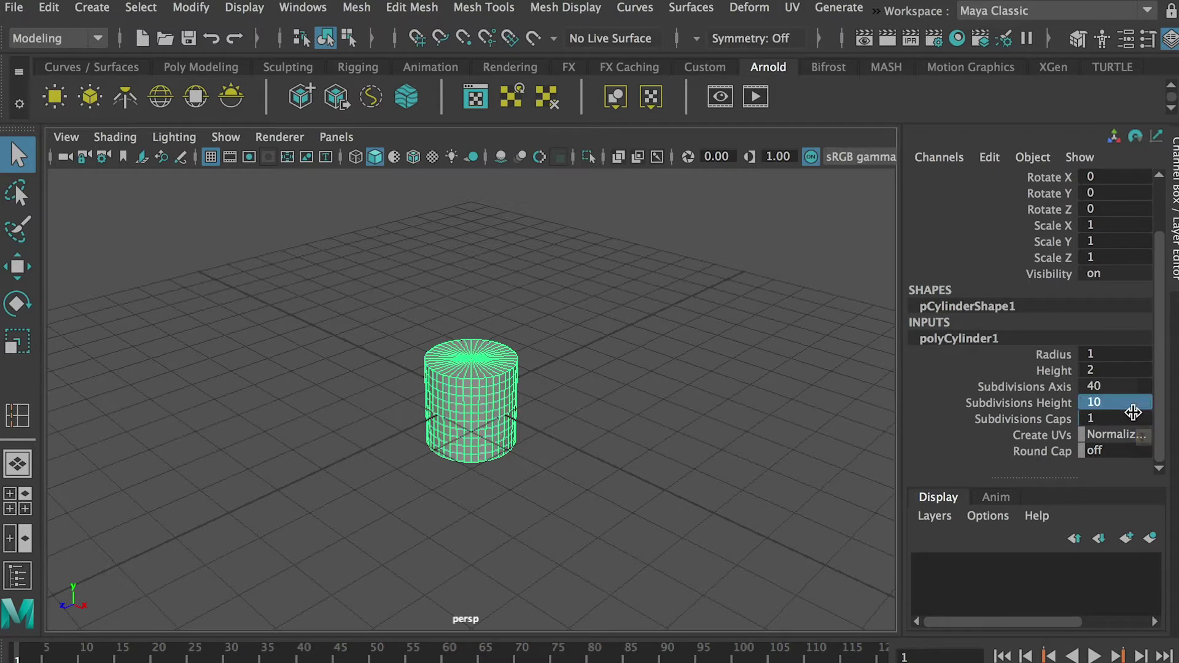
- Set the cylinder's radius to 5
right_click_drag(581, 382, 657, 458, "alt")
left_click(1095, 349)
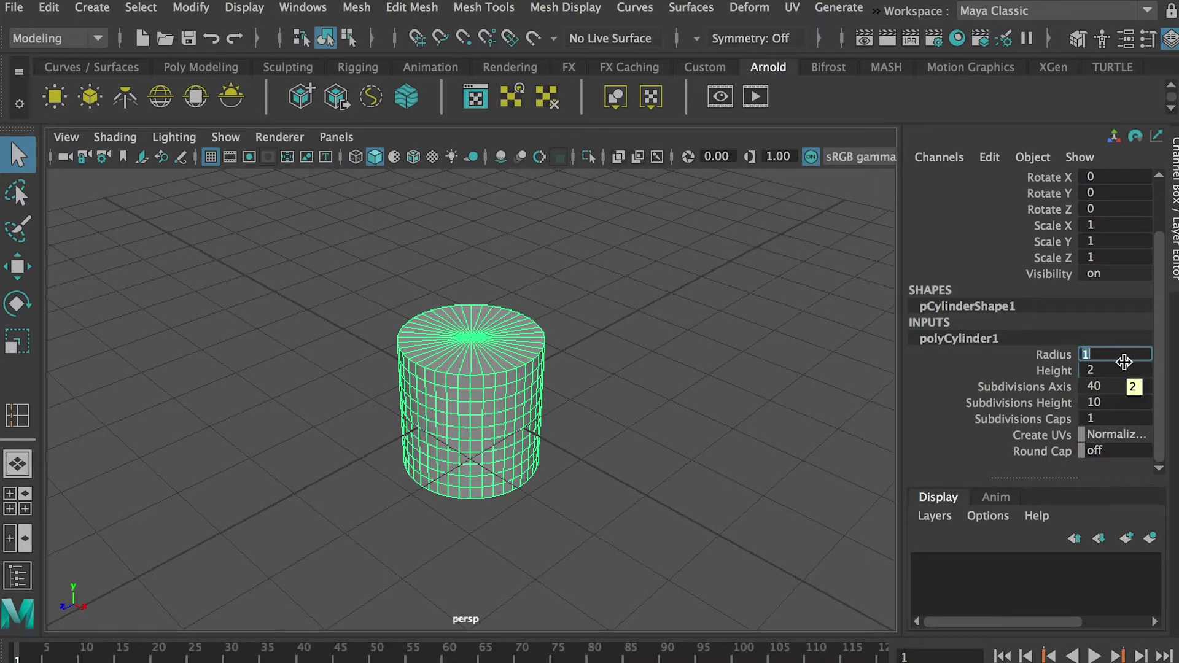
key("Return")
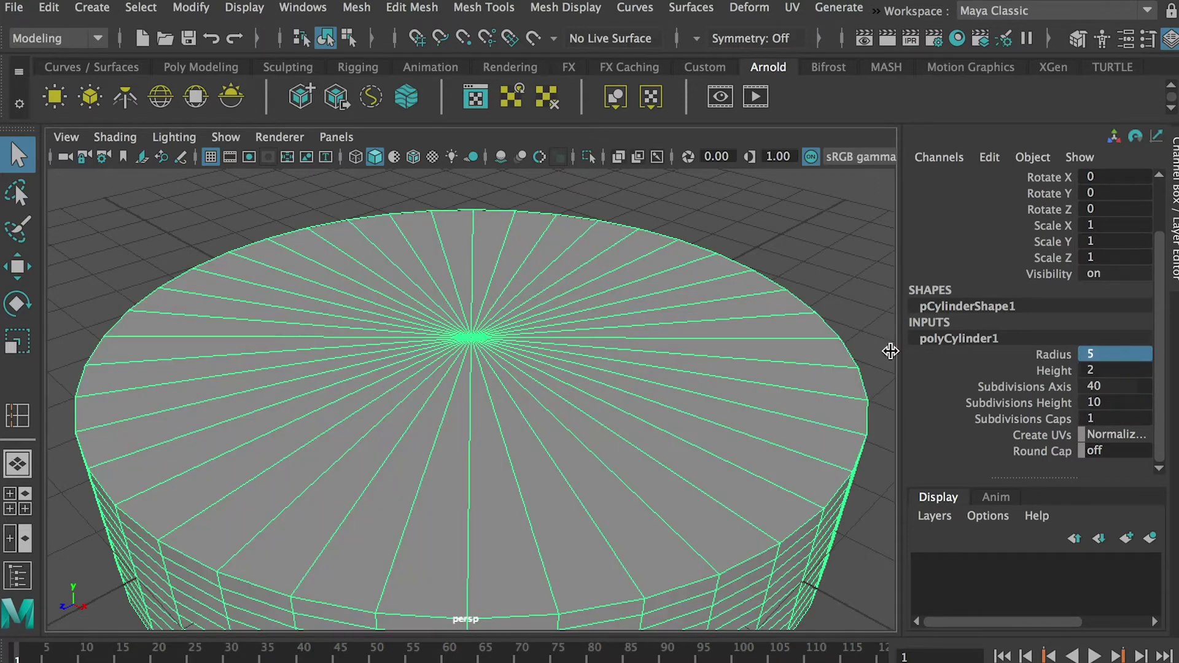
right_click_drag(650, 427, 495, 415, "alt")
left_click_drag(496, 415, 501, 374, "alt")
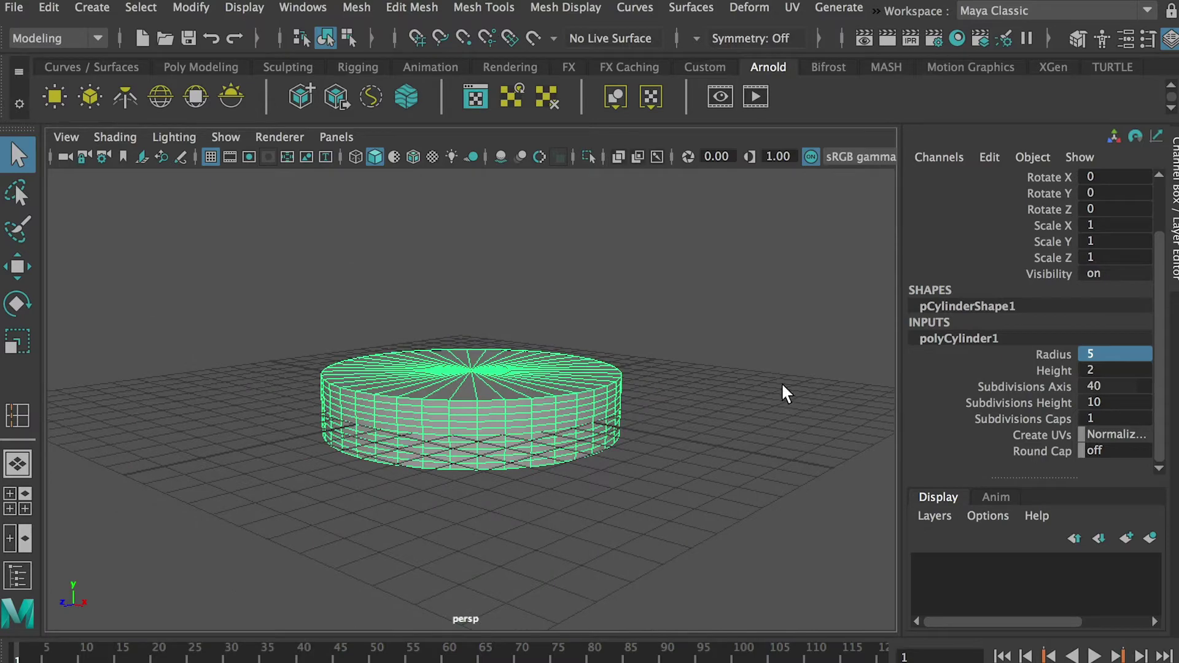
- Try a height of 10 and then 15 for the cylinder
left_click(1103, 371)
type("1")
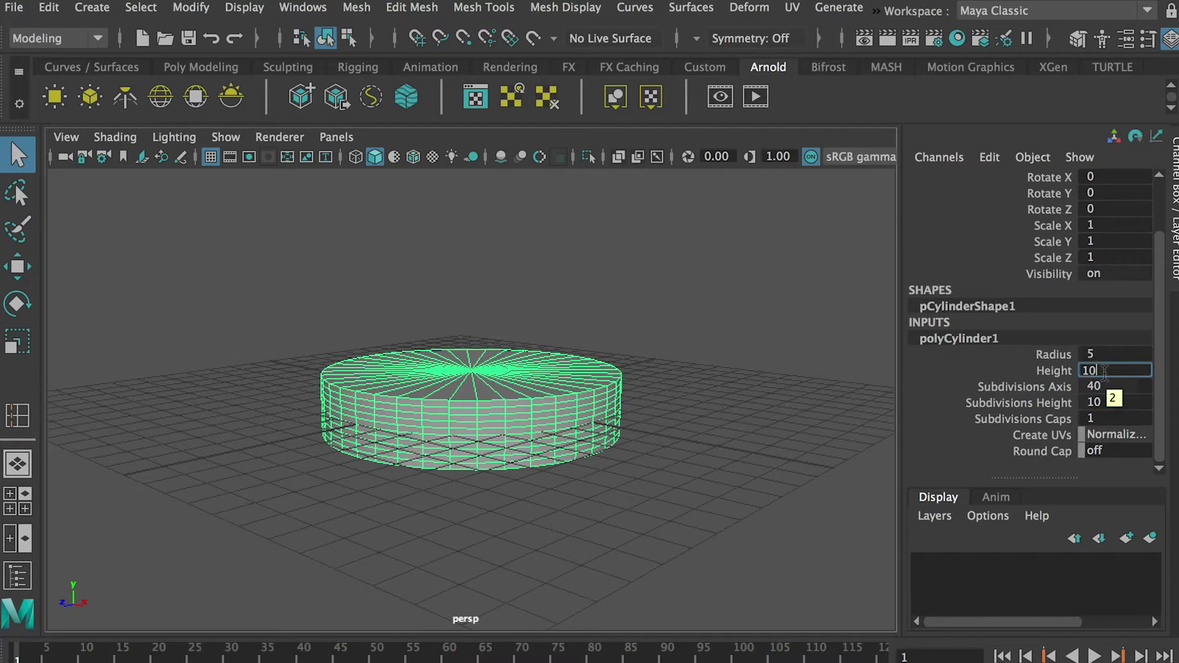
type("0")
key("Return")
mouse_move(558, 402)
left_mouse_down("alt")
mouse_move(568, 380)
mouse_move(560, 415)
left_mouse_up("alt")
left_click(1098, 371)
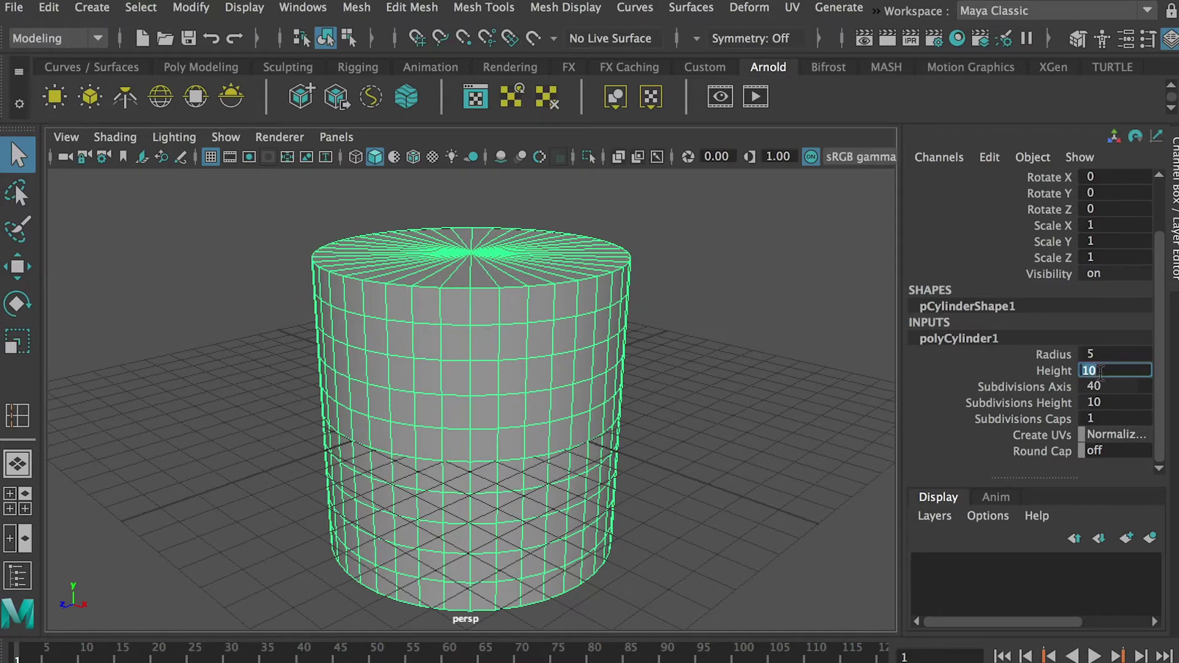
type("15")
key("Return")
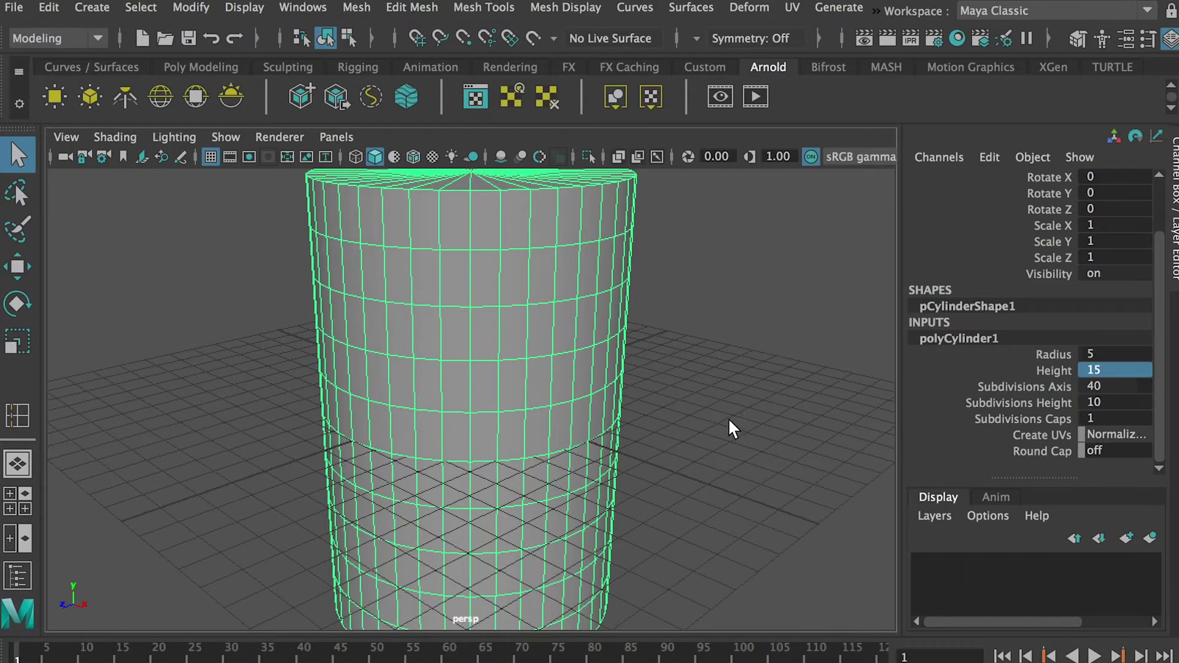
left_click_drag(729, 426, 571, 378, "alt")
- Set the cylinder's height to 12
left_click(1098, 370)
type("12")
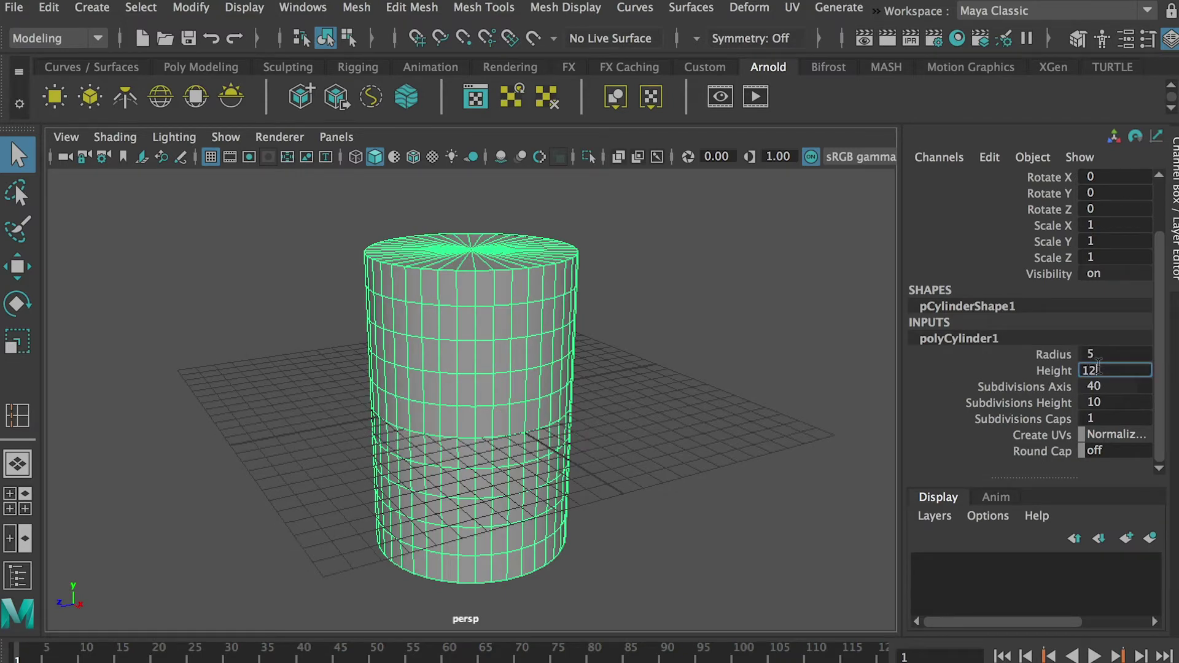
key("Return")
left_click(712, 334)
left_click_drag(713, 334, 676, 389, "alt")
- Switch the cylinder to face selection mode with its top cap in view
left_click(514, 371)
right_click_drag(513, 371, 539, 312, "alt")
middle_click_drag(539, 312, 543, 335, "alt")
mouse_move(543, 336)
left_mouse_down("alt")
mouse_move(550, 371)
mouse_move(516, 345)
mouse_move(528, 321)
left_mouse_up("alt")
right_click_drag(522, 257, 522, 312)
left_click_drag(546, 289, 515, 337, "alt")
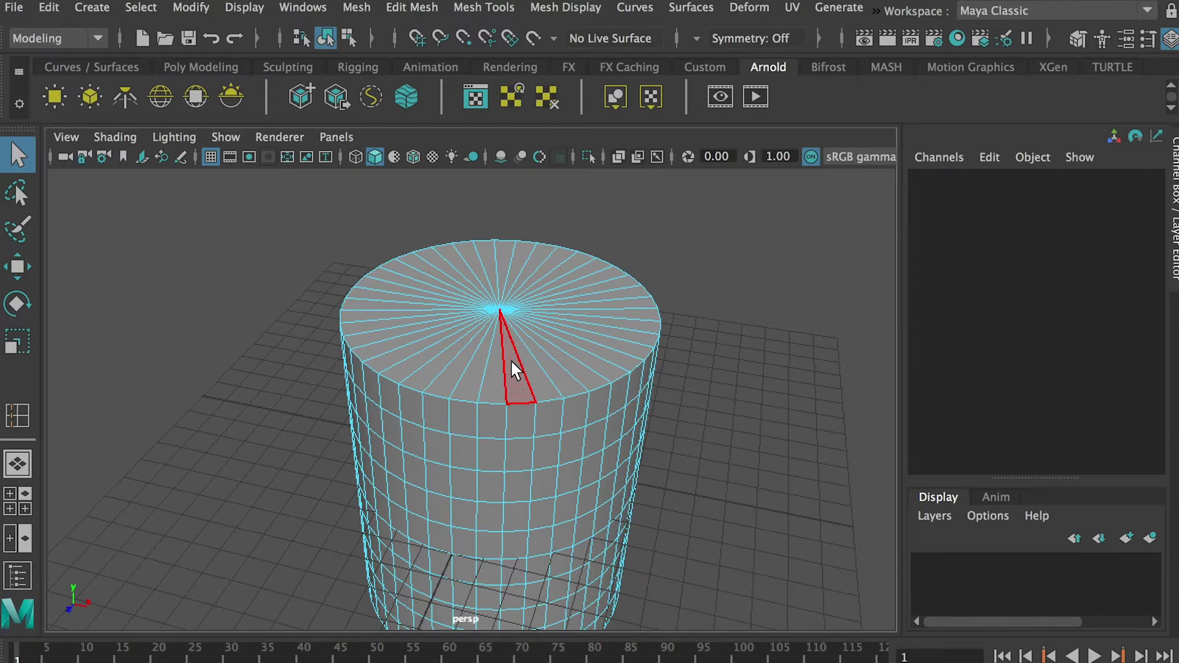
- Try to select the cylinder's top cap faces one by one
left_click(512, 361)
left_click(532, 364, "shift")
left_click(551, 362, "shift")
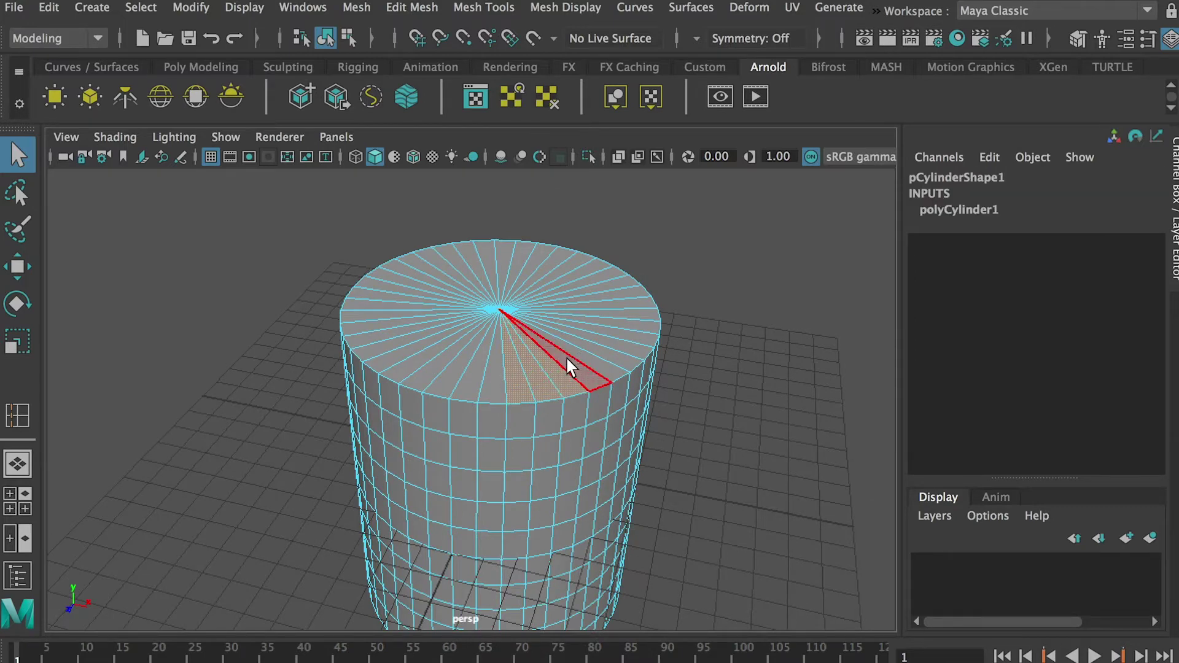
left_click(567, 359, "shift")
left_click(589, 333, "shift")
left_click_drag(616, 390, 626, 352, "alt")
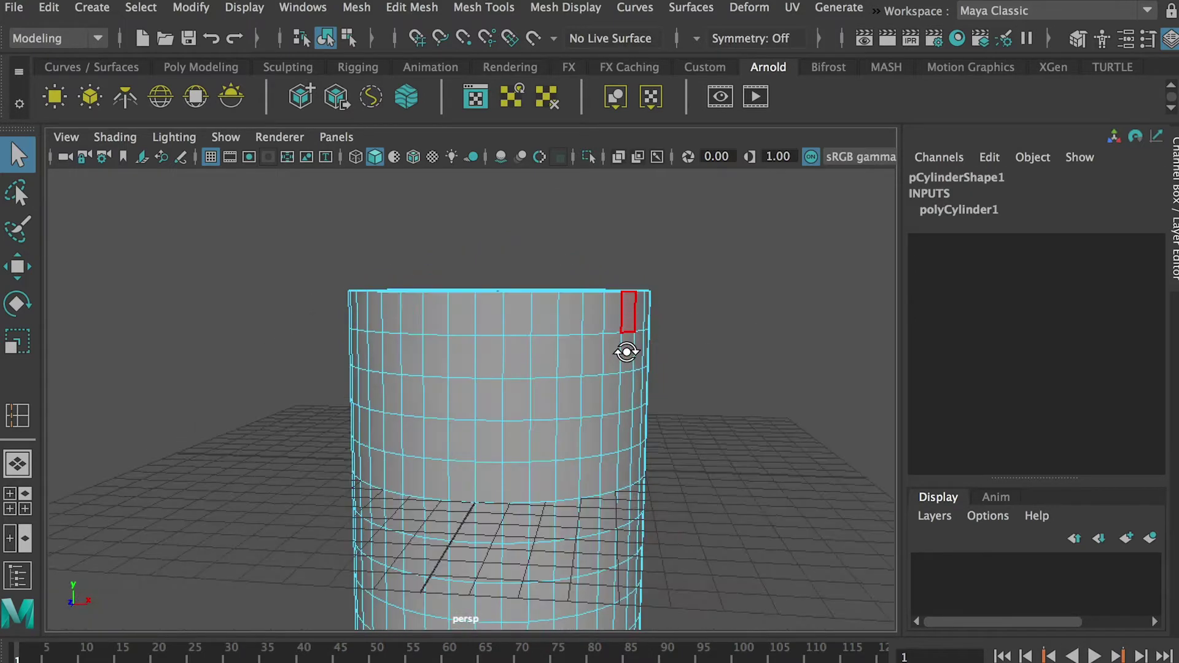
left_click(702, 300)
- Select all top cap faces of the cylinder, excluding the upper row of side faces, and delete them
left_click_drag(530, 304, 535, 266, "alt")
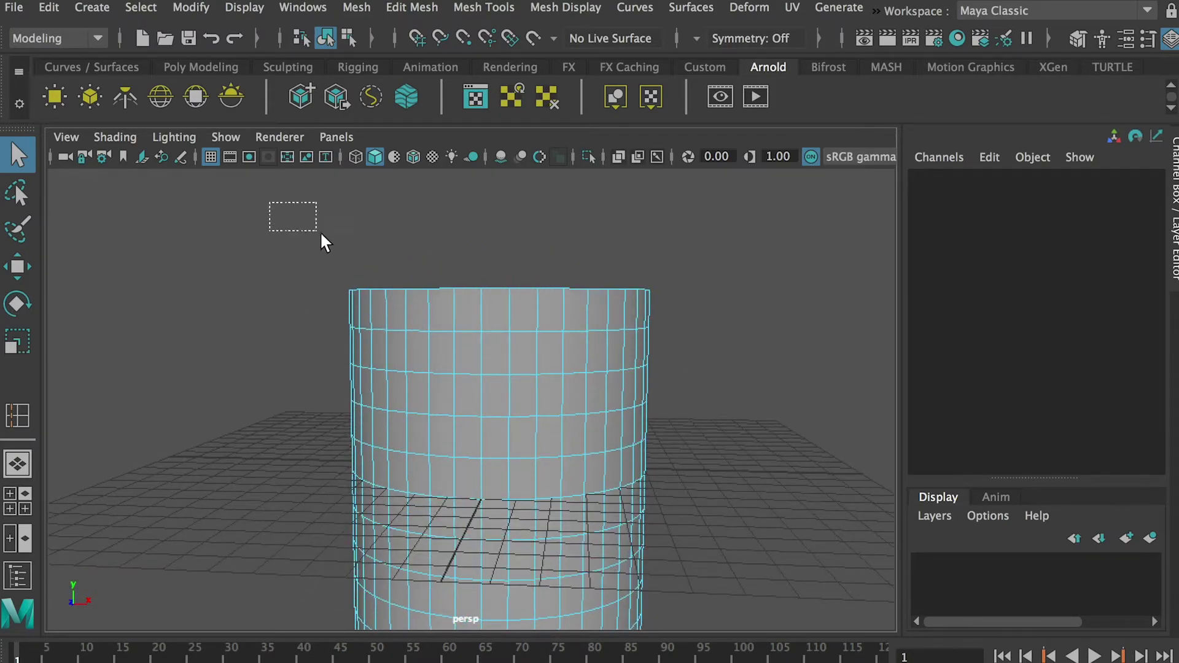
left_click_drag(321, 232, 827, 307)
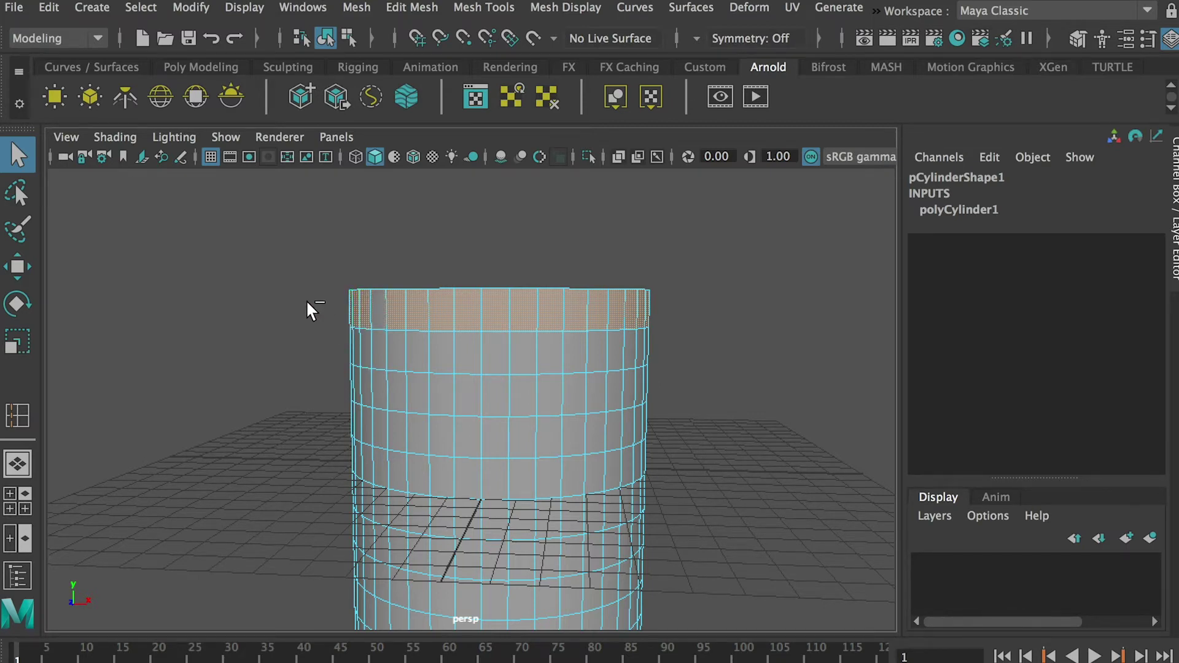
left_click_drag(306, 299, 833, 407, "ctrl")
left_click_drag(725, 301, 605, 300, "alt")
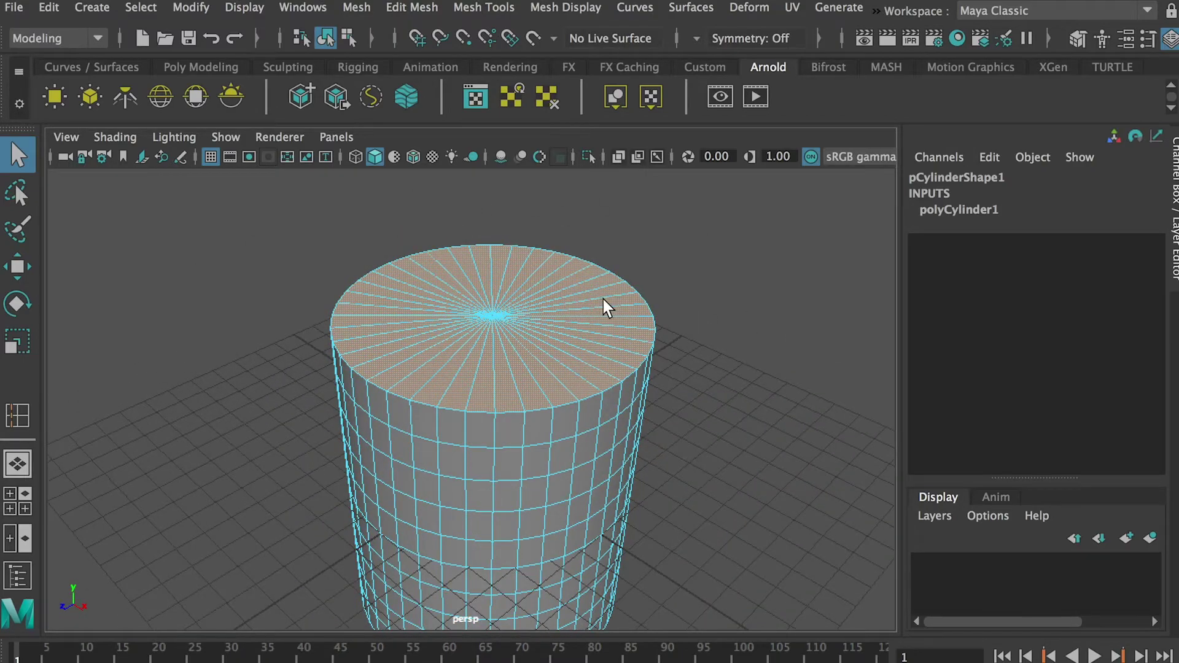
key("Delete")
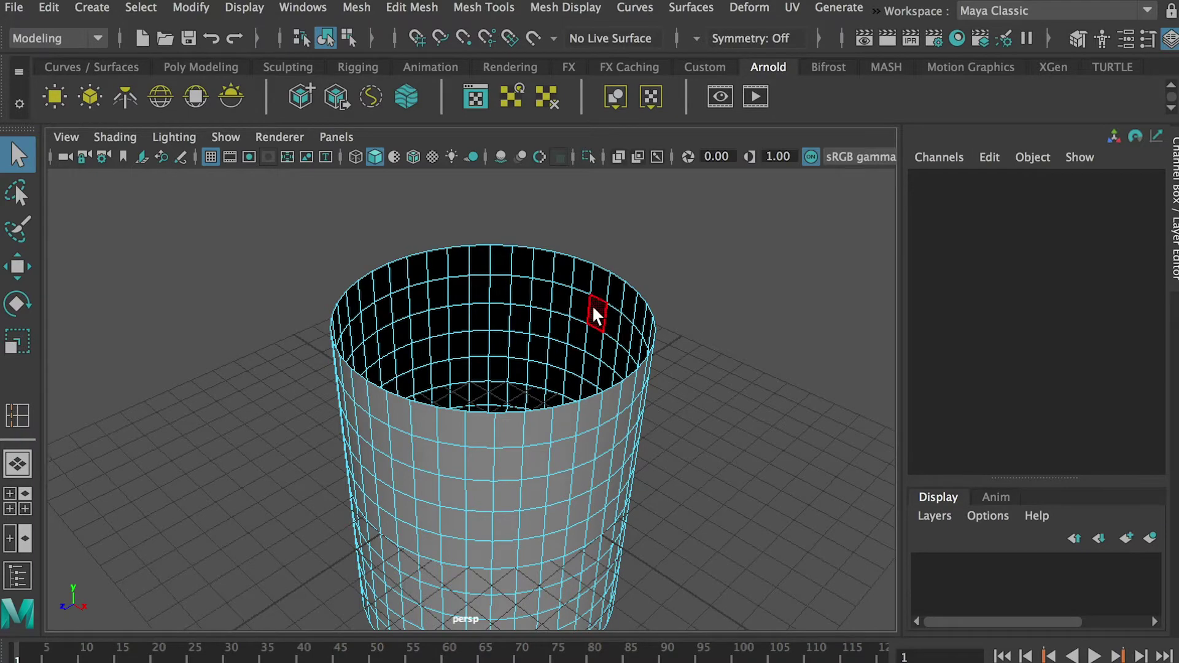
- Choose face selection mode for the open-topped cylinder
left_click_drag(592, 305, 729, 323, "alt")
right_click(594, 307)
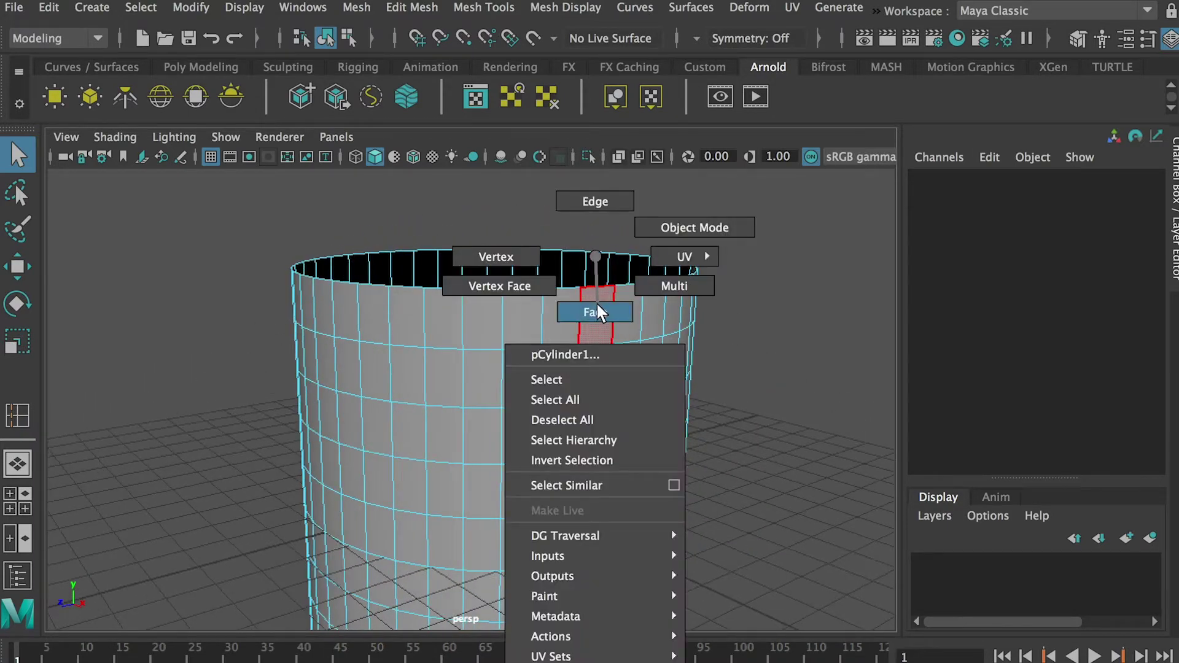
left_click(597, 312)
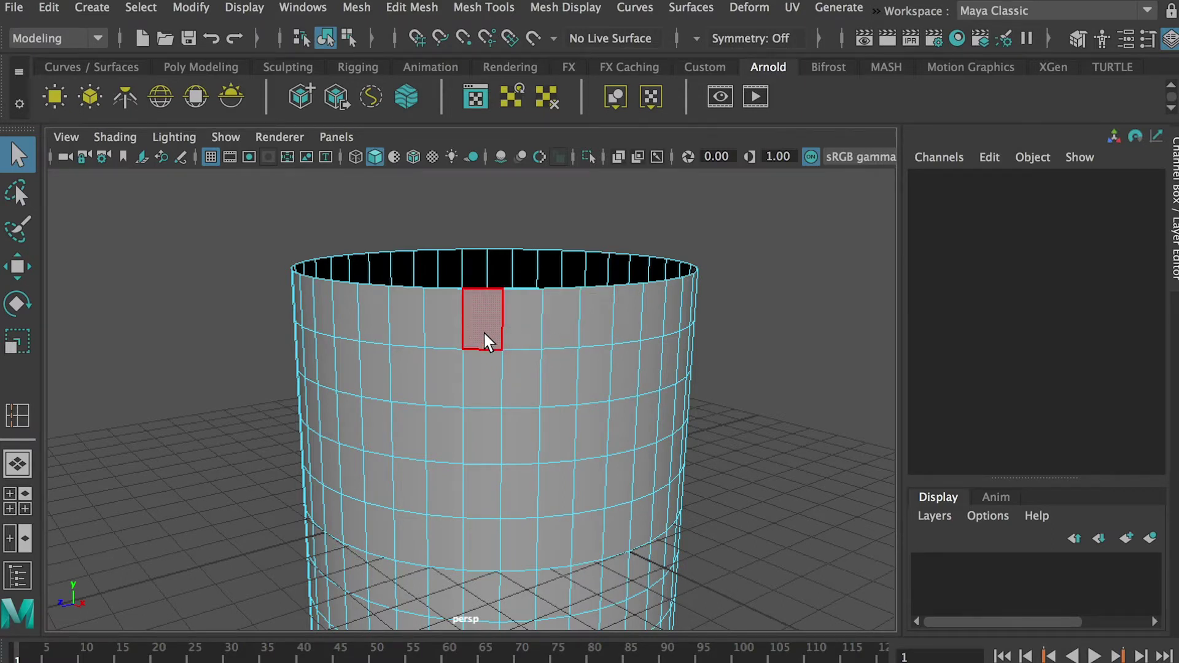
- Select all the faces of the open-topped cylinder and extrude them with a thickness of 0.5
left_click(561, 331)
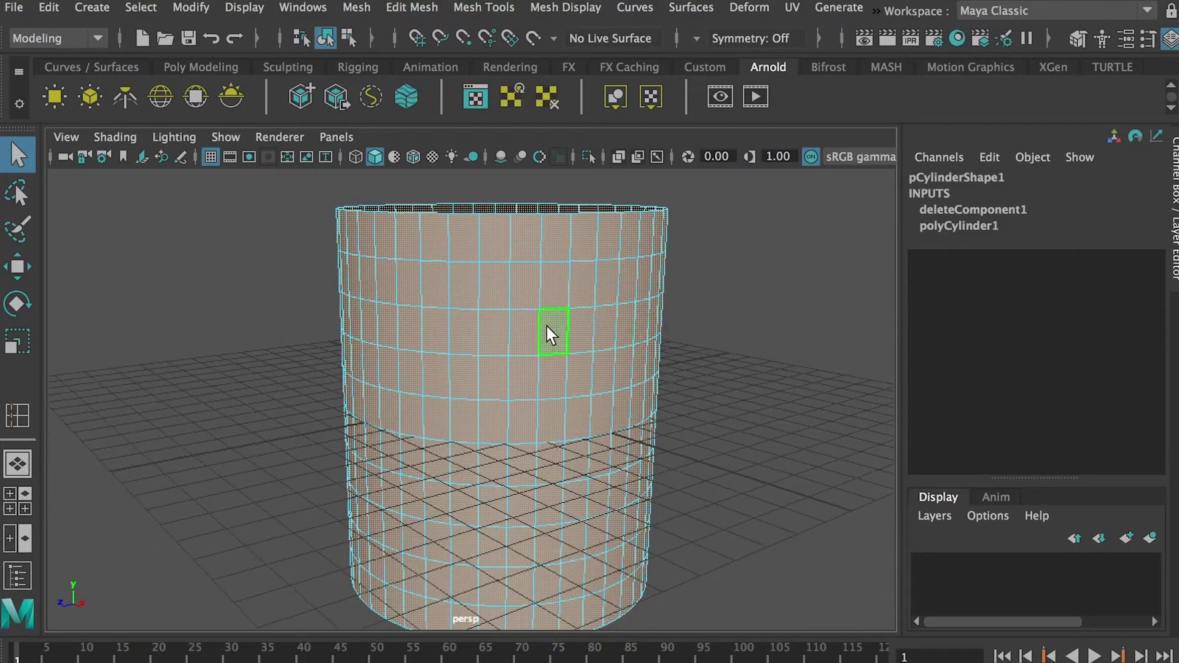
left_click_drag(697, 420, 682, 375, "alt")
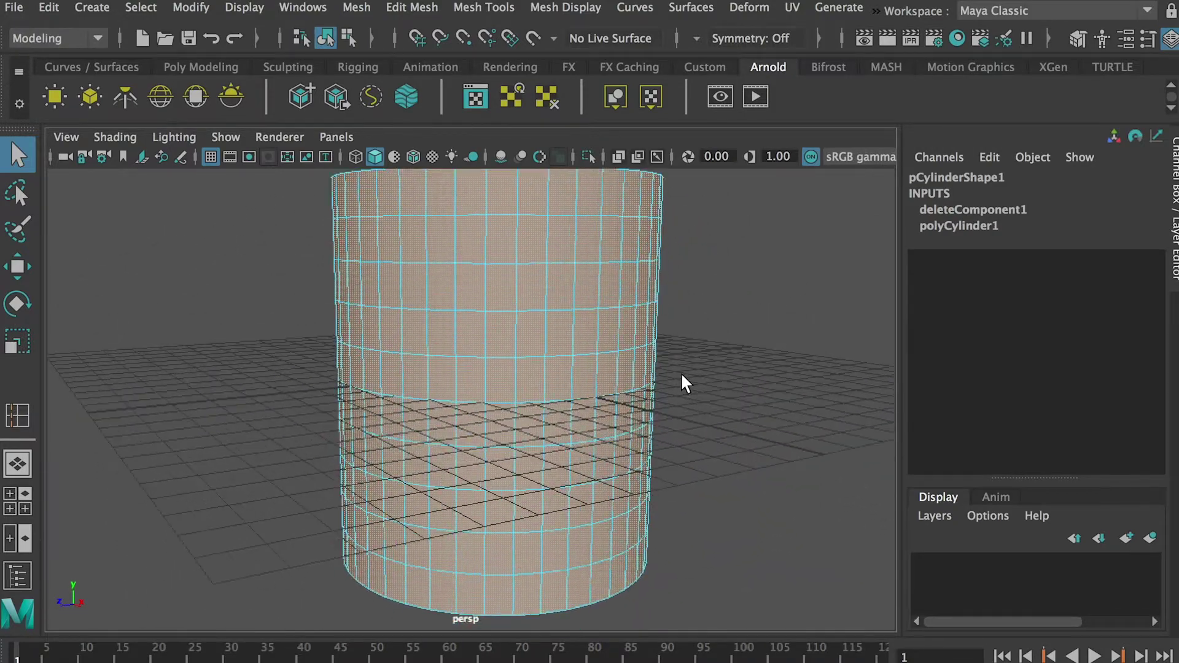
left_click(408, 10)
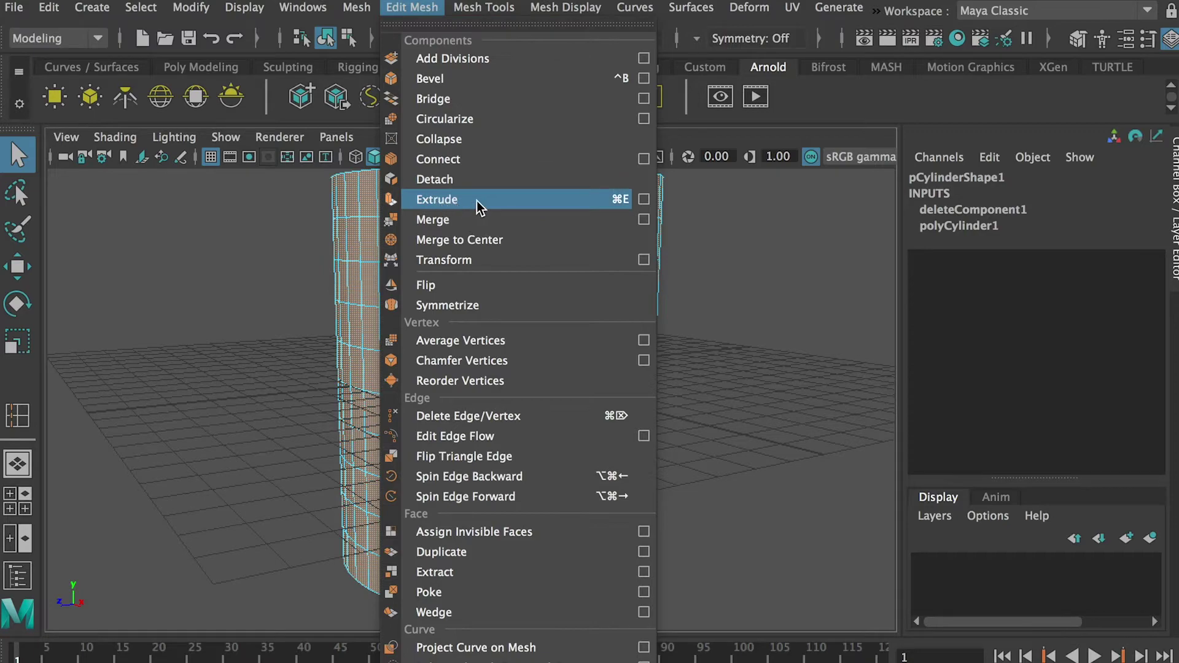
left_click(505, 200)
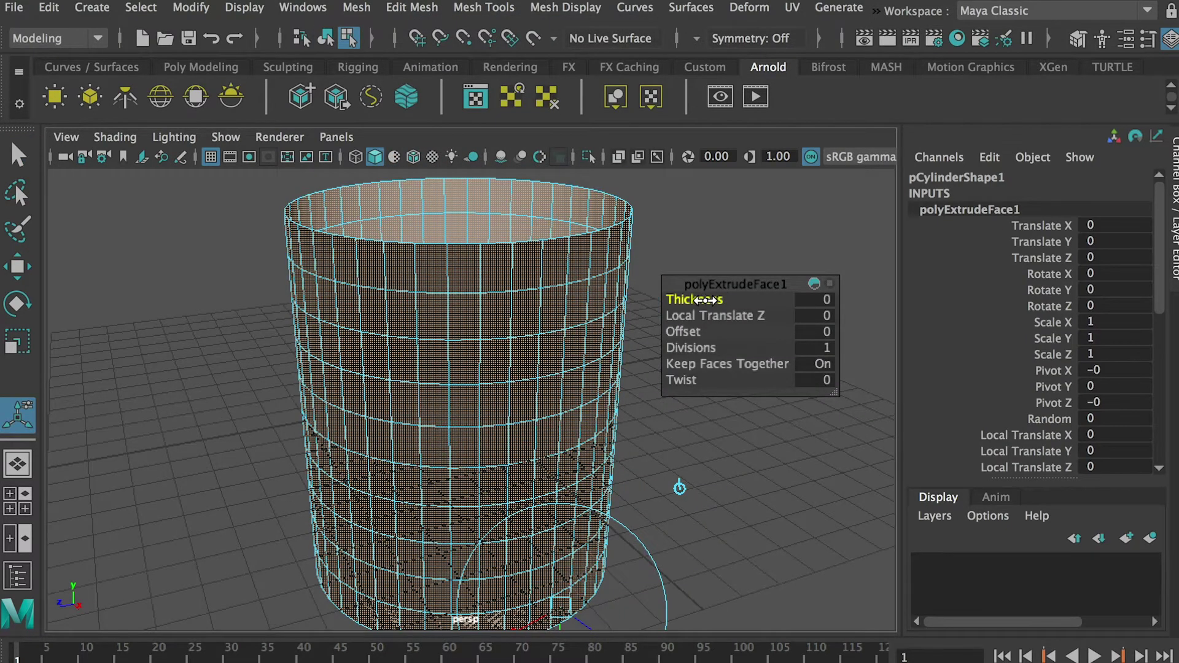
left_click_drag(704, 299, 699, 299)
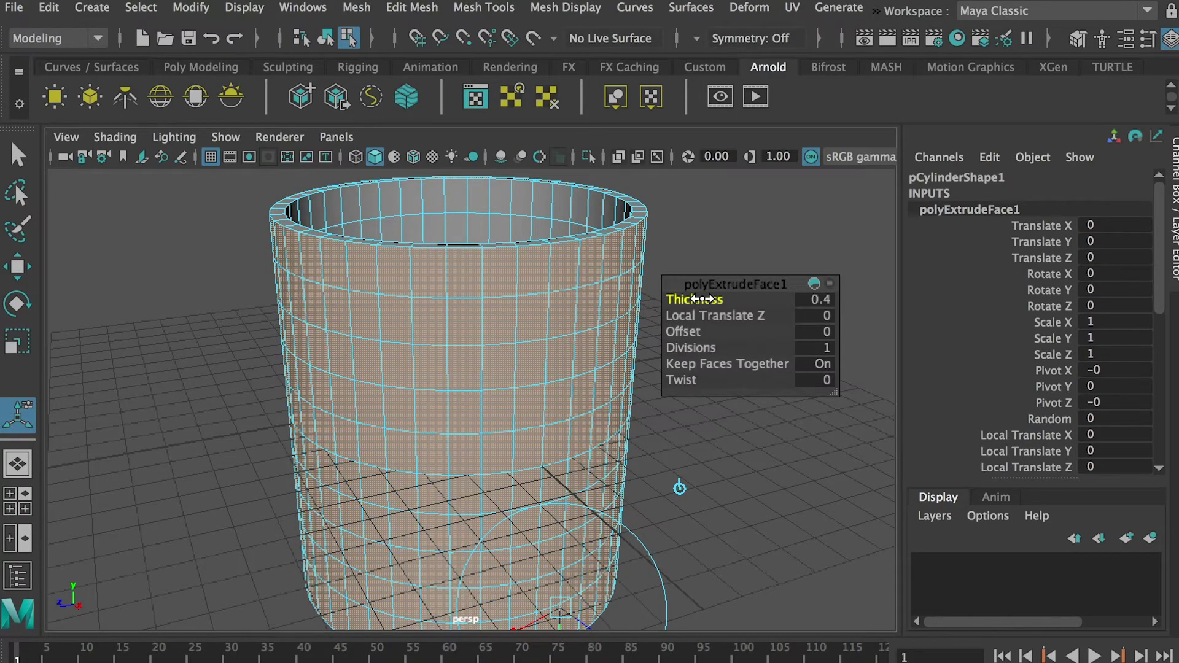
left_click_drag(665, 229, 574, 270, "alt")
left_click_drag(689, 297, 699, 299)
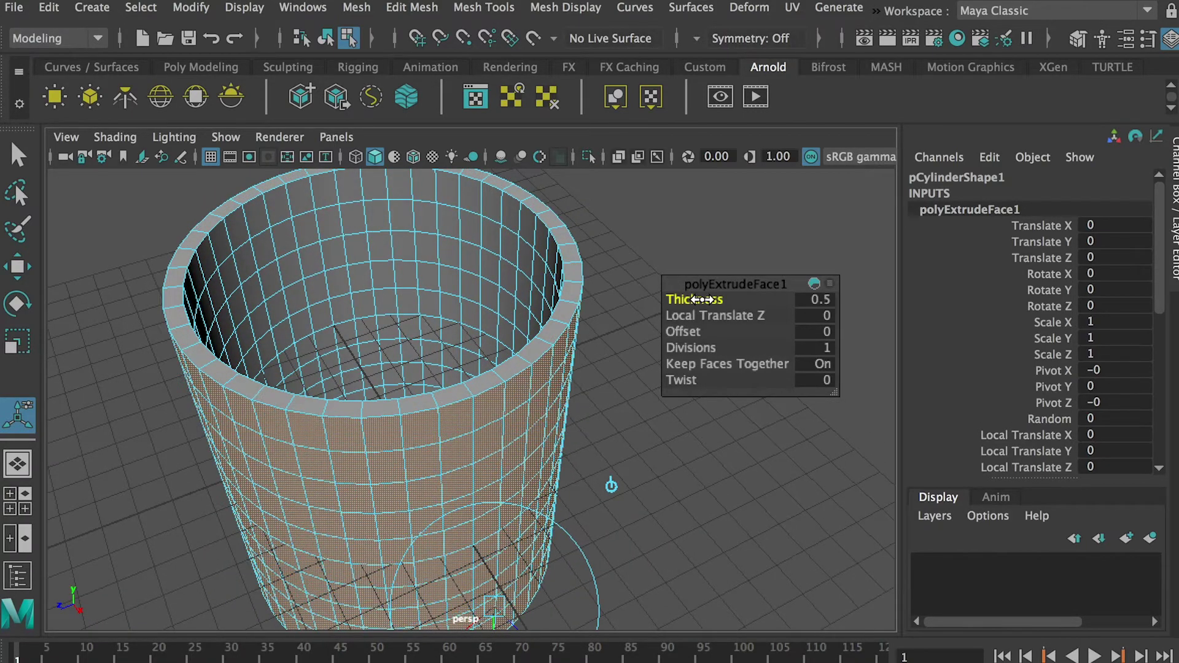
- Clear the face selection, return to object mode and select the whole thickened cylinder
left_click(631, 228)
left_click_drag(647, 265, 573, 255, "alt")
right_click(566, 236)
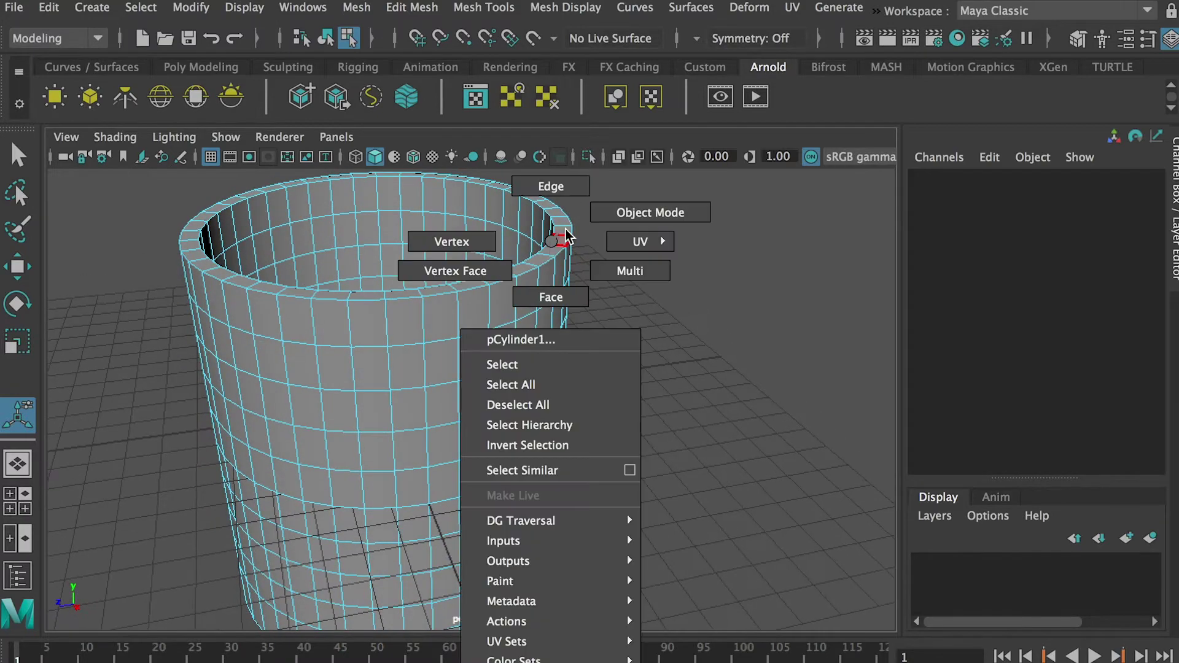
left_click(624, 214)
left_click_drag(592, 219, 727, 260, "alt")
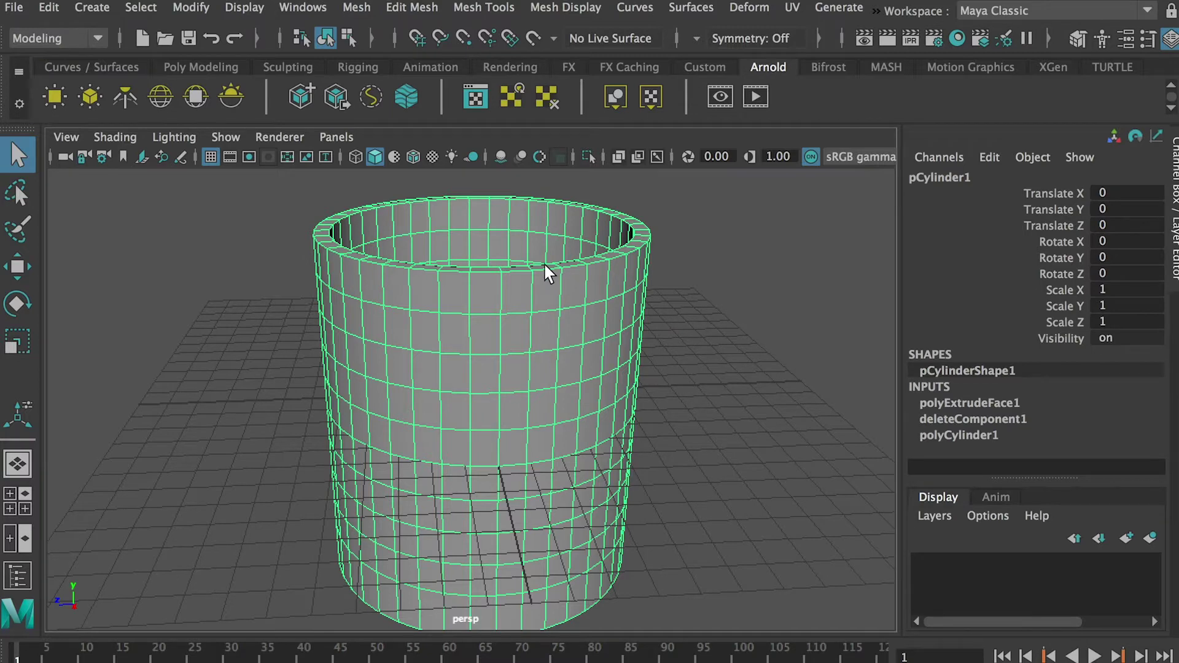
- Preview the cylinder smoothed, examine its rim, interior and base, and restore the unsmoothed display
key("3")
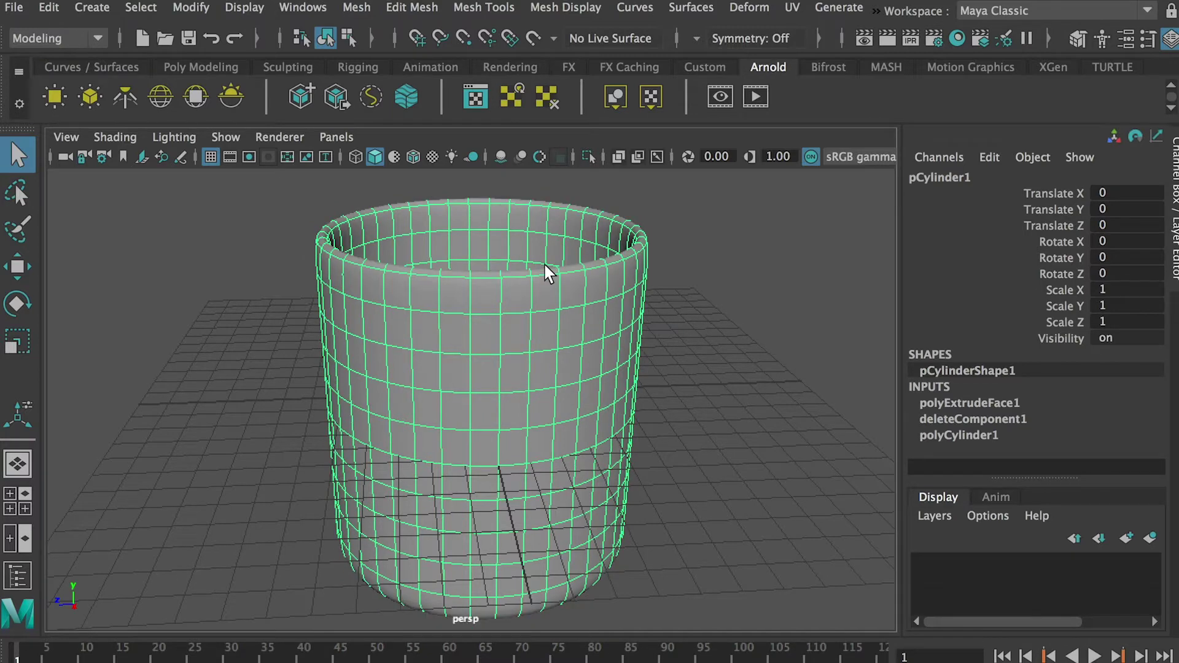
left_click_drag(552, 263, 555, 301, "alt")
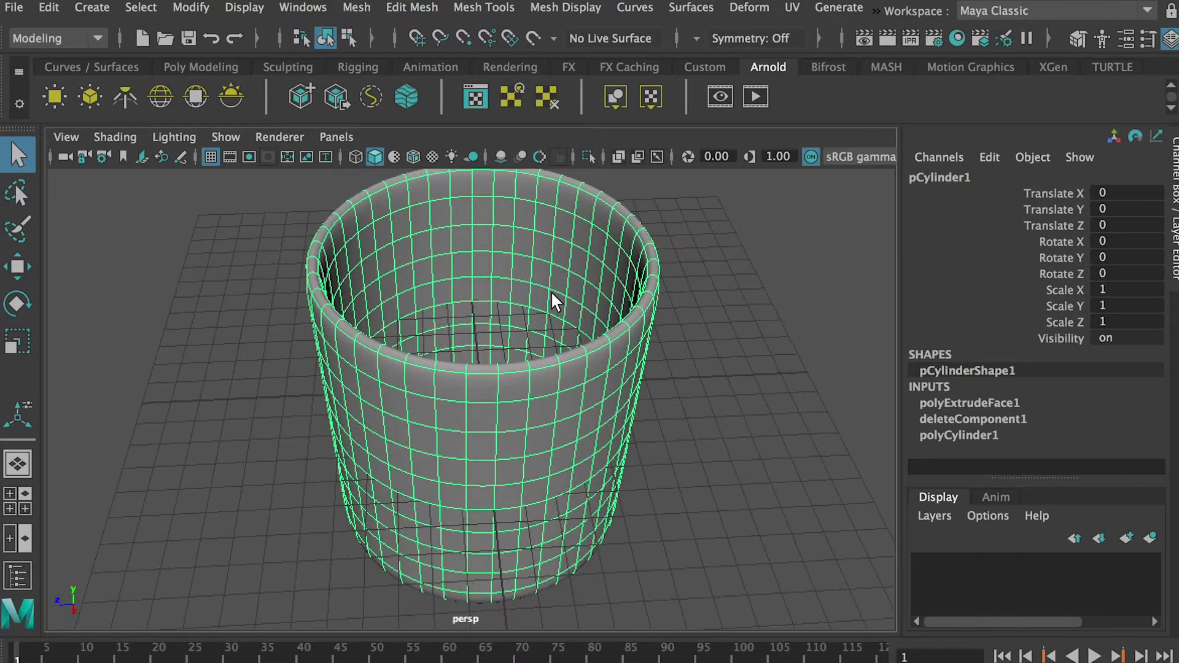
left_click_drag(535, 239, 532, 301, "alt")
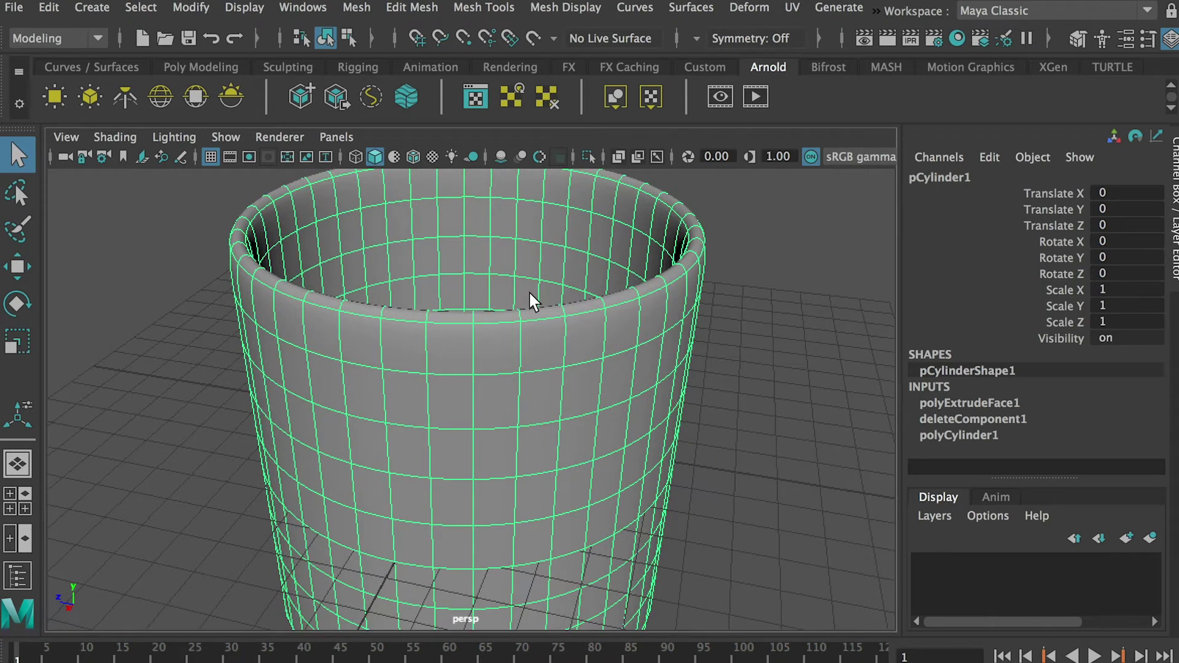
left_click_drag(529, 292, 680, 237, "alt")
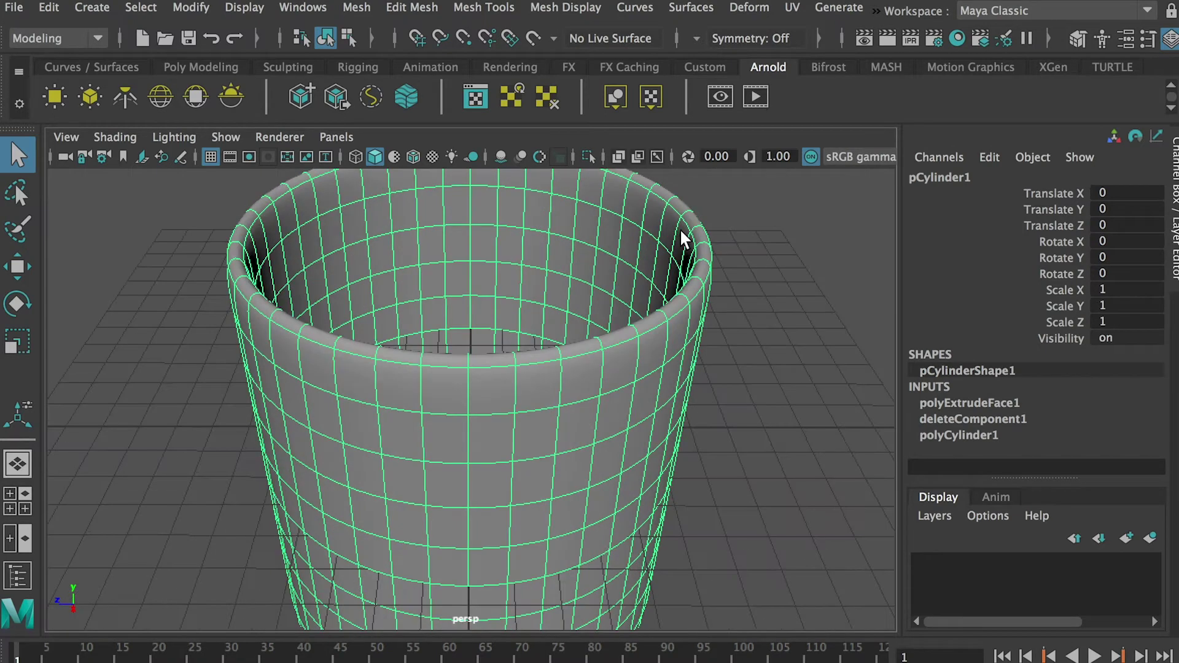
left_click_drag(701, 216, 668, 252, "alt")
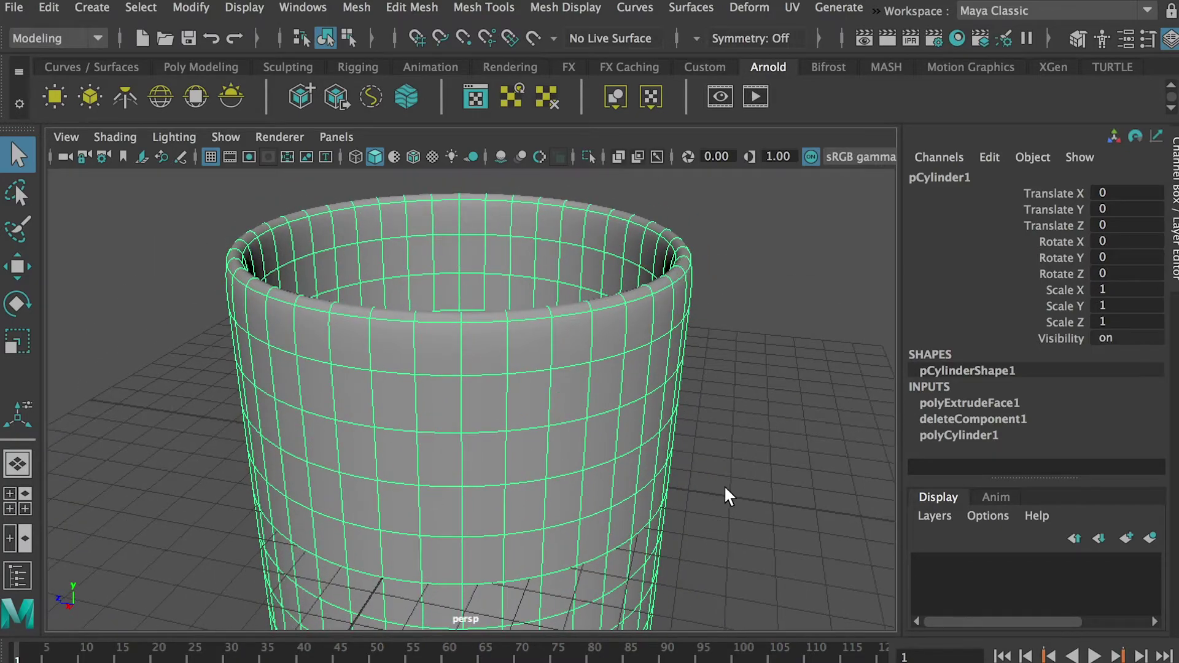
left_click_drag(723, 485, 647, 329, "alt")
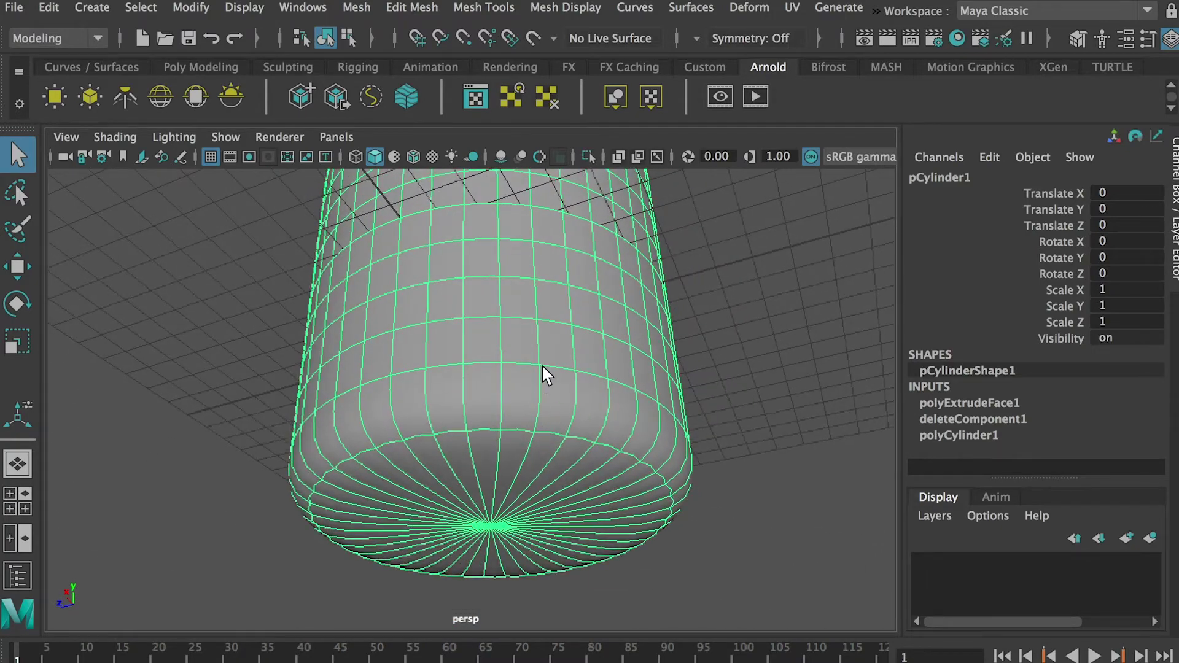
left_click_drag(529, 448, 576, 391, "alt")
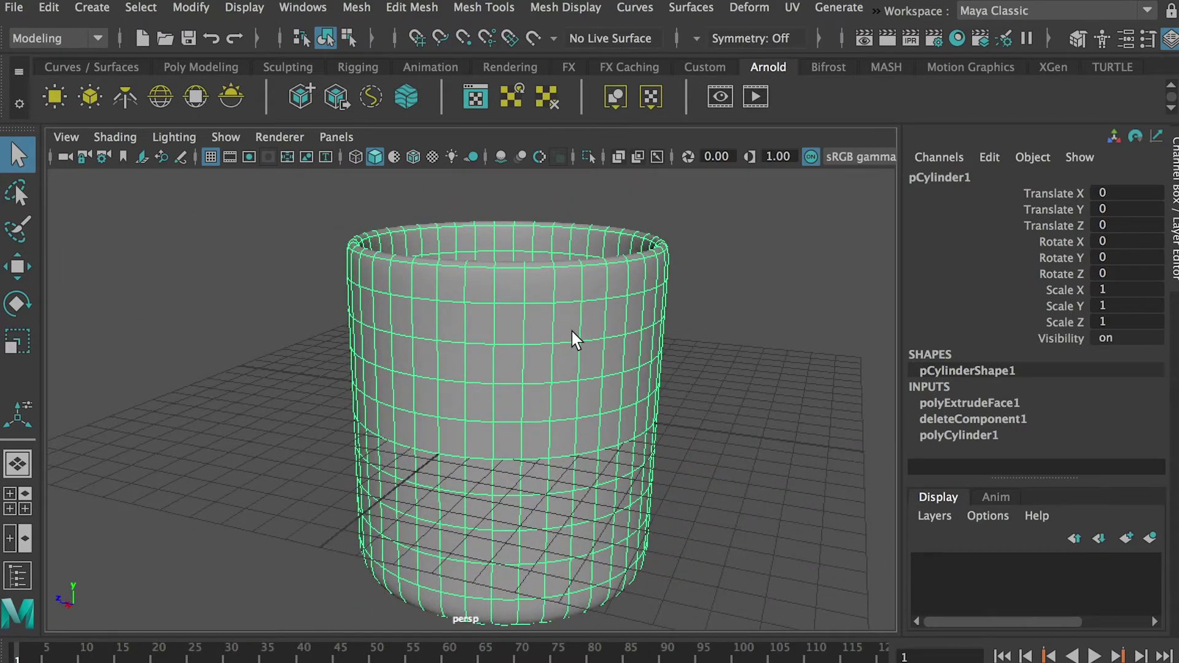
key("1")
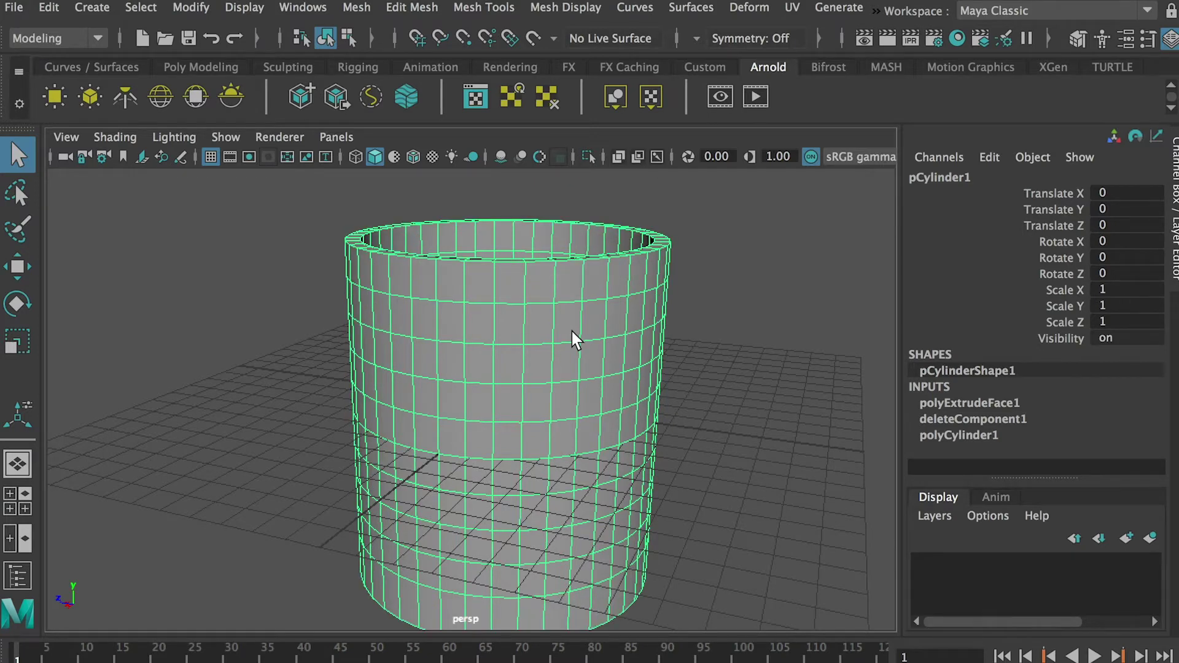
- Open the Insert Edge Loop tool's settings for the cylinder in object mode and reset them to their defaults
left_click_drag(572, 331, 561, 302, "alt")
right_click_drag(541, 290, 555, 298, "alt")
middle_click_drag(556, 299, 542, 341, "alt")
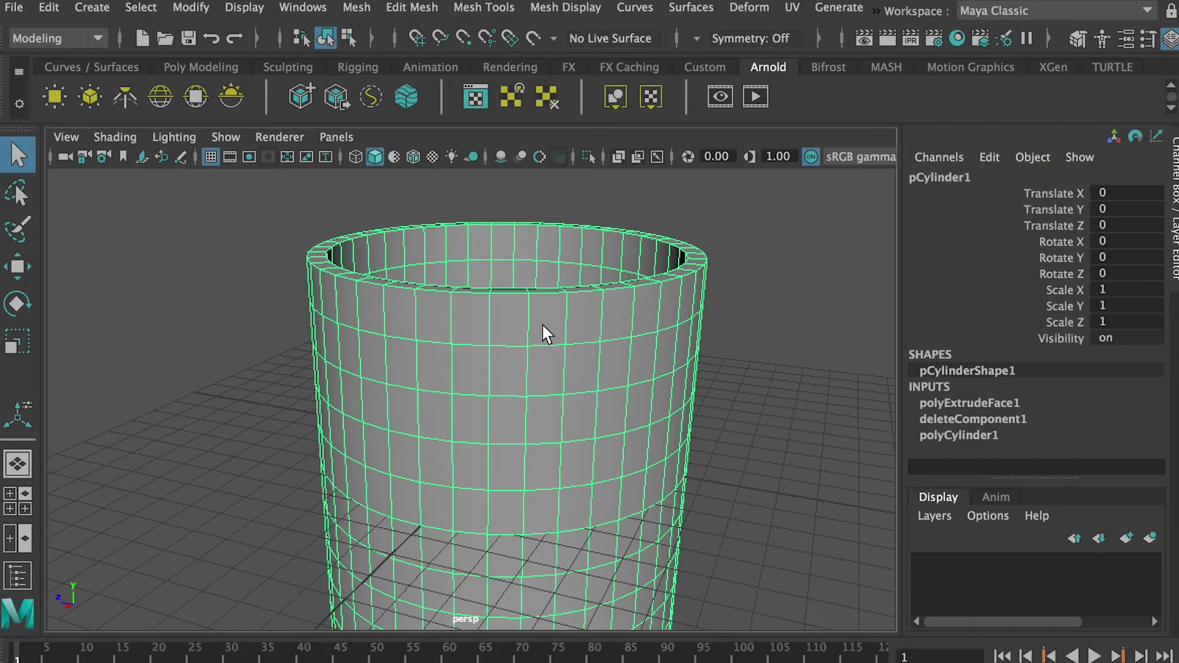
right_click_drag(567, 256, 664, 274)
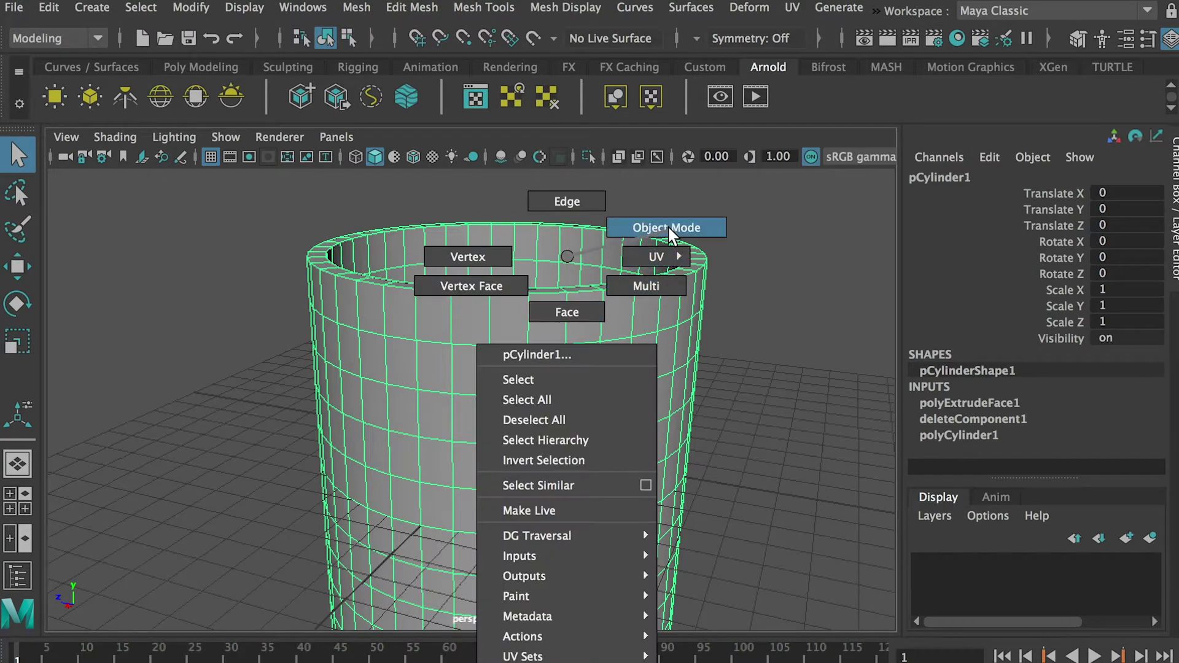
right_click_drag(668, 226, 668, 227)
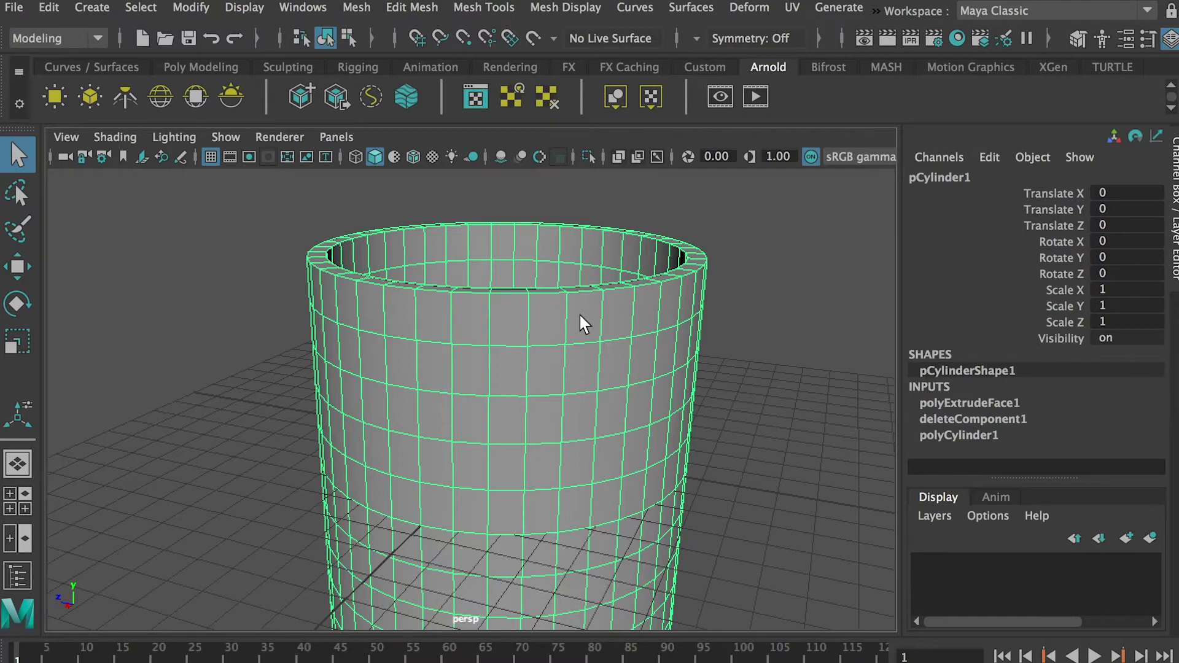
right_click(579, 315, "shift")
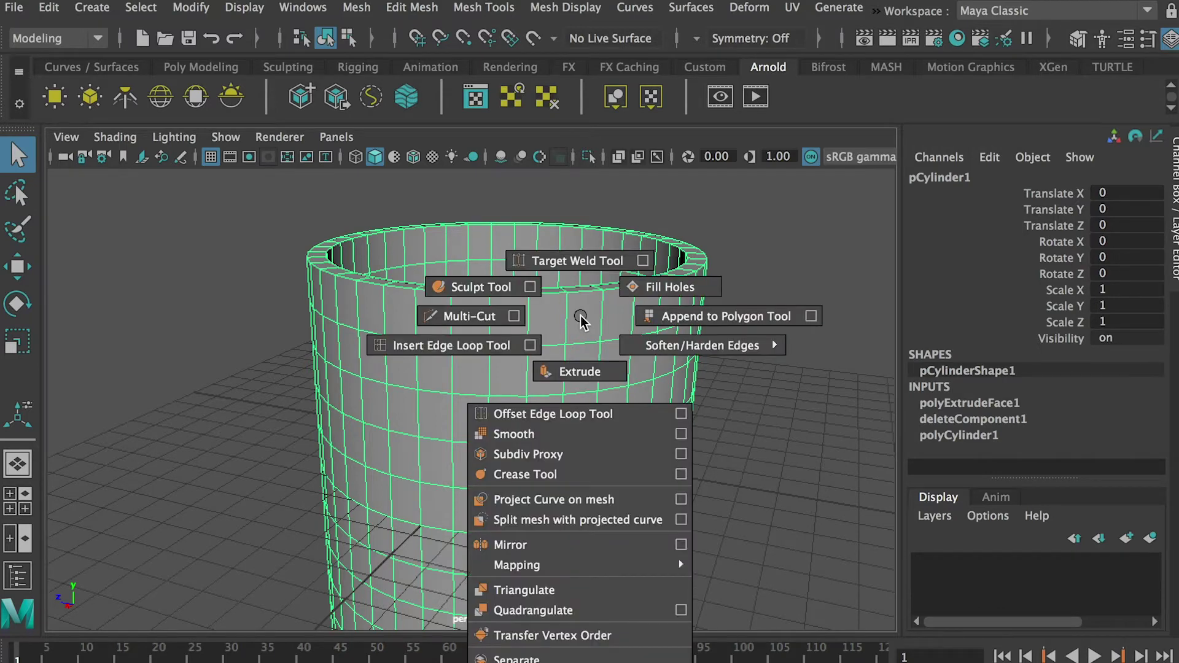
left_click(530, 346)
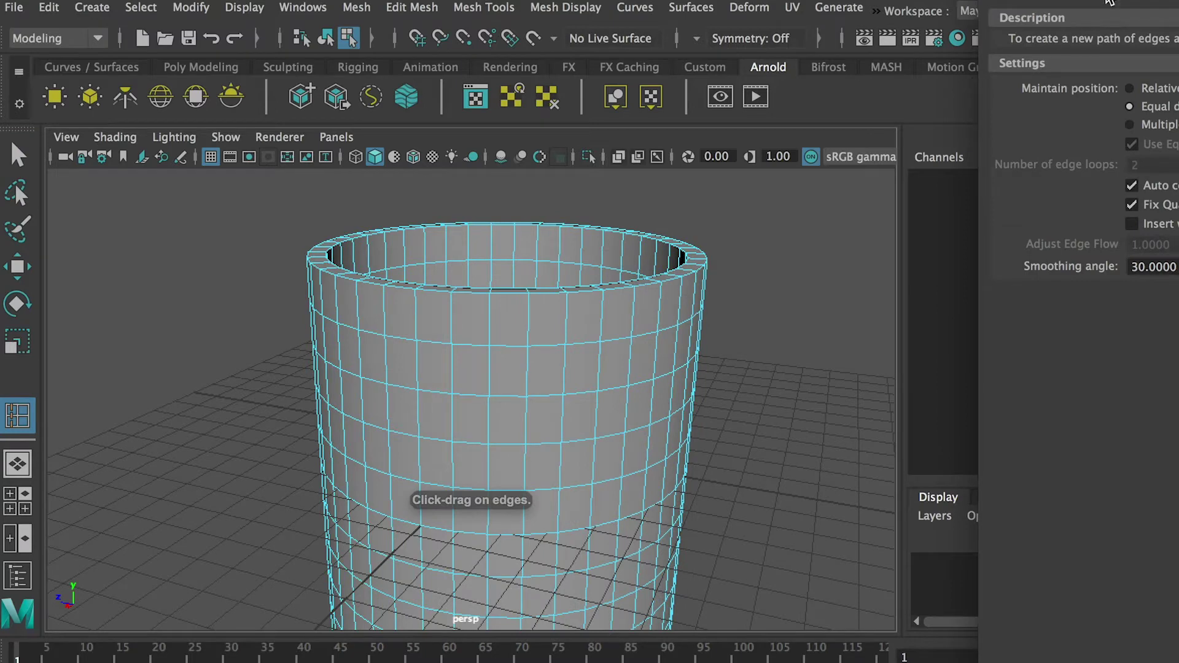
left_click_drag(1126, 1, 734, 245)
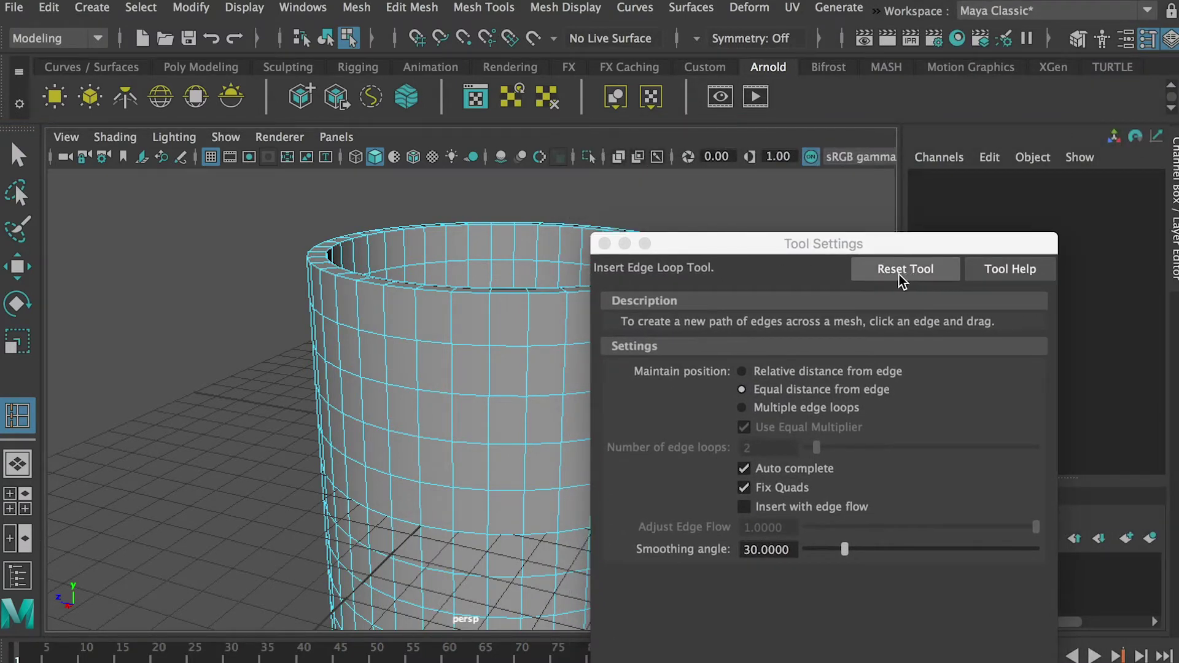
left_click(865, 268)
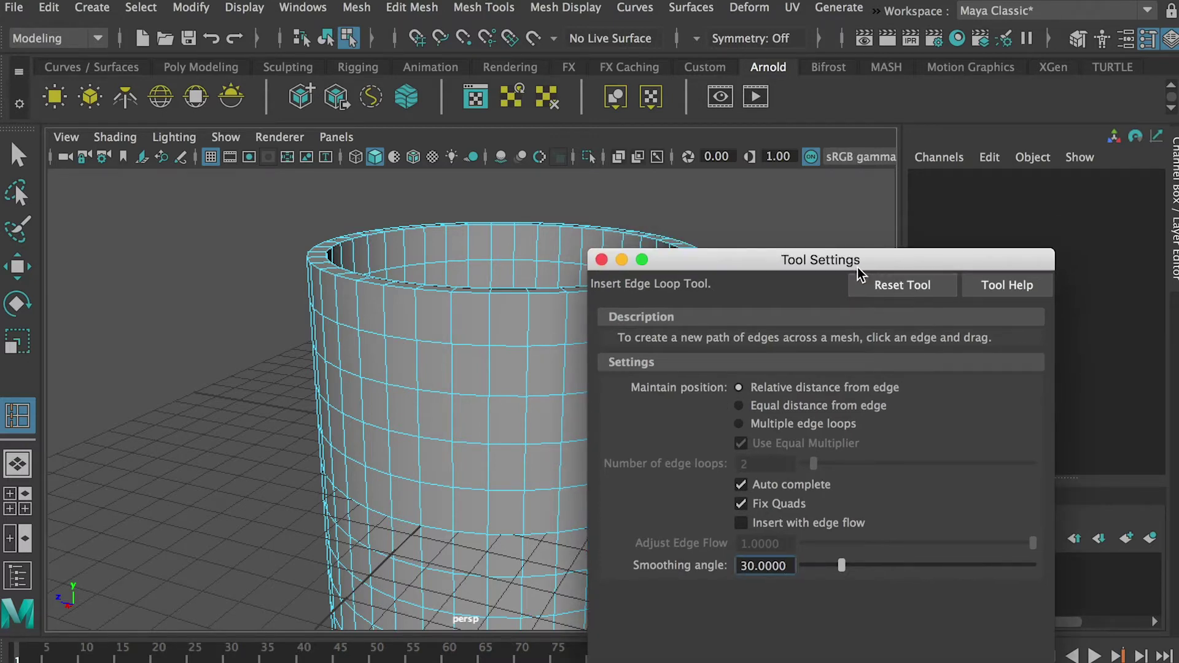
left_click_drag(781, 256, 876, 204)
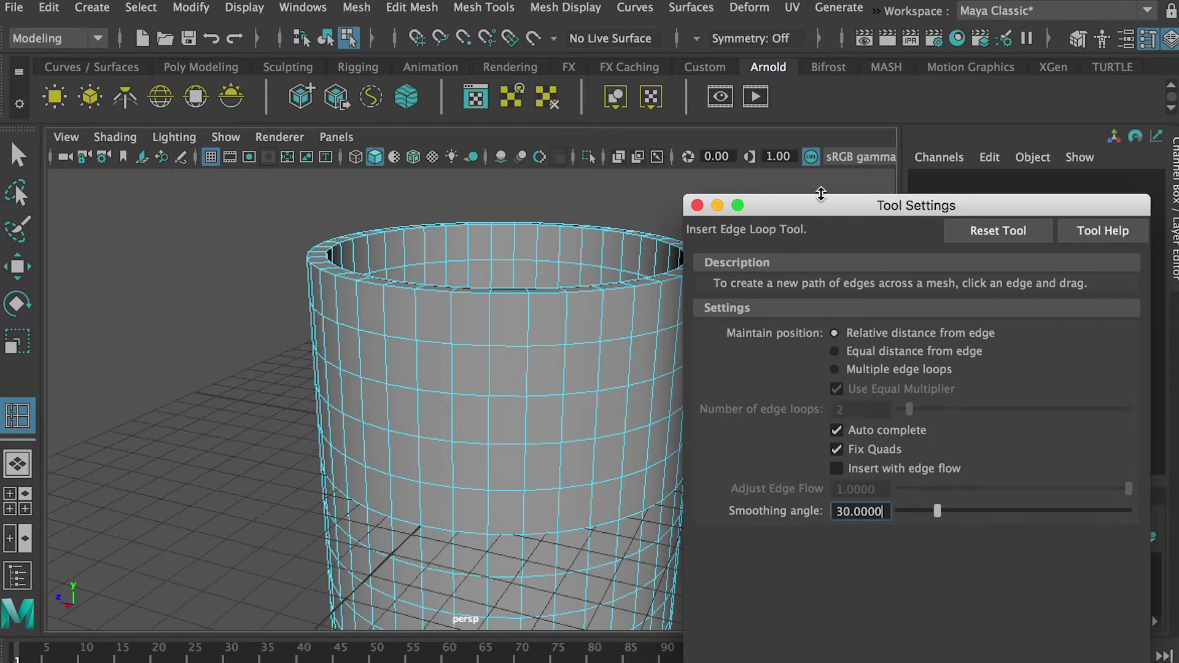
left_click_drag(813, 212, 870, 305)
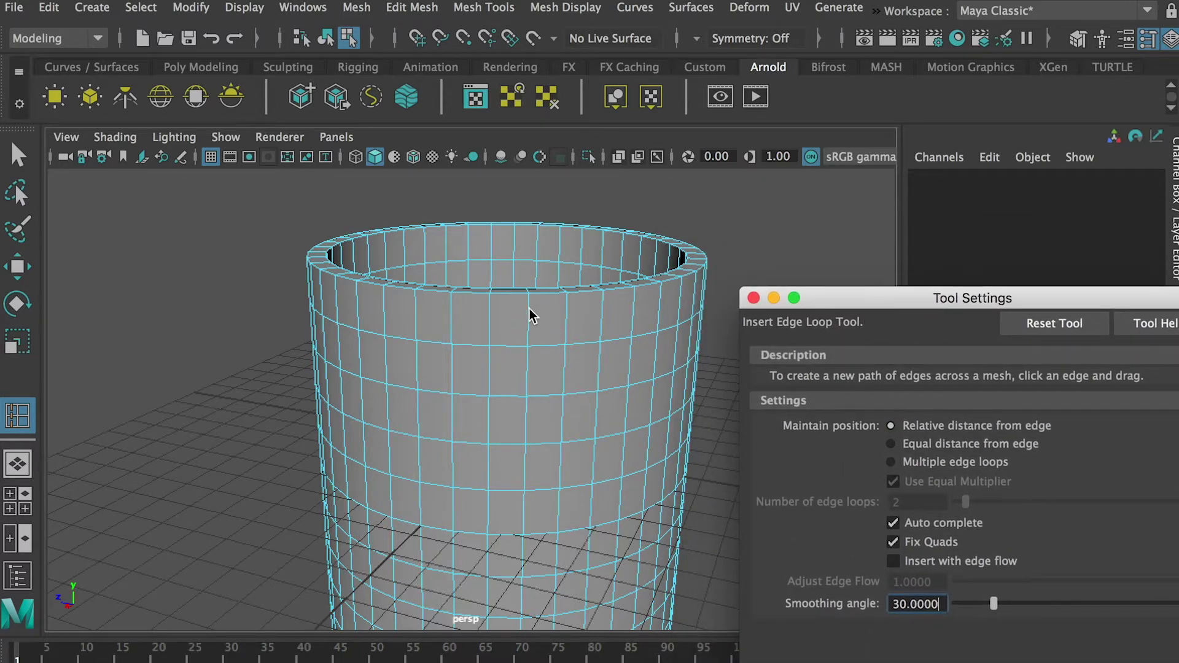
- Try inserting single edge loops at relative distance in the cylinder's two upper side rows, and undo them
left_click_drag(529, 308, 531, 347)
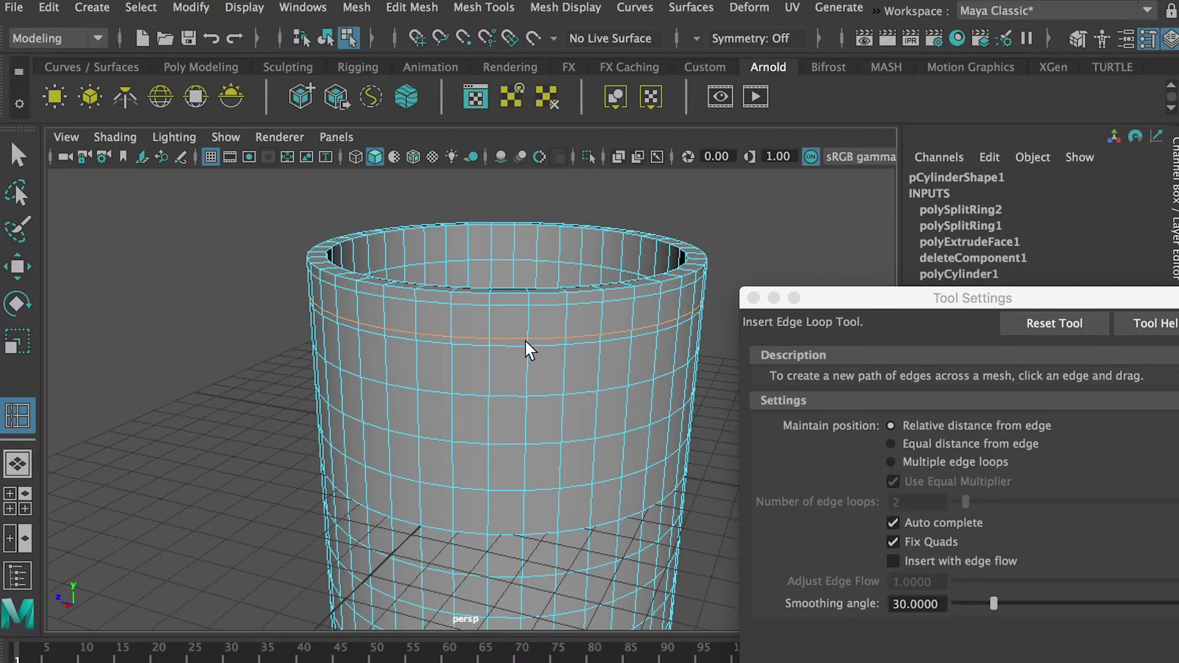
left_click_drag(525, 340, 545, 394)
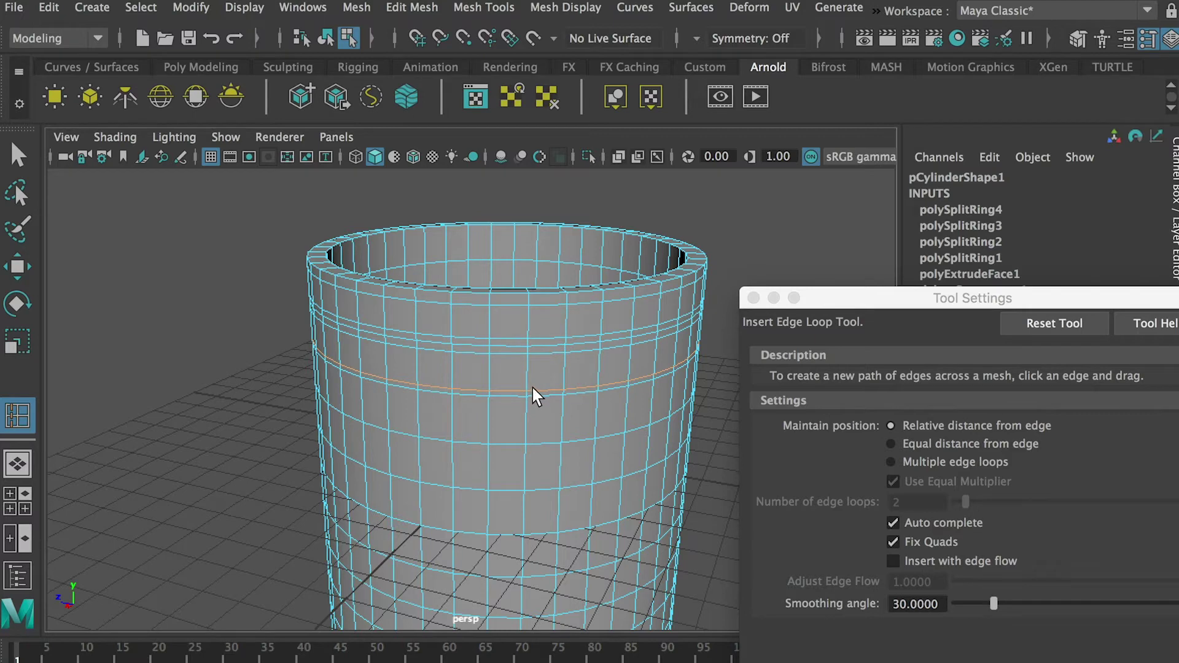
key("ctrl+z")
key("ctrl+z")
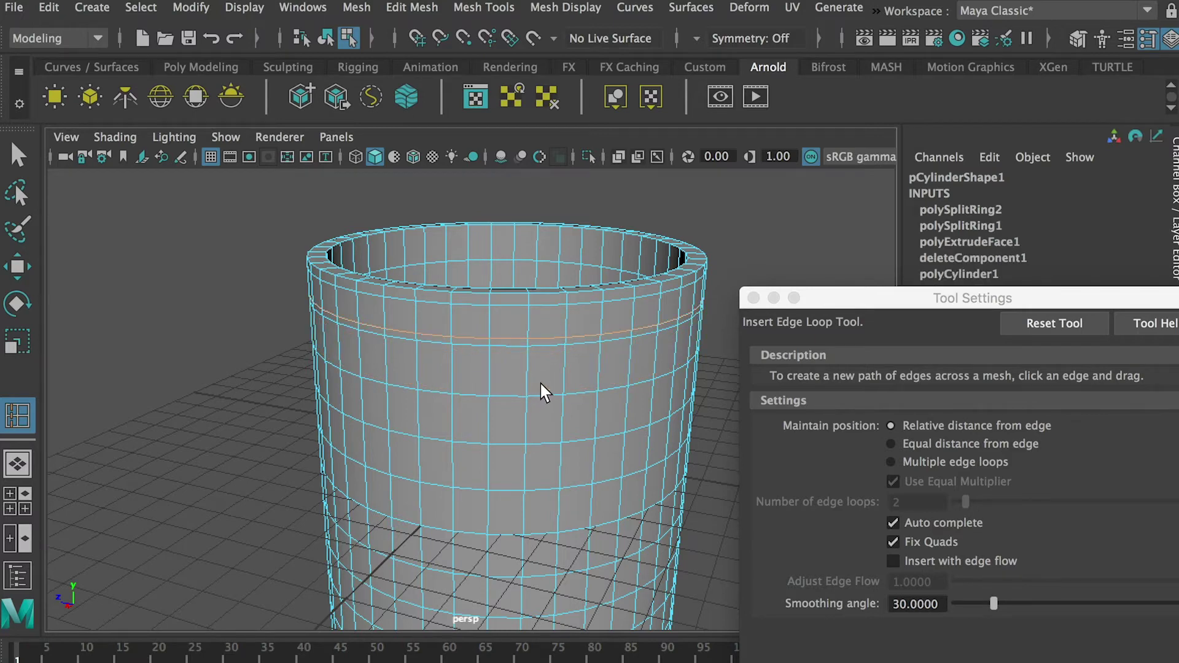
key("ctrl+z")
key("ctrl+z")
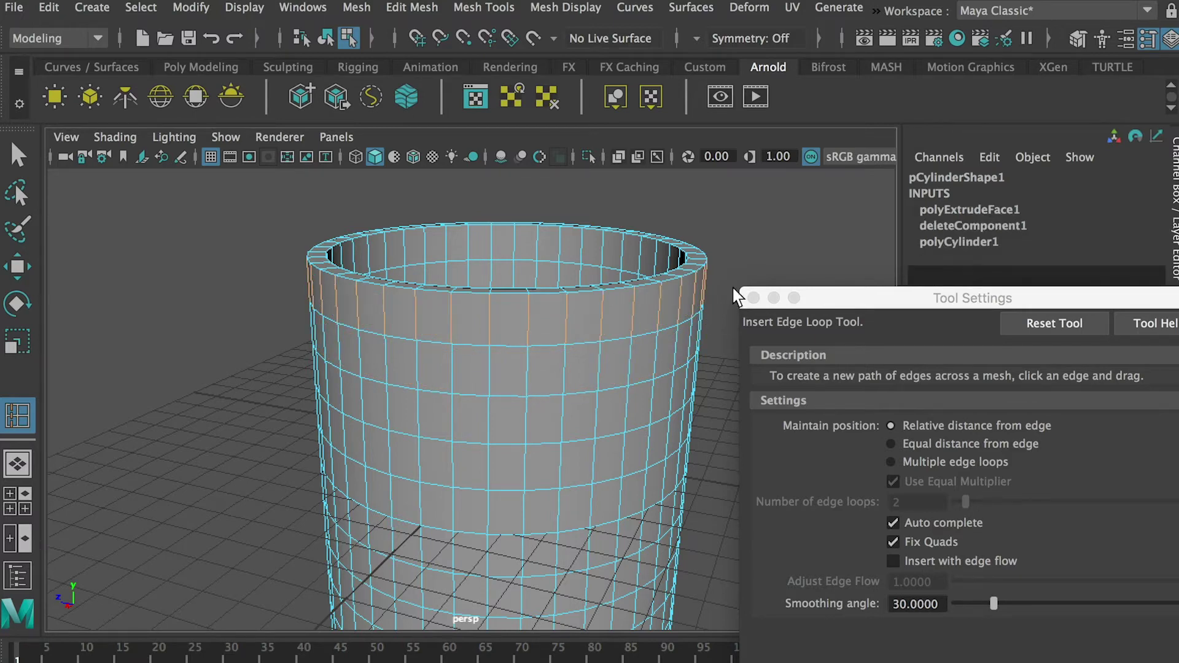
- Set the Insert Edge Loop tool to multiple edge loops and insert 2 loops across the cylinder's uppermost side row
left_click_drag(845, 300, 832, 221)
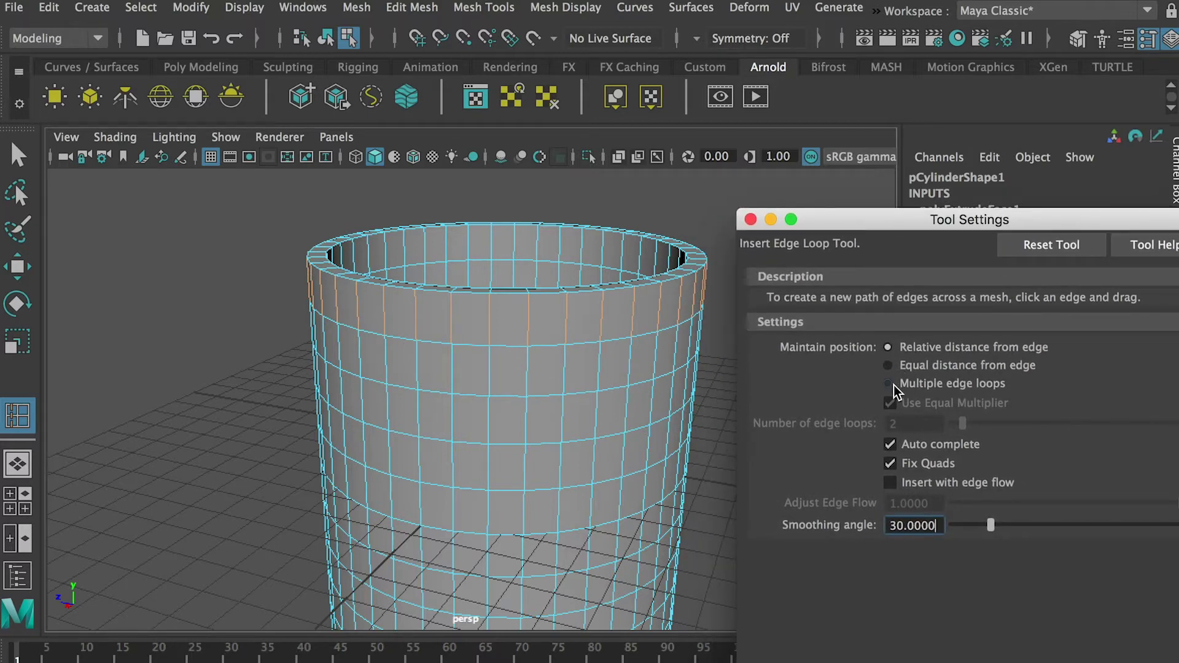
left_click(930, 384)
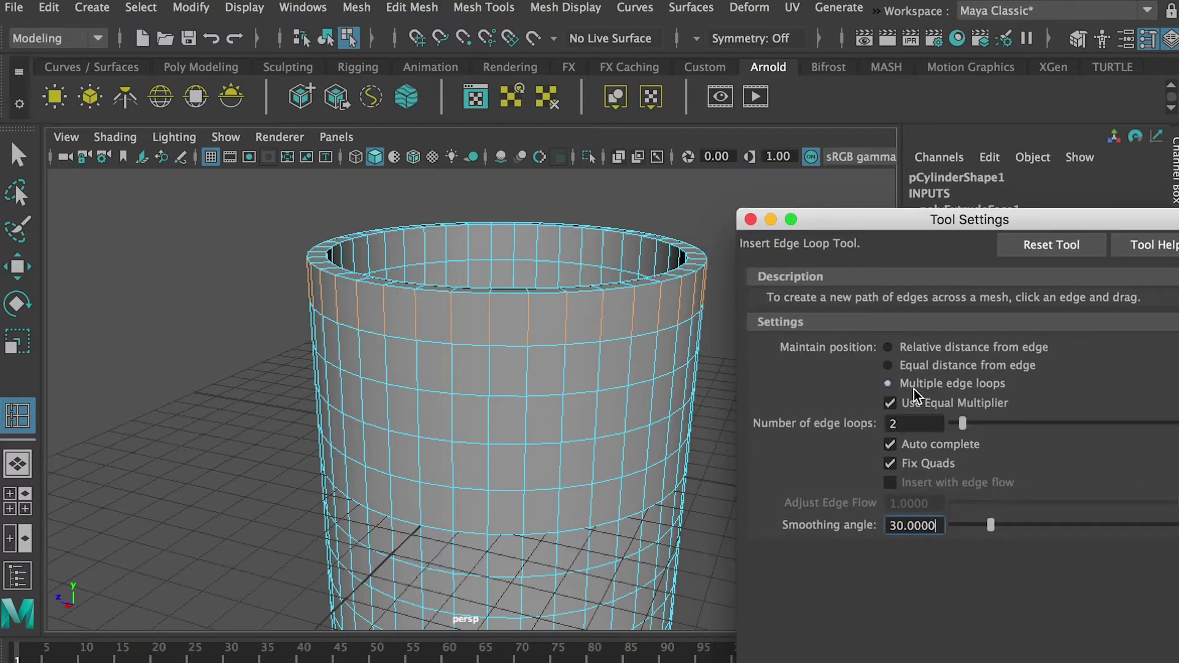
double_click(902, 423)
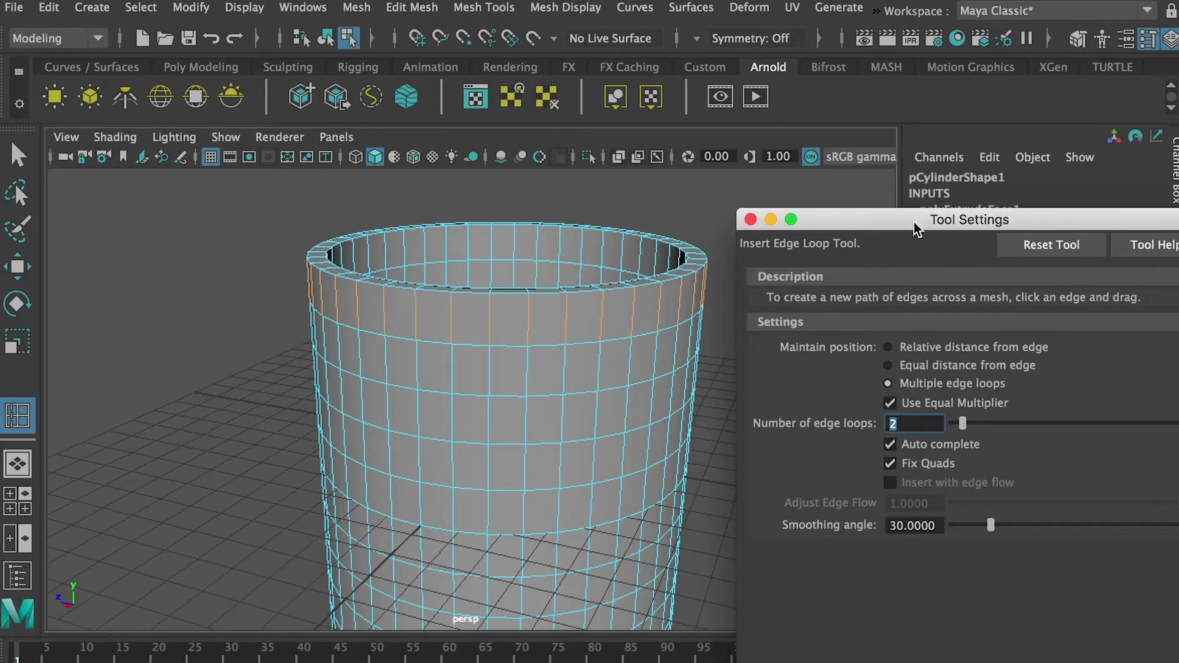
left_click_drag(914, 223, 946, 215)
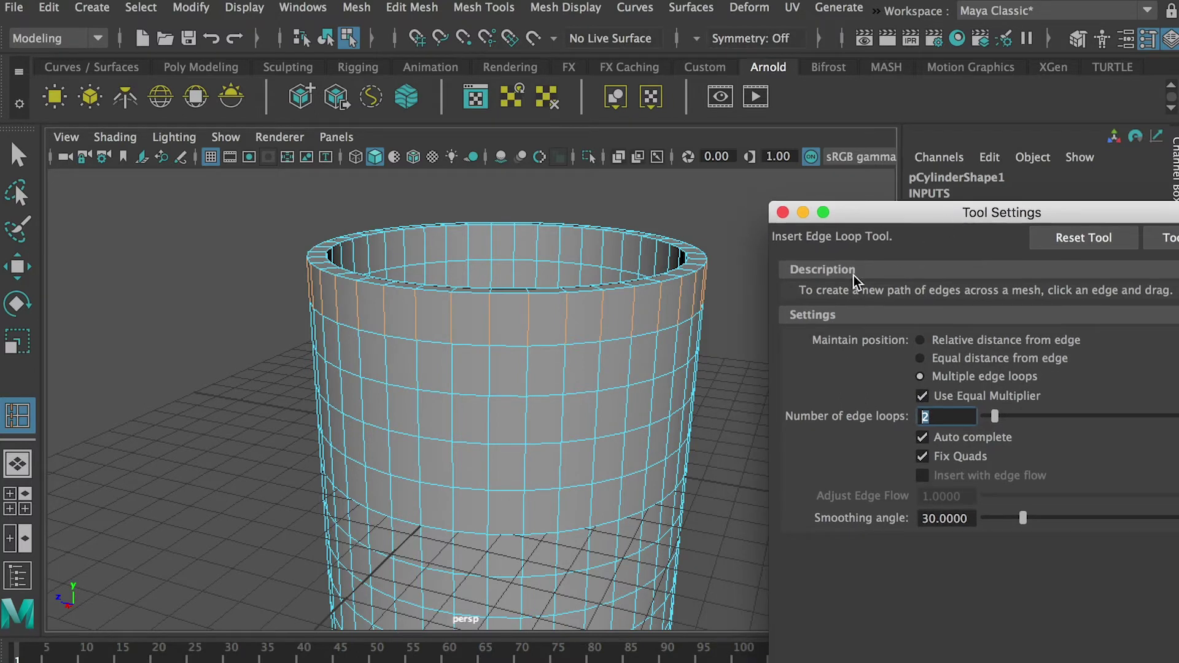
left_click(529, 300)
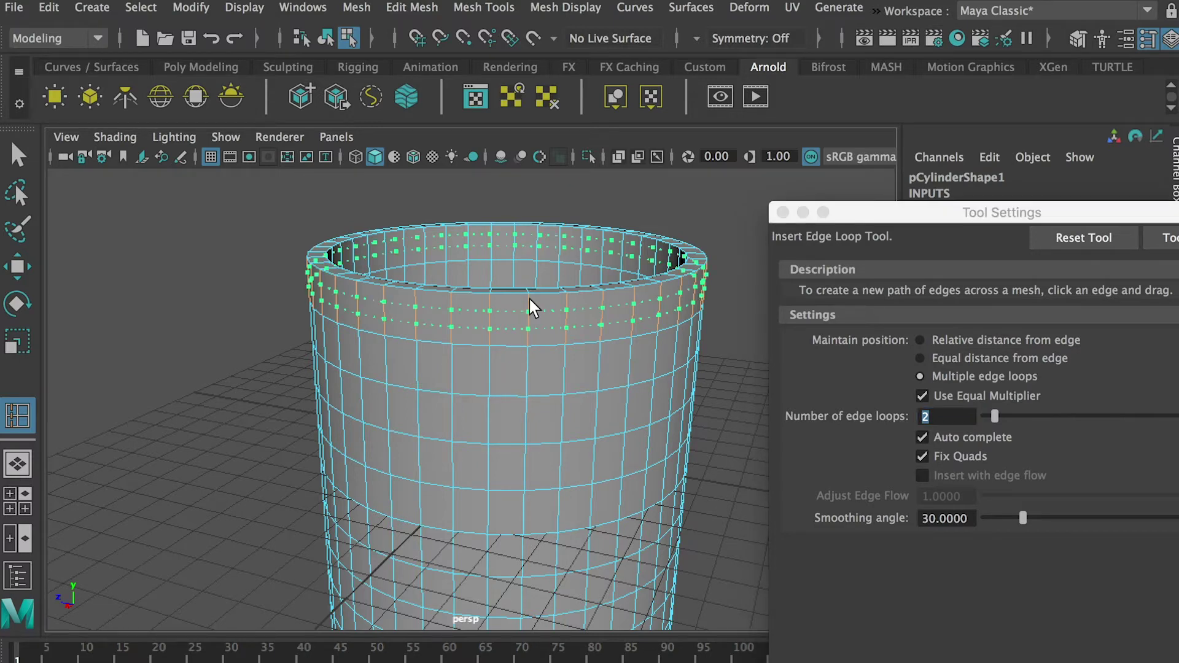
left_click_drag(530, 300, 527, 306)
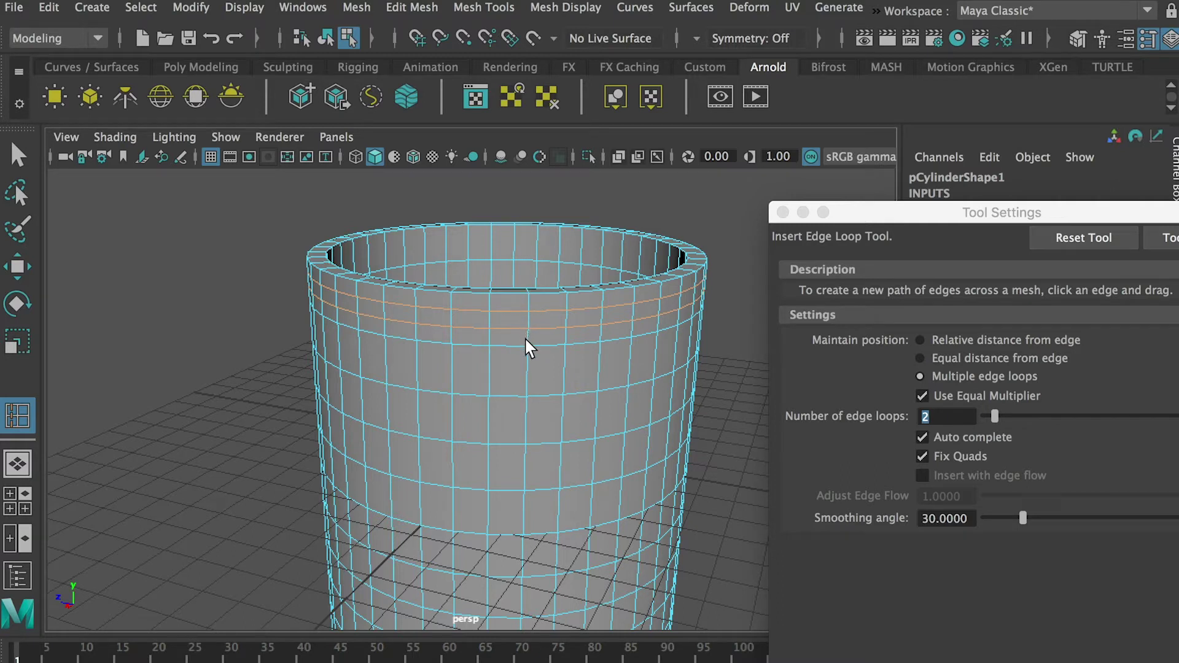
- Try inserting 1 edge loop across the cylinder's second side row, and undo it together with the previous 2-loop insertion
double_click(940, 418)
type("1")
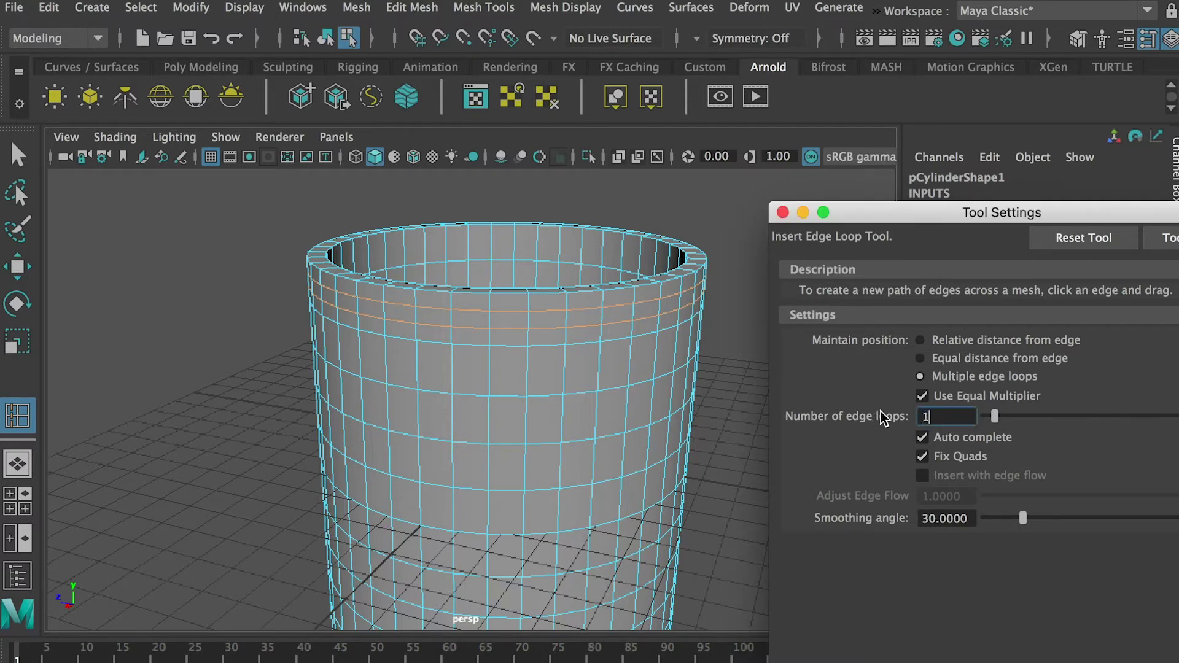
key("Return")
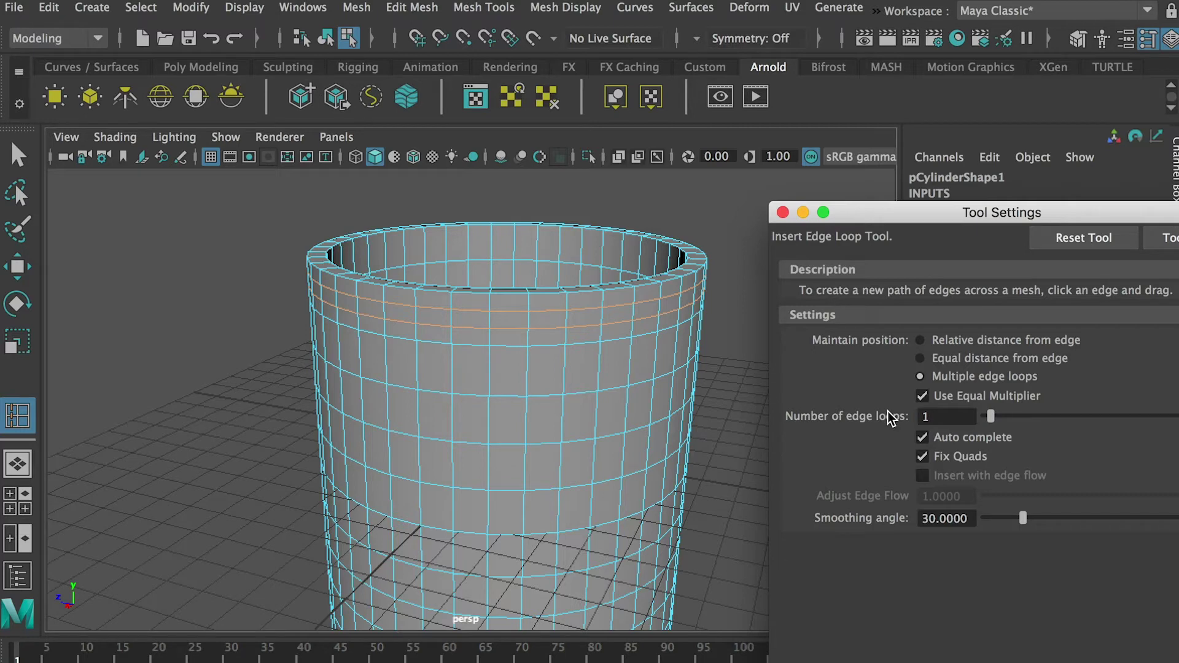
left_click(525, 389)
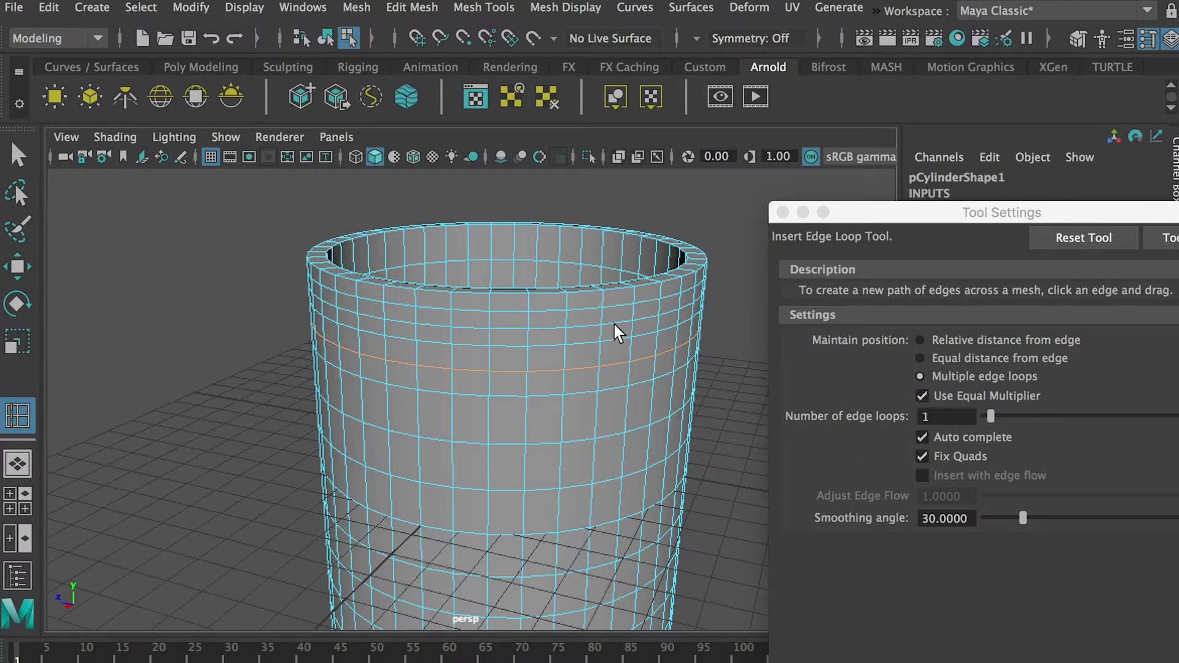
key("super+z")
key("super+z")
key("super+z")
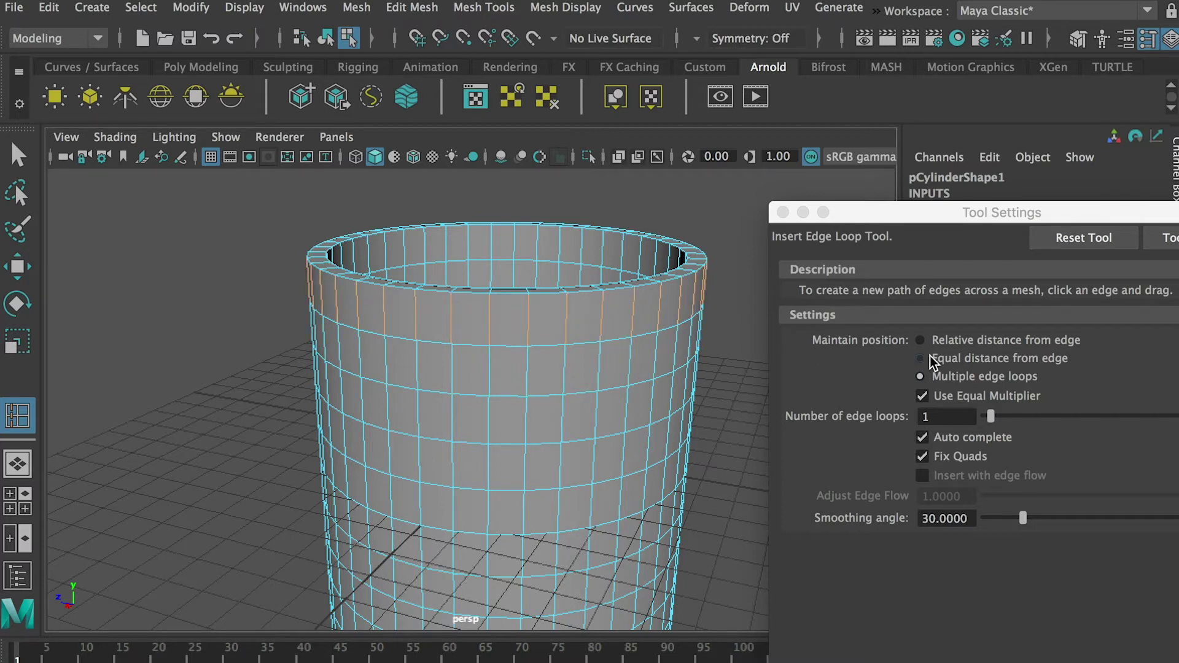
- Set the Insert Edge Loop tool to relative distance from edge and insert a loop on the outer wall just below the rim
left_click(920, 342)
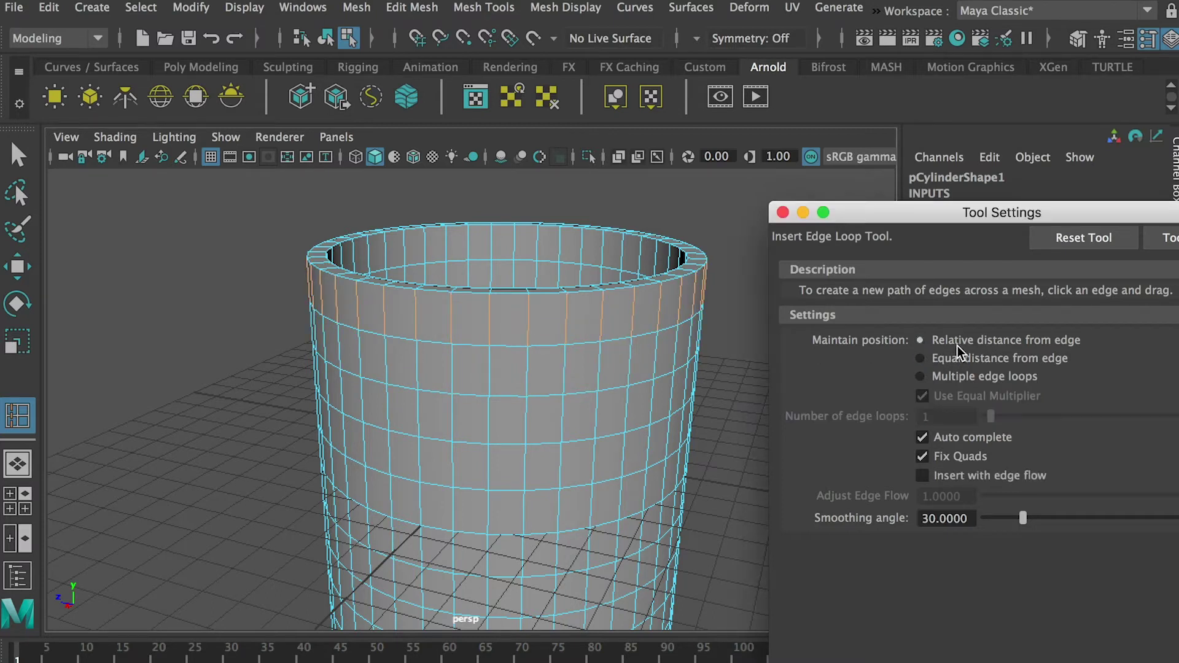
right_click_drag(480, 260, 584, 321, "alt")
middle_click_drag(584, 321, 500, 399, "alt")
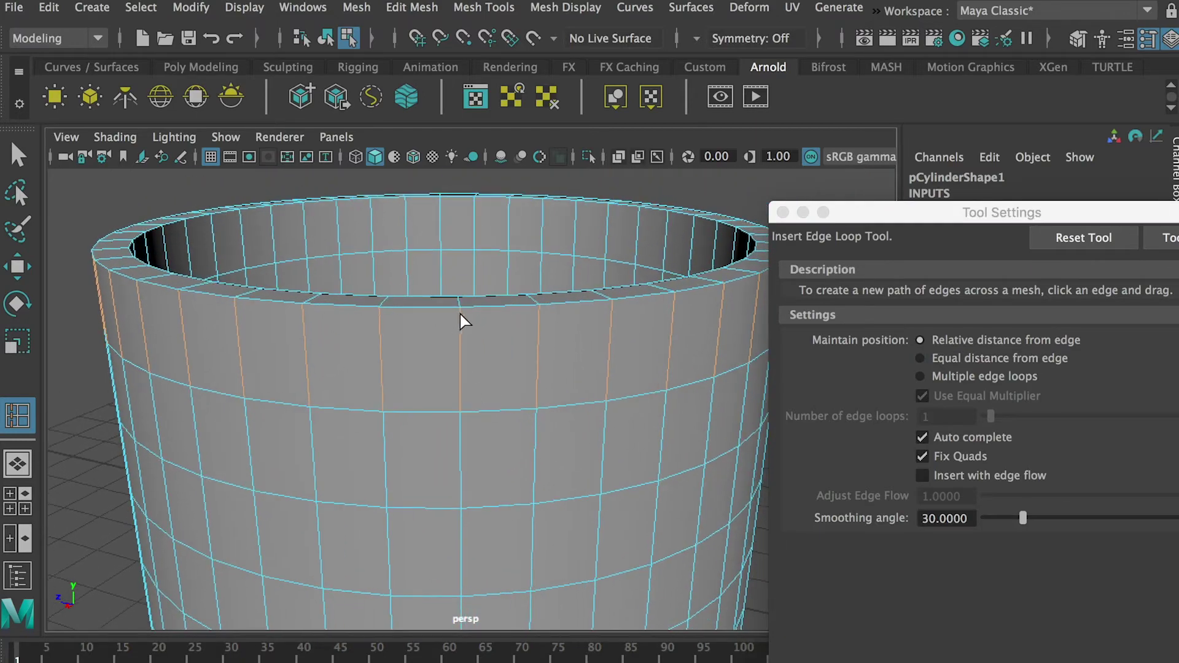
left_click(461, 318)
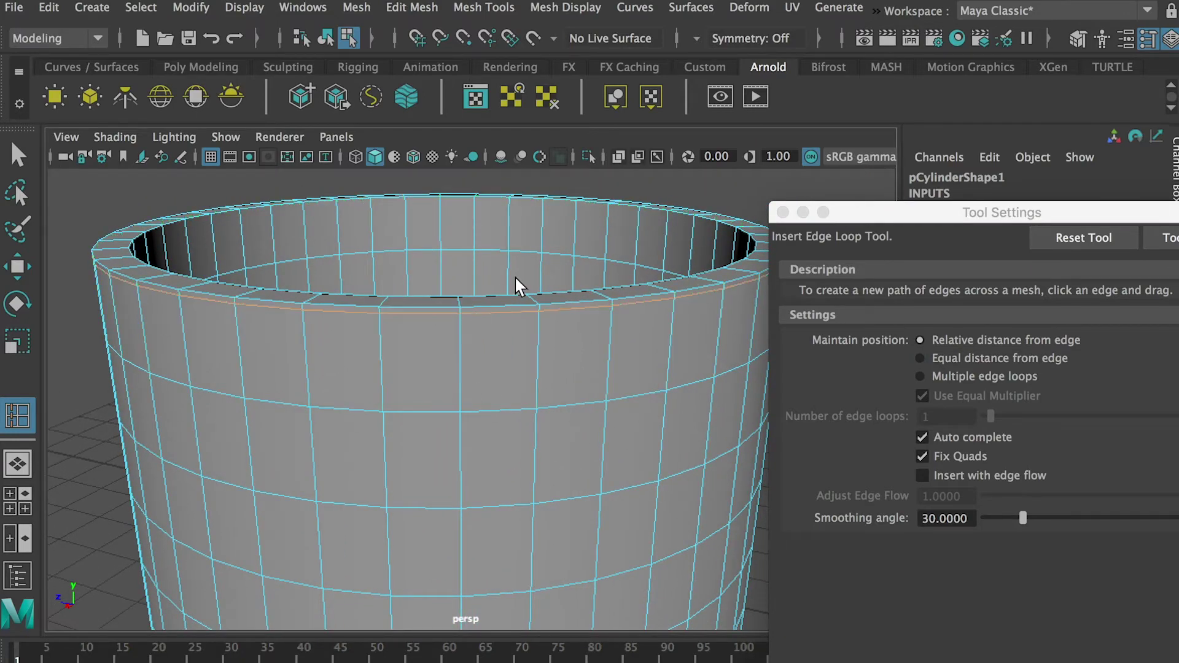
- Insert an edge loop on the cylinder's inner wall just below the rim
left_click_drag(512, 209, 493, 294, "alt")
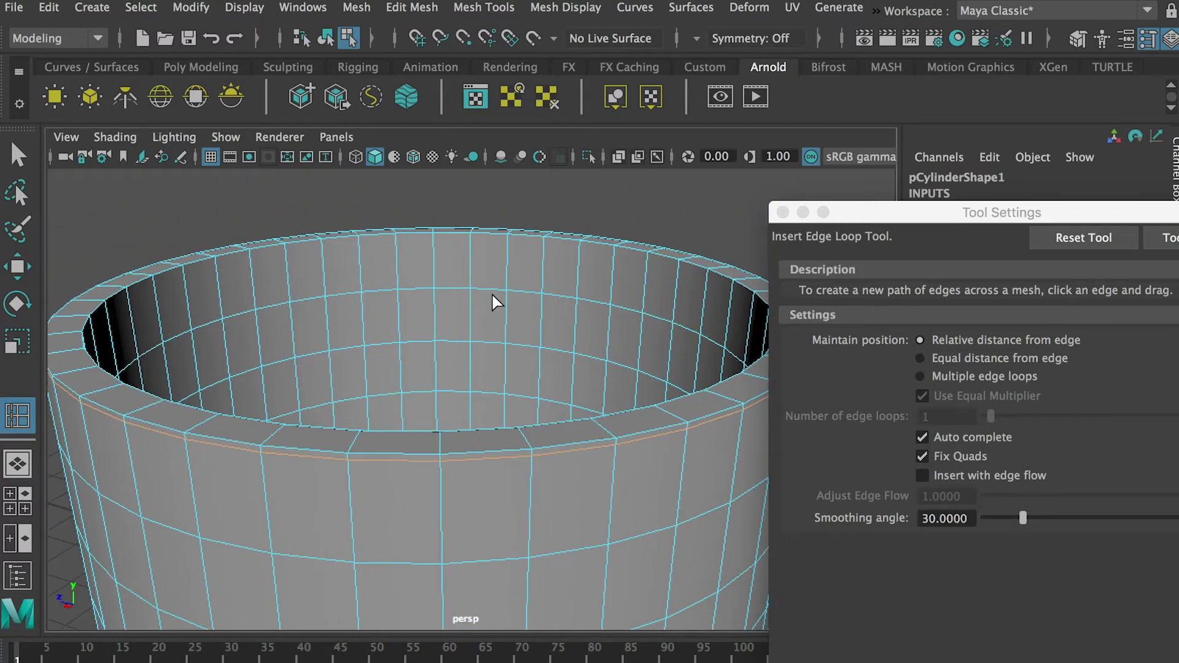
left_click_drag(470, 235, 480, 242)
right_click_drag(551, 296, 494, 292, "alt")
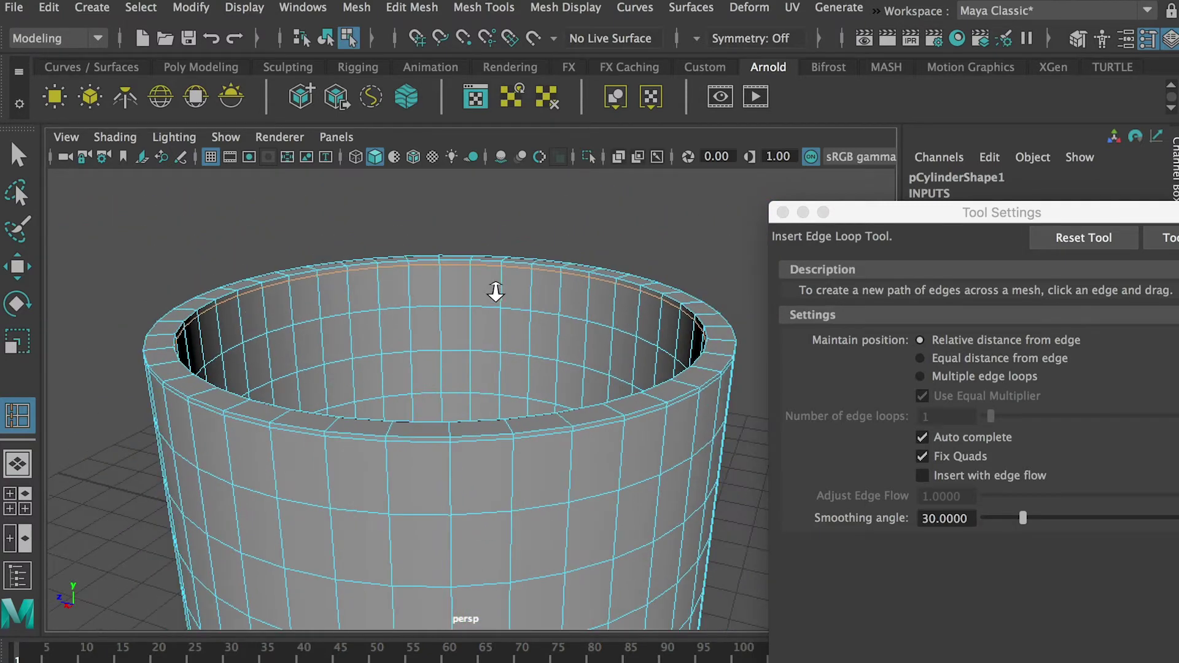
middle_click_drag(495, 292, 495, 229, "alt")
right_click_drag(546, 250, 570, 235, "alt")
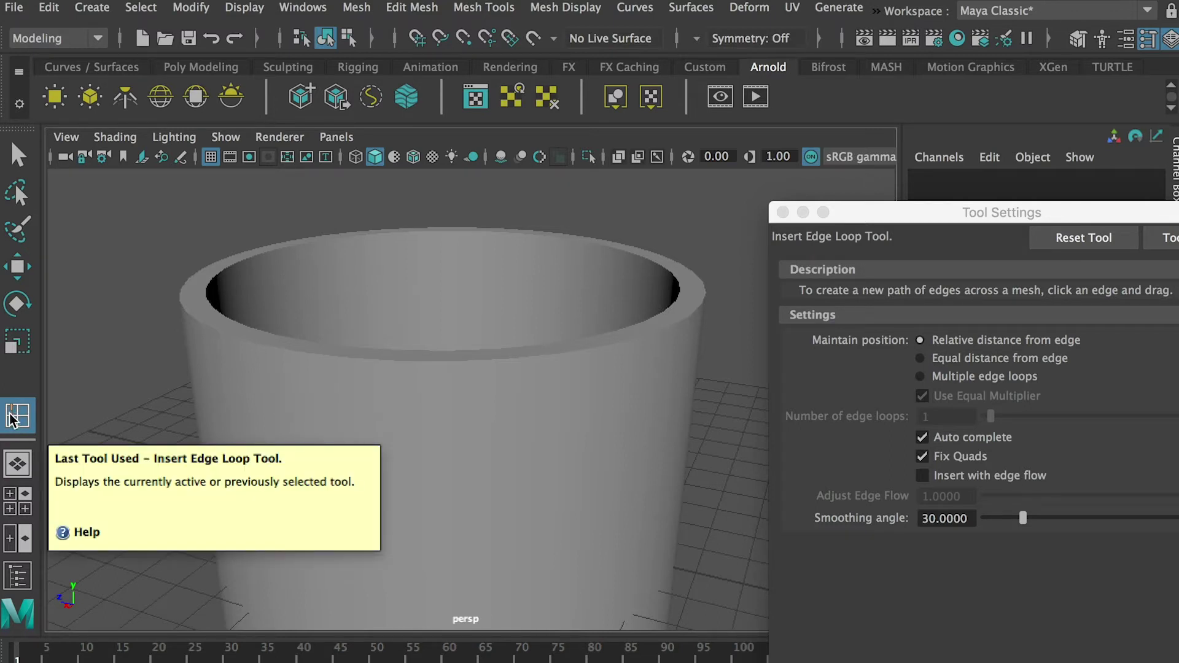
- Preview the cylinder smoothed and examine how its rim edges and wireframe hold their shape
key("q")
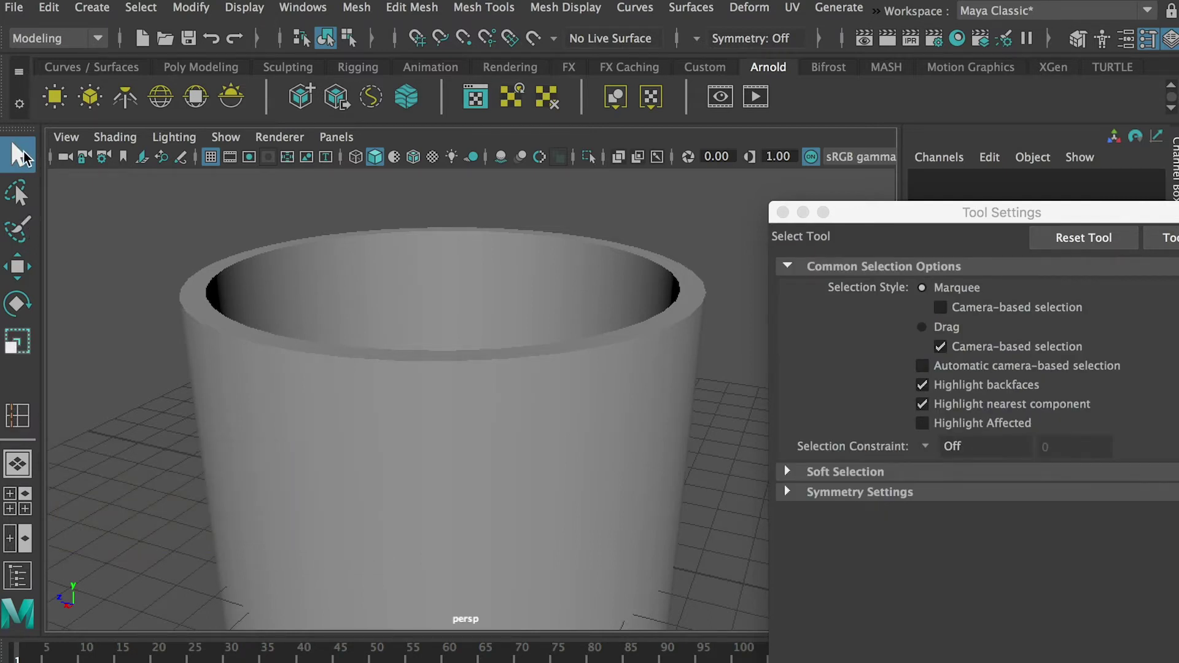
left_click(466, 348)
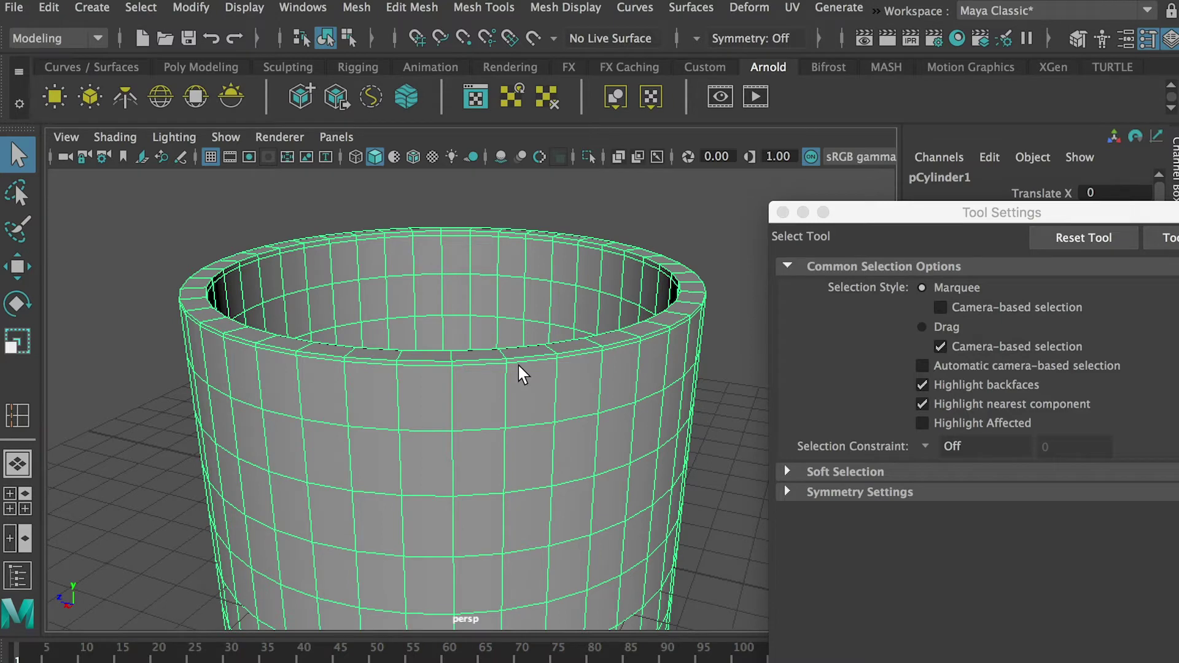
key("3")
left_click(676, 214)
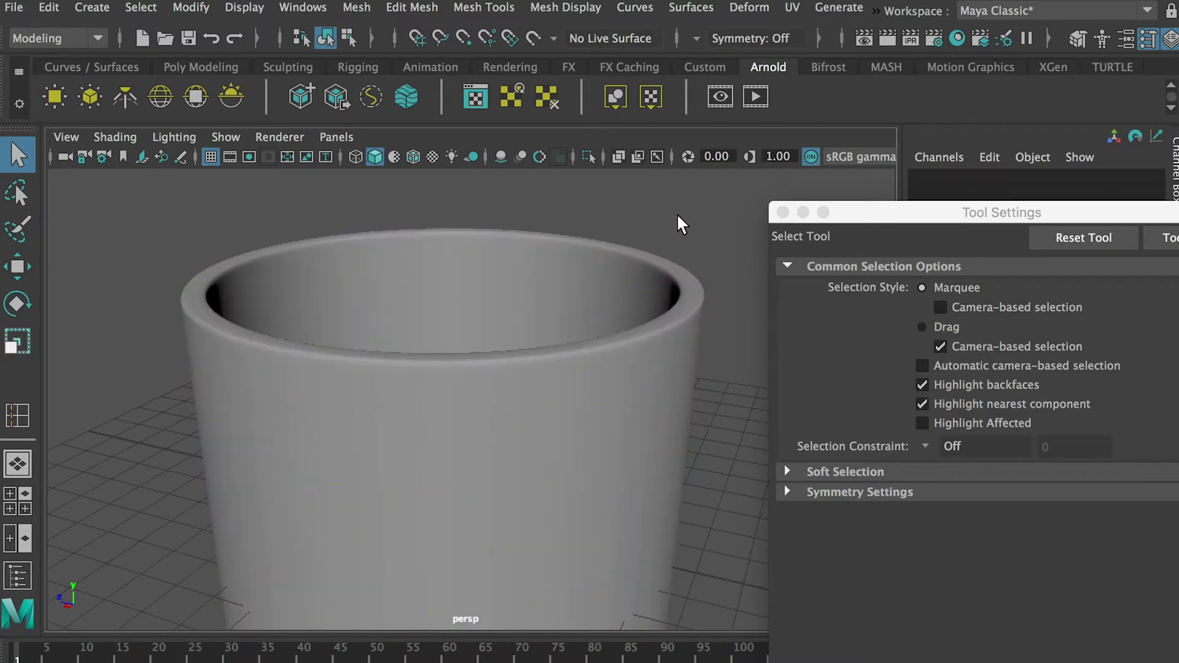
right_click_drag(630, 295, 655, 325, "alt")
middle_click_drag(656, 325, 540, 390, "alt")
left_click_drag(555, 386, 621, 350, "alt")
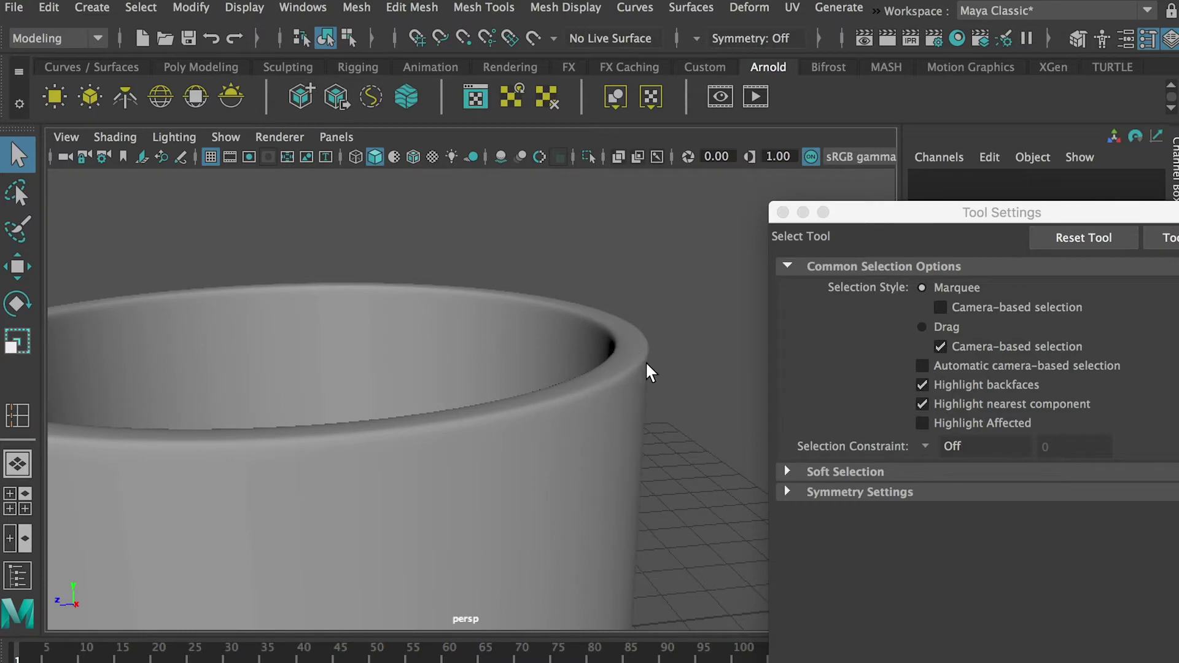
left_click(589, 401)
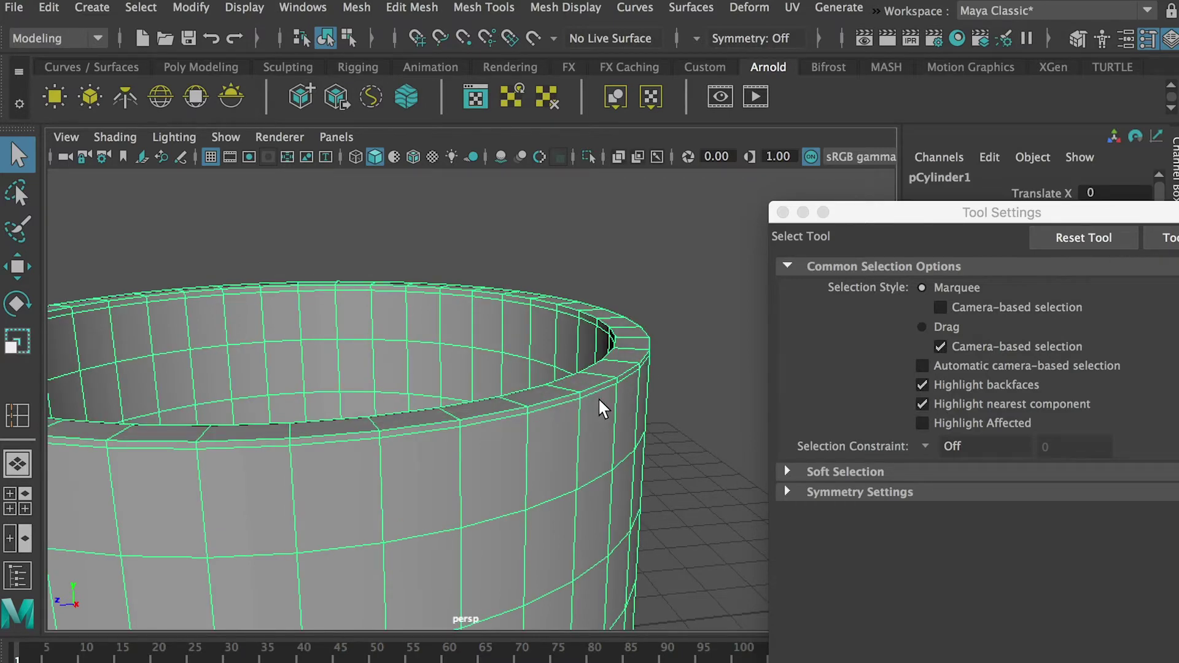
key("3")
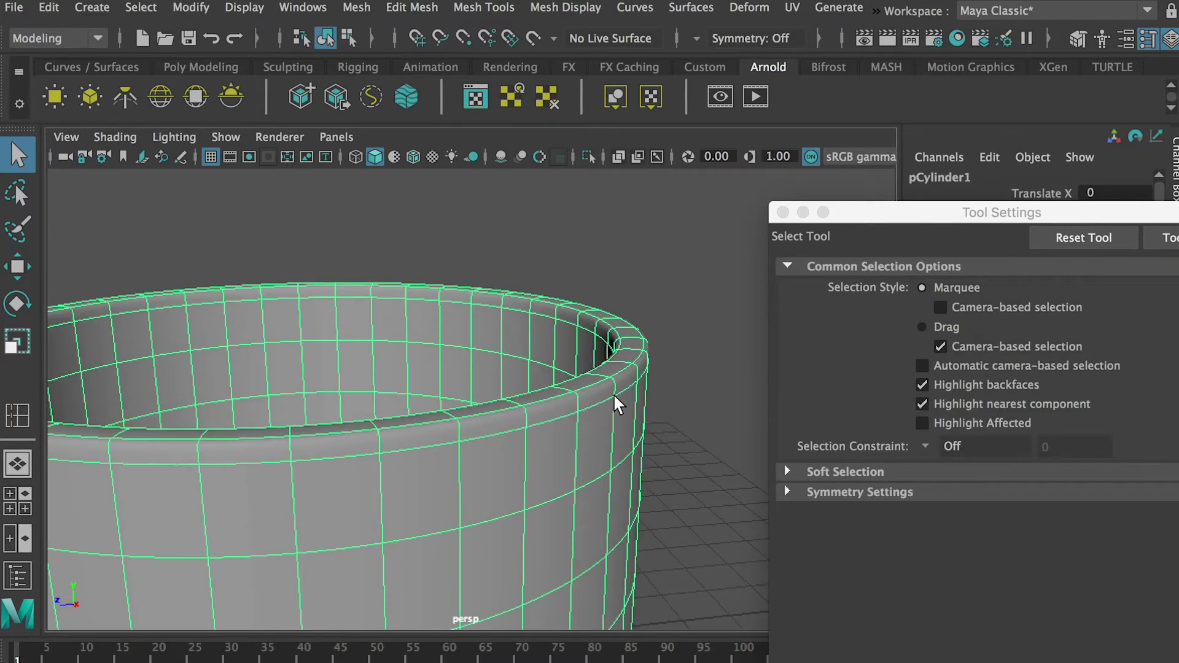
left_click_drag(614, 396, 625, 399, "alt")
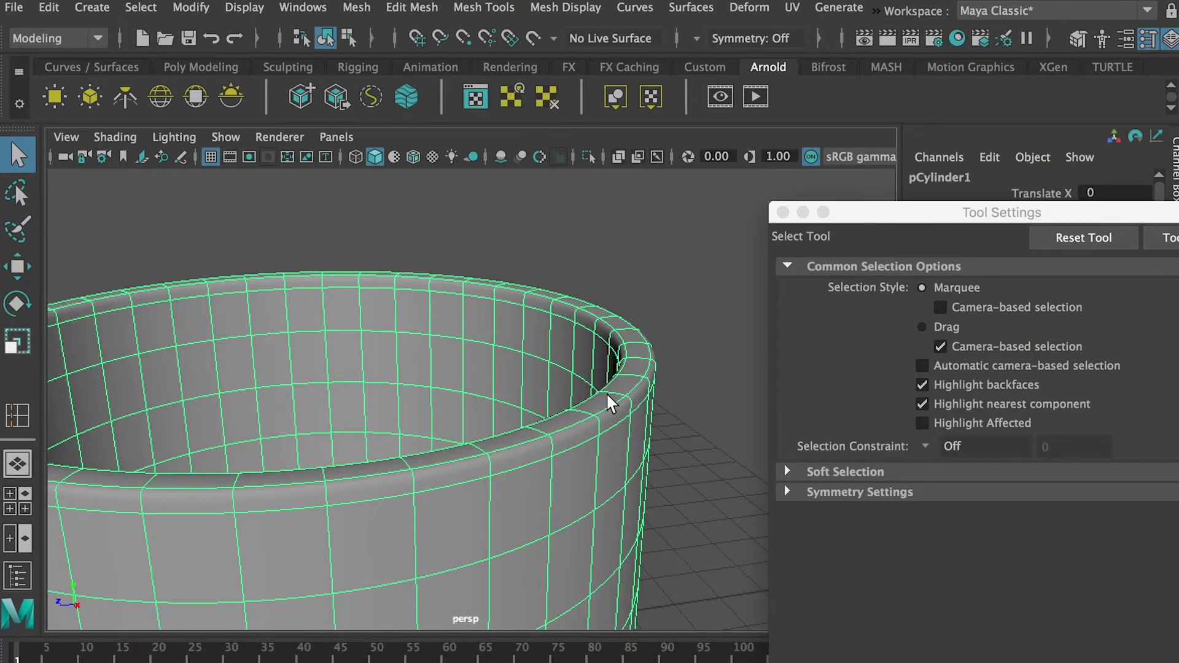
- Return to the unsmoothed display and insert an edge loop on the outer wall just above the base edge
left_click_drag(639, 397, 473, 453, "alt")
right_click_drag(466, 316, 486, 429, "shift")
left_click_drag(502, 451, 505, 454)
left_click_drag(580, 345, 620, 414, "alt")
right_click_drag(620, 413, 440, 356, "alt")
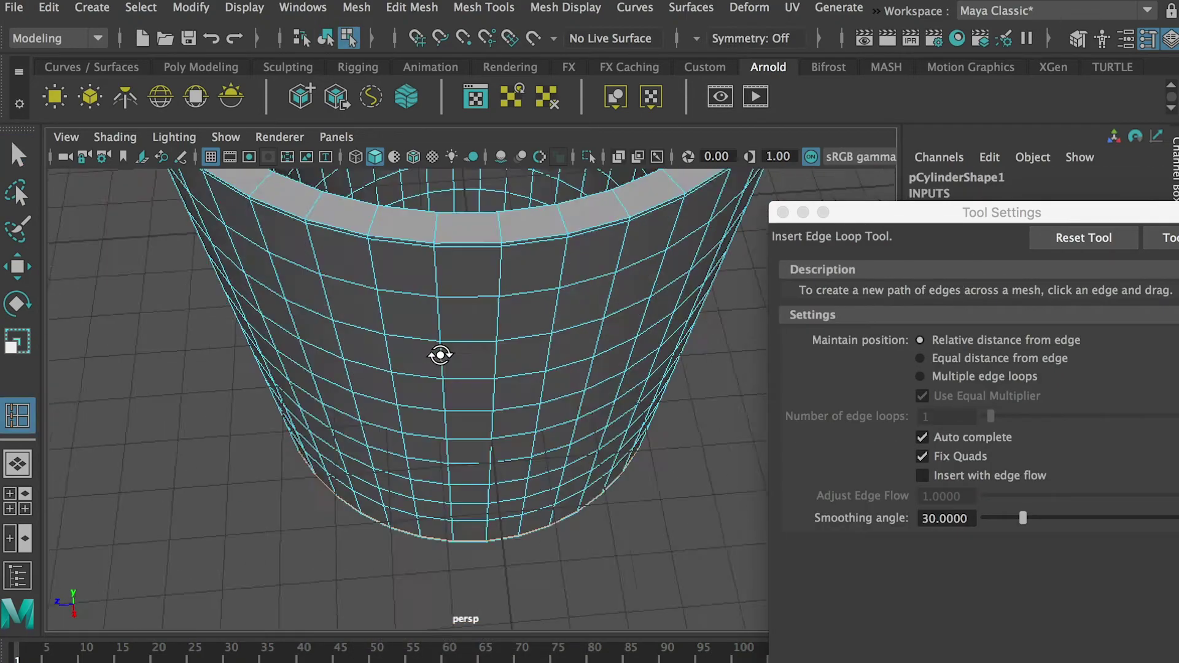
left_click_drag(439, 355, 442, 369, "alt")
- Insert an edge loop on the inner wall just above the cup's floor
middle_click_drag(428, 320, 435, 471, "alt")
right_click_drag(436, 471, 634, 430, "alt")
middle_click_drag(464, 264, 439, 305, "alt")
left_click_drag(440, 305, 443, 265, "alt")
left_click_drag(415, 318, 414, 317)
right_click_drag(595, 337, 407, 297, "alt")
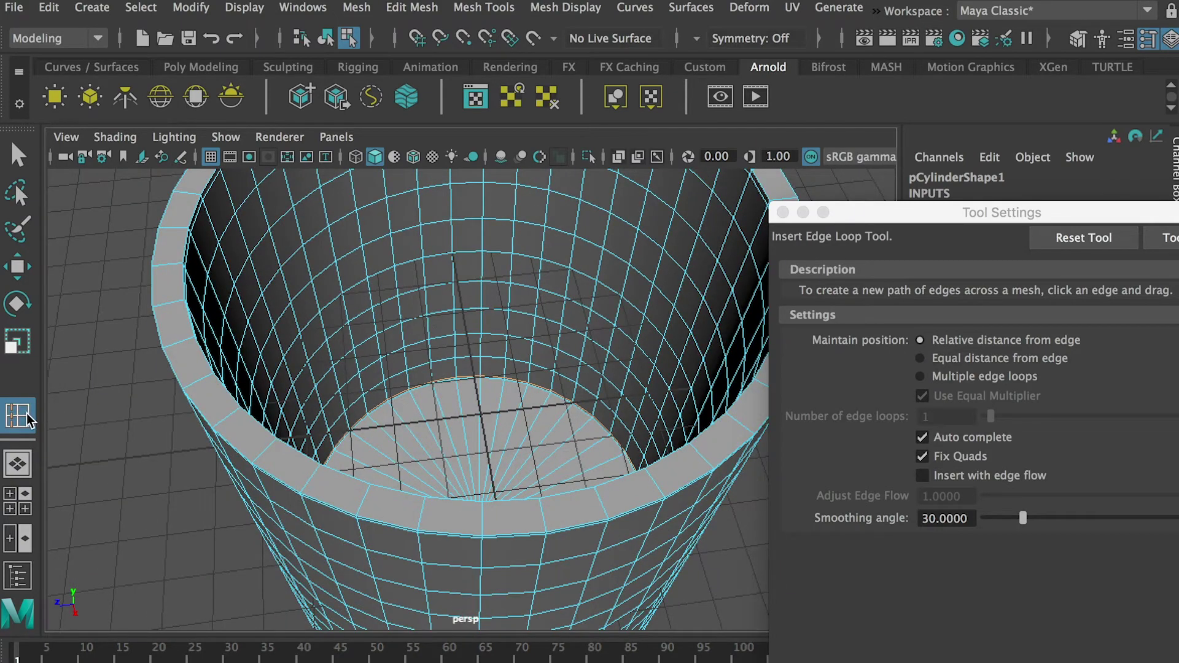
- Return the cylinder to object mode, preview it smoothed, and examine the rim, inner walls and floor
key("q")
key("f")
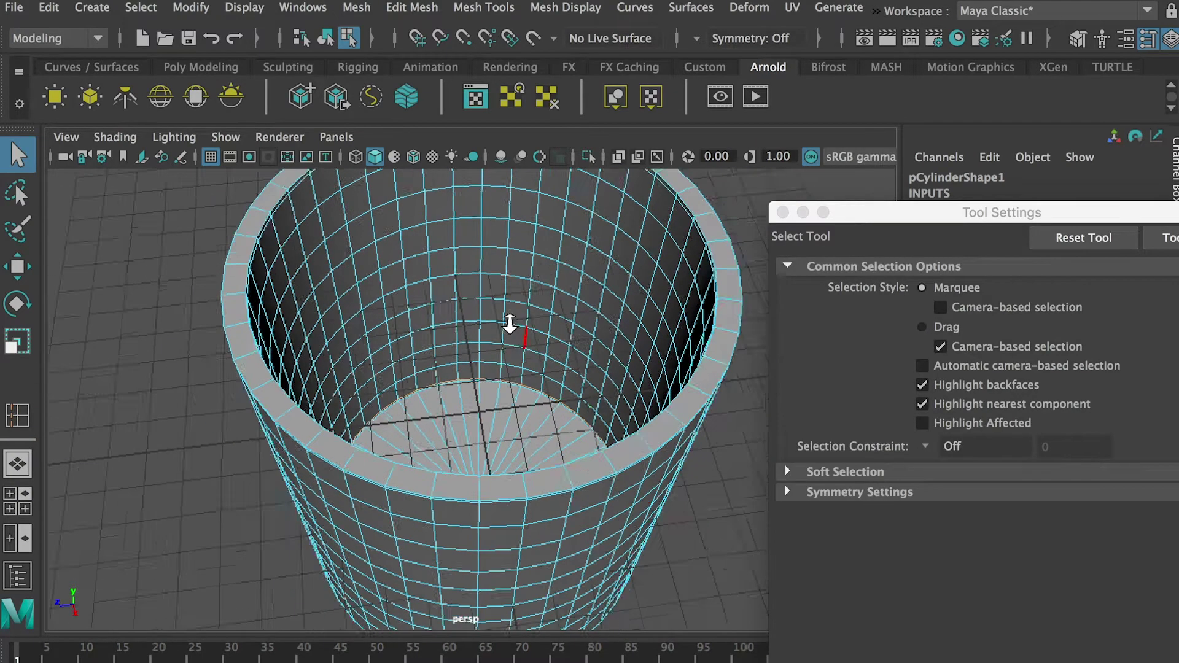
right_click_drag(499, 240, 598, 242)
middle_click_drag(637, 237, 582, 334, "alt")
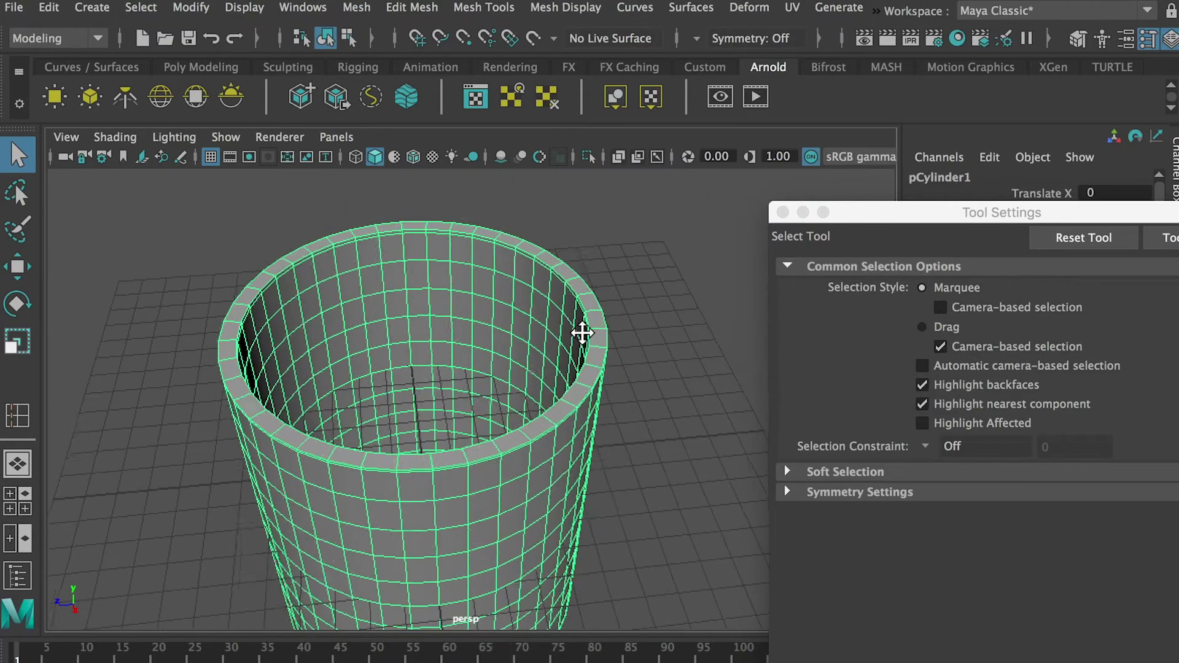
left_click_drag(581, 334, 585, 310, "alt")
key("3")
left_click(667, 307)
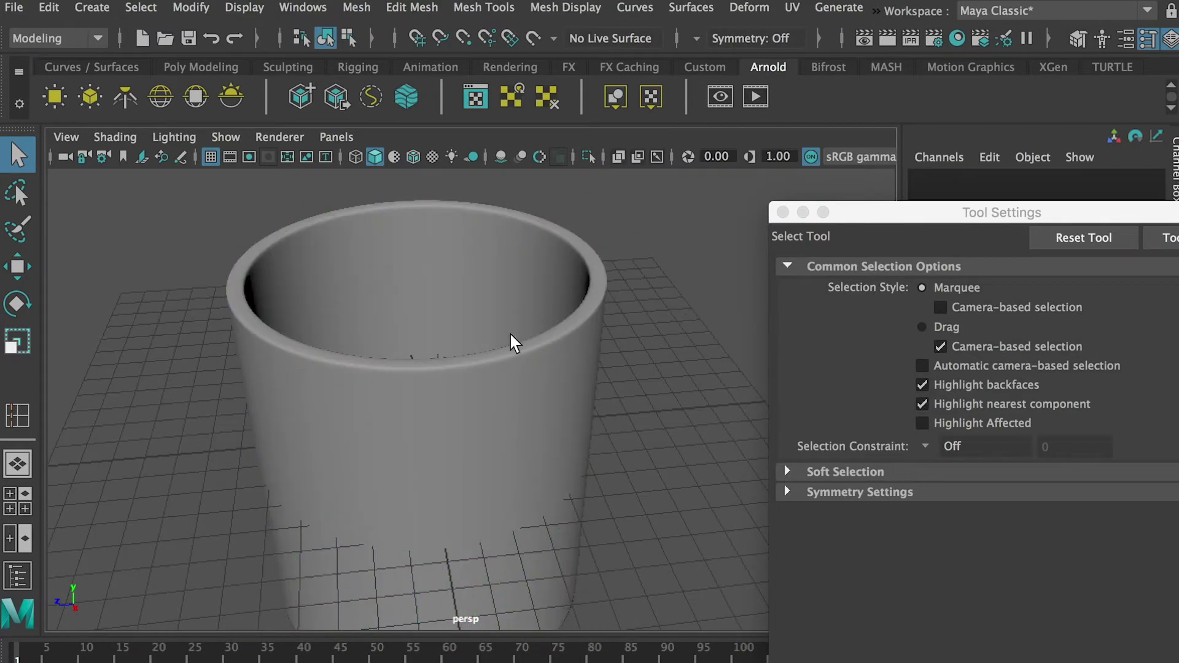
left_click_drag(510, 340, 449, 369, "alt")
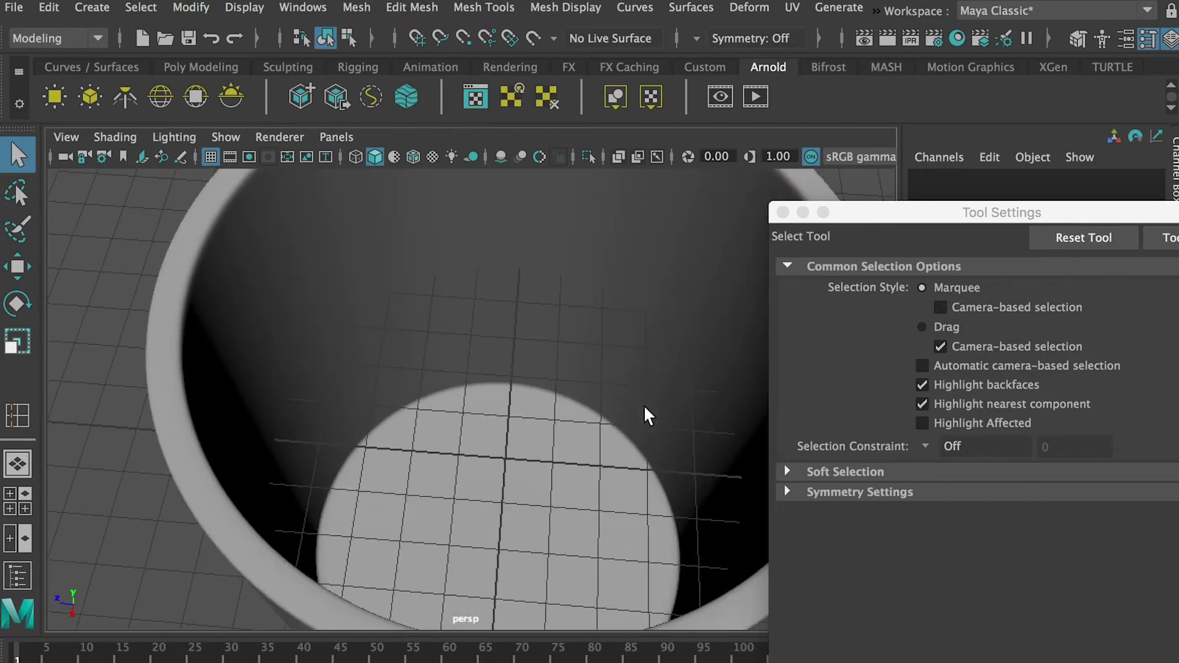
left_click_drag(644, 408, 376, 275, "alt")
- Restore the cylinder's unsmoothed display and move the Tool Settings window clear of the viewport
left_click(437, 271)
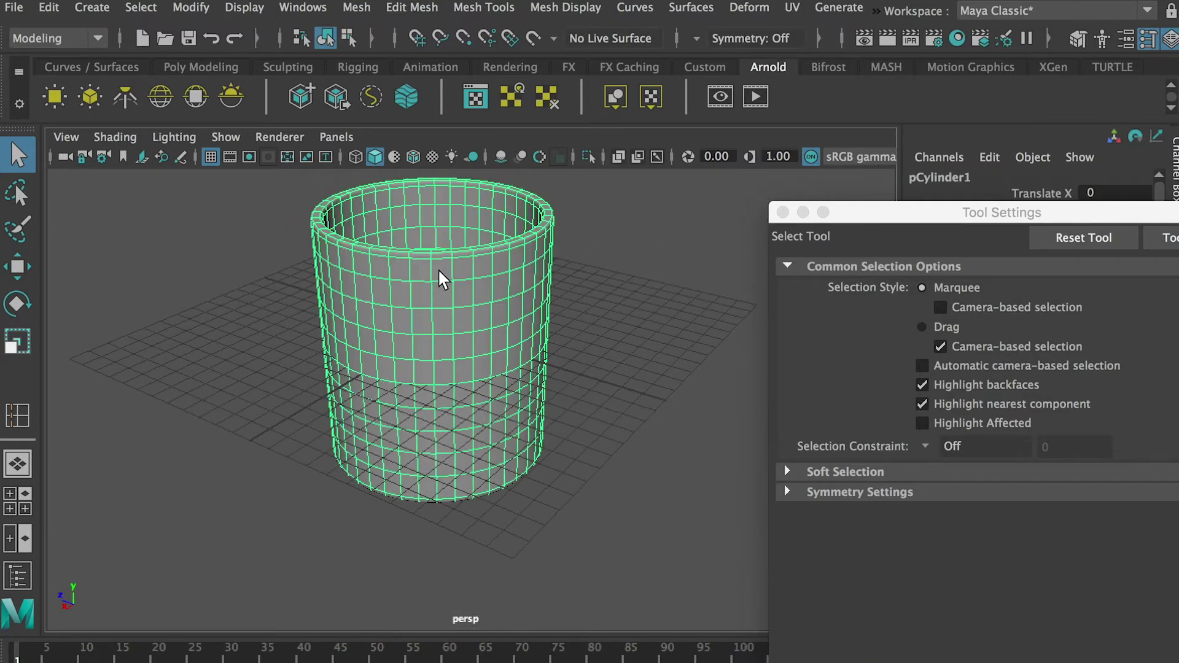
left_click(599, 247)
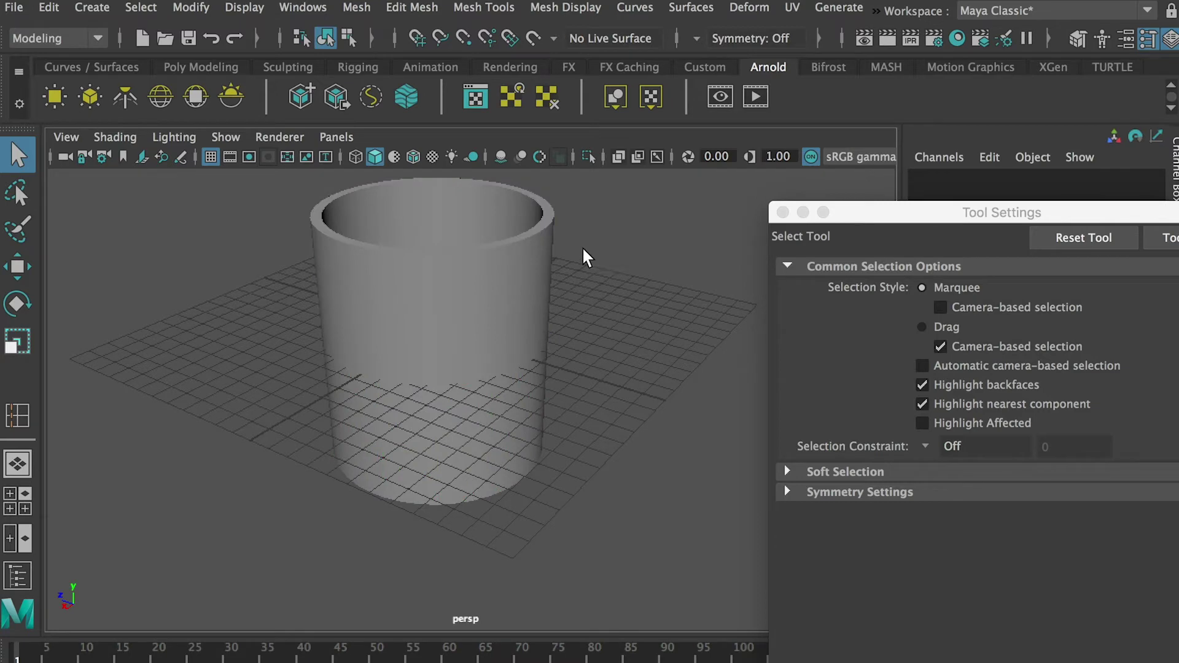
left_click_drag(578, 268, 570, 245, "alt")
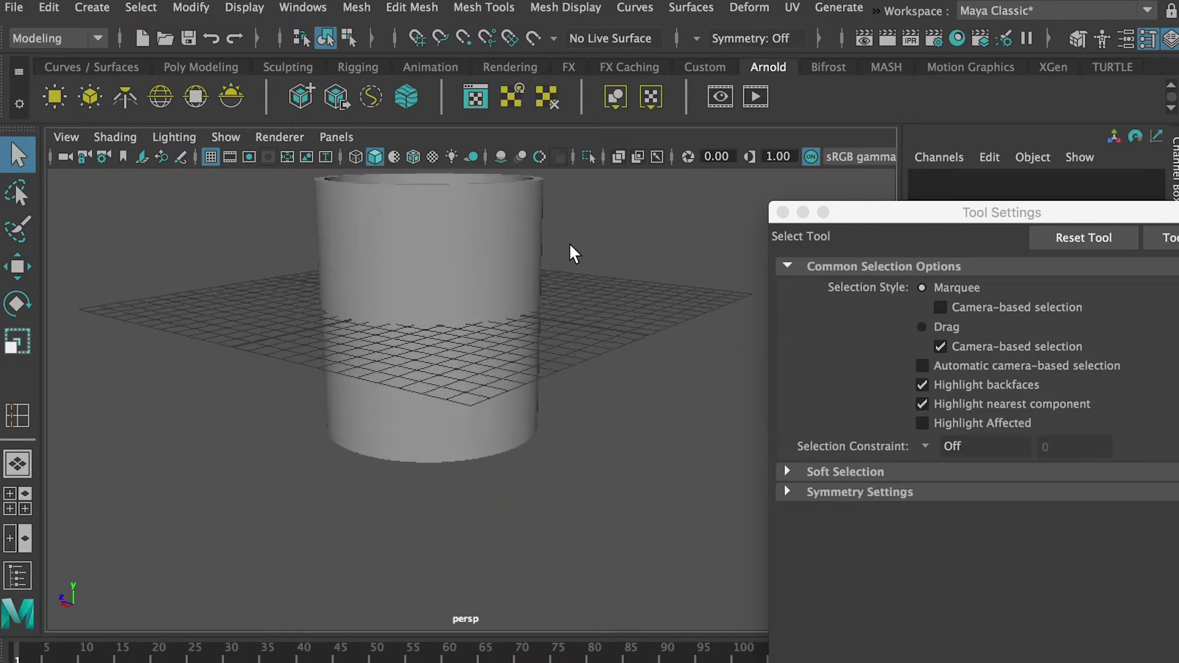
middle_click_drag(545, 228, 537, 301, "alt")
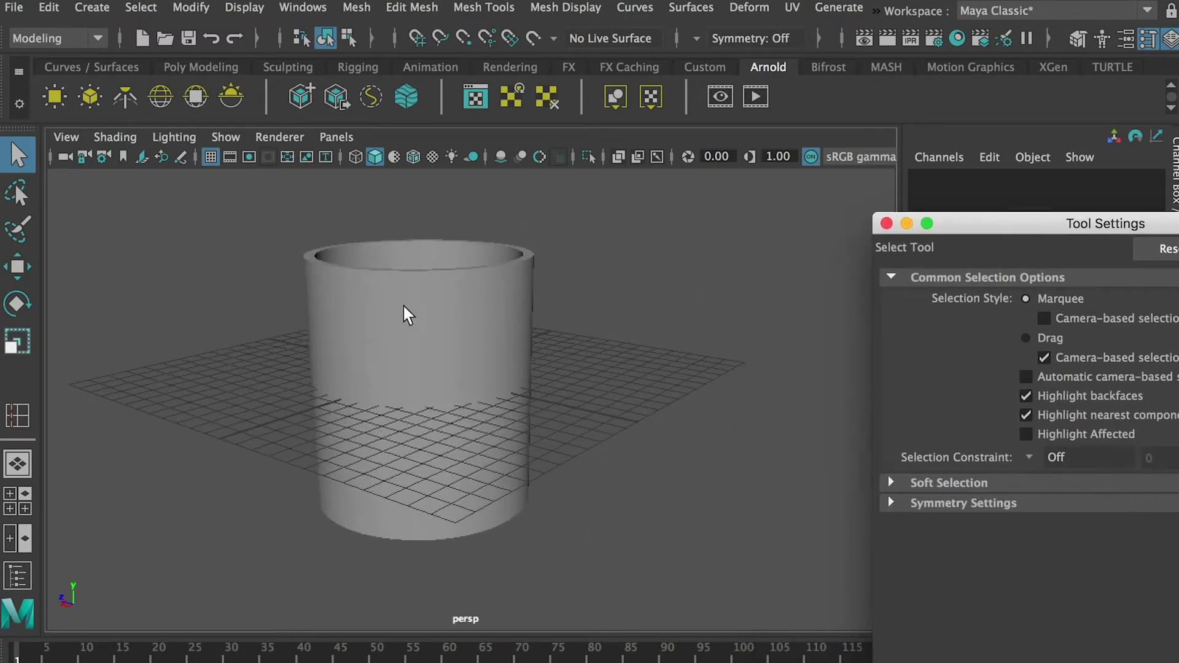
left_click(403, 305)
left_click_drag(540, 300, 395, 305, "alt")
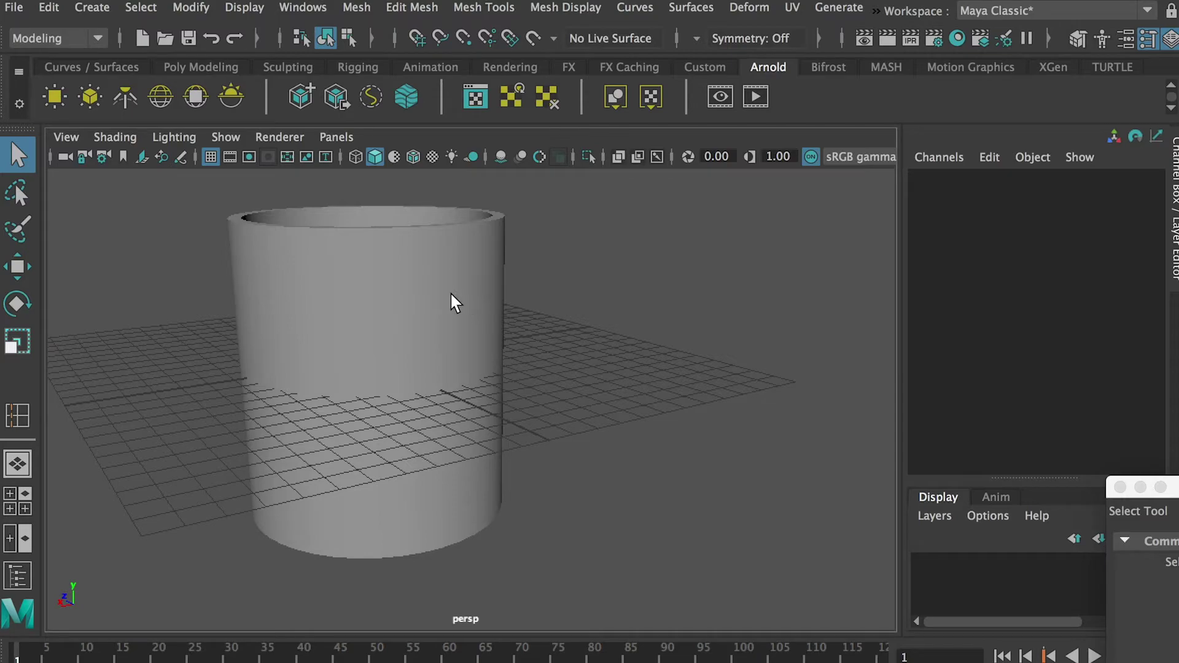
- Switch the cylinder to face mode and select two adjacent faces in the second full row below the rim
left_click(452, 294)
left_click_drag(426, 364, 399, 374, "alt")
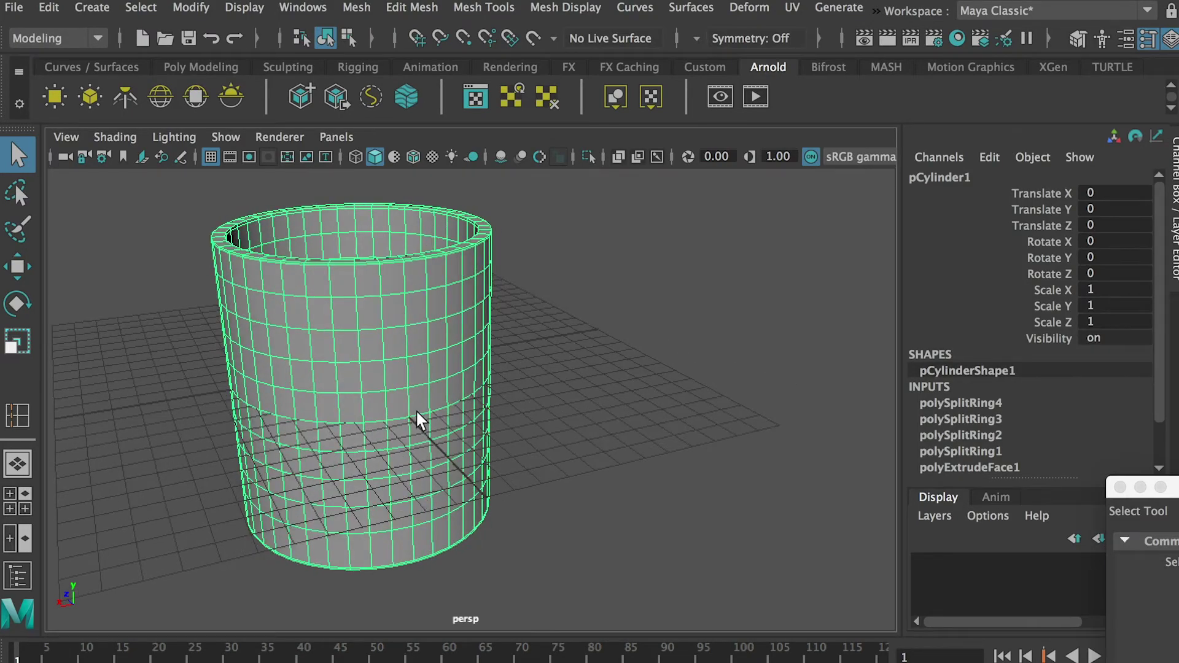
scroll(416, 410, "up", 3)
left_click_drag(416, 409, 466, 389, "alt")
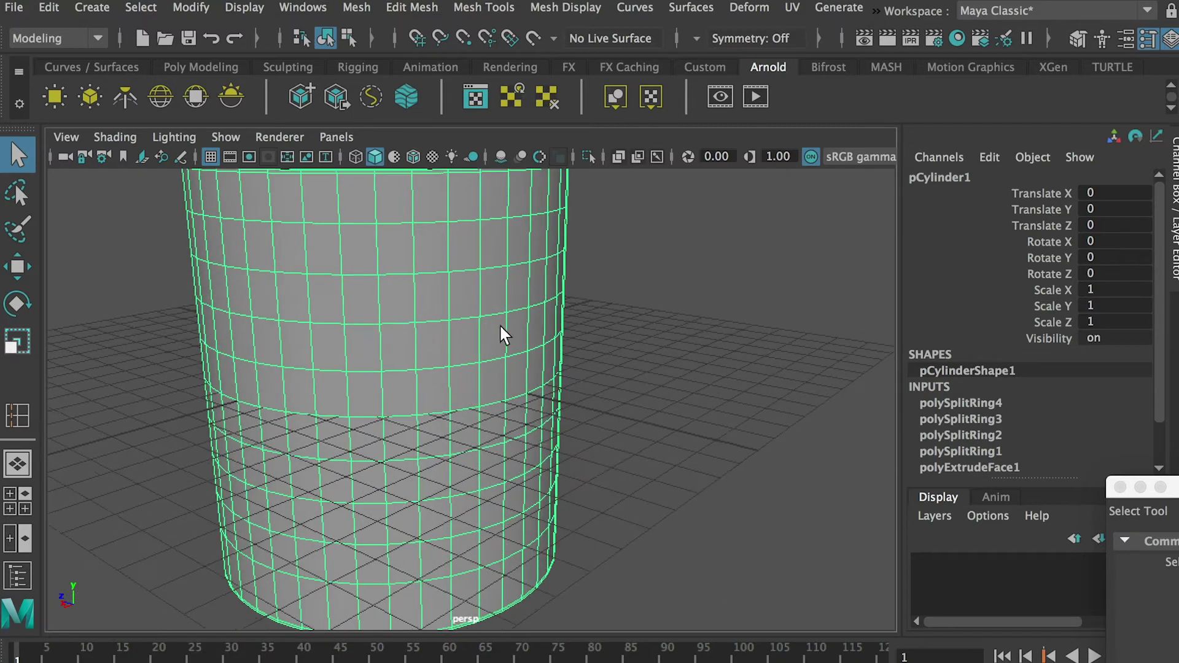
scroll(376, 263, "down", 3)
right_click_drag(376, 262, 374, 313)
left_click(367, 260)
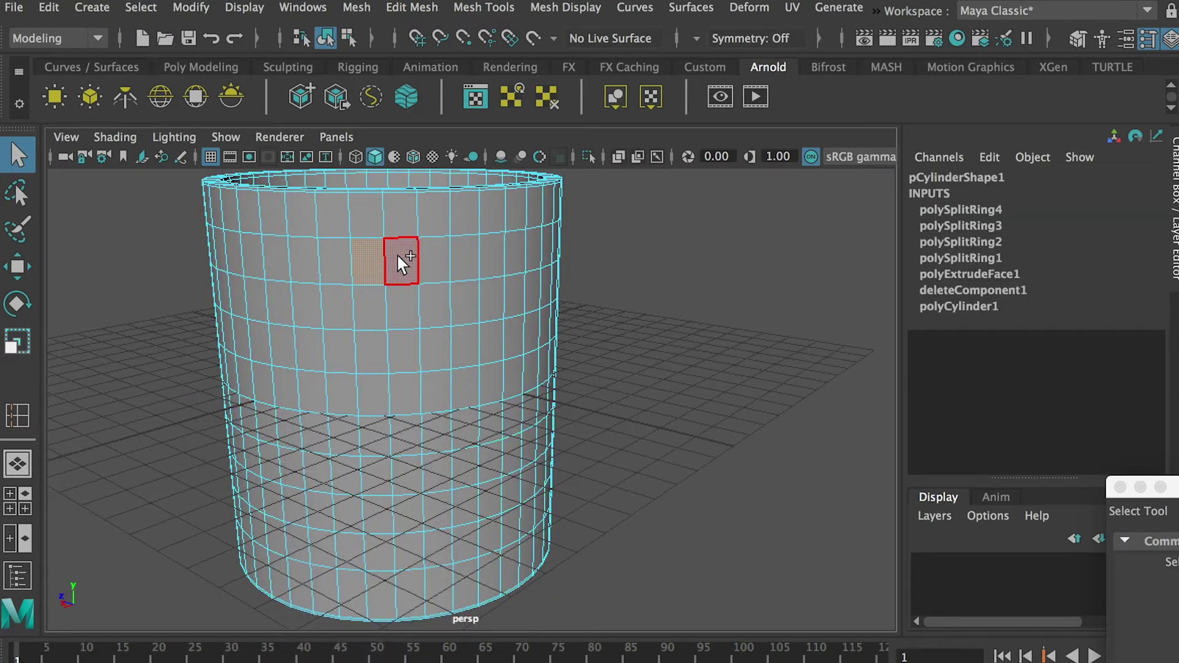
left_click(399, 259, "shift")
- Try deleting the two selected side faces, and undo the deletion
key("Delete")
key("ctrl+z")
left_click_drag(466, 334, 363, 410, "alt")
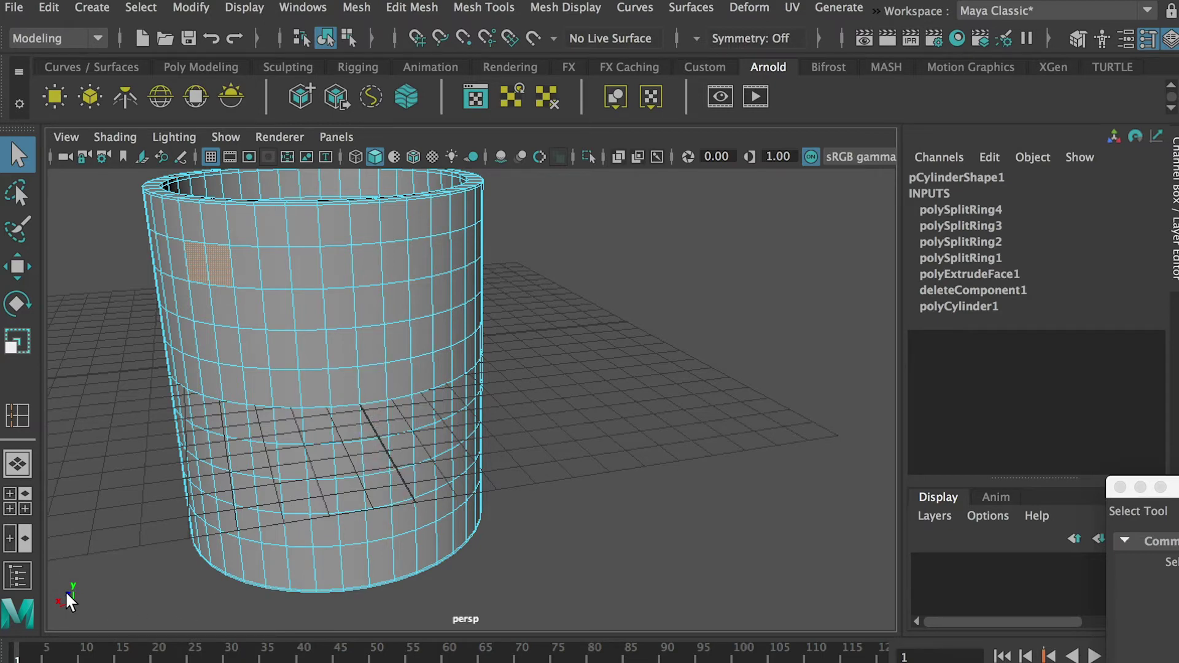
left_click_drag(366, 445, 189, 365, "alt")
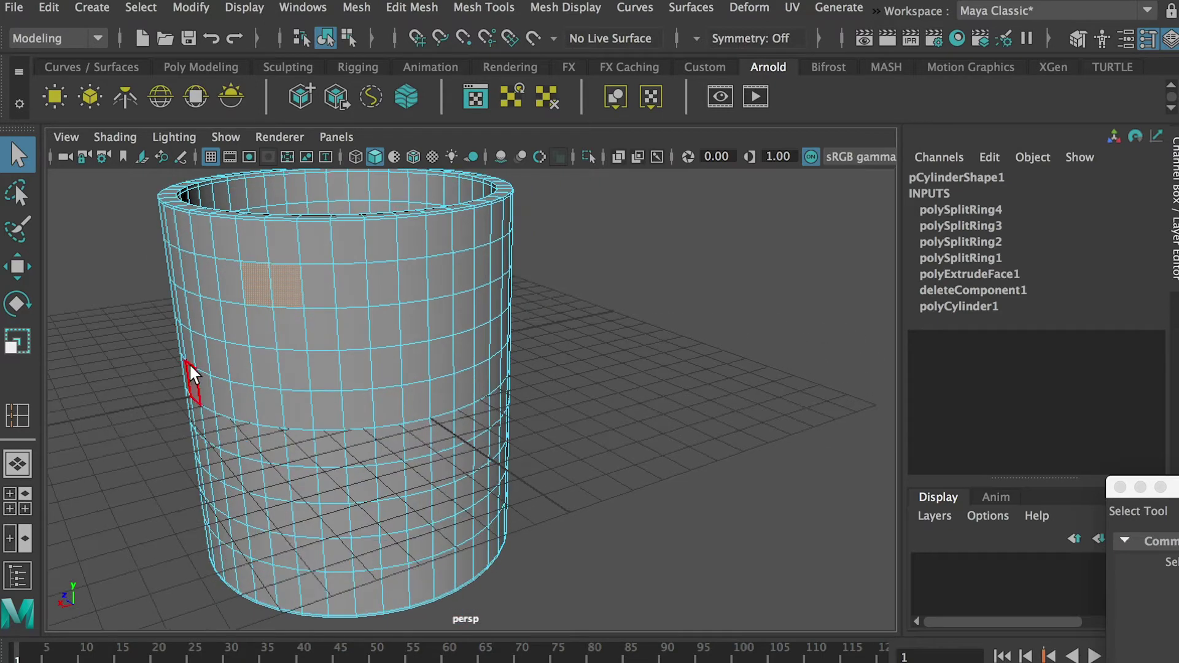
left_click_drag(118, 405, 295, 390, "alt")
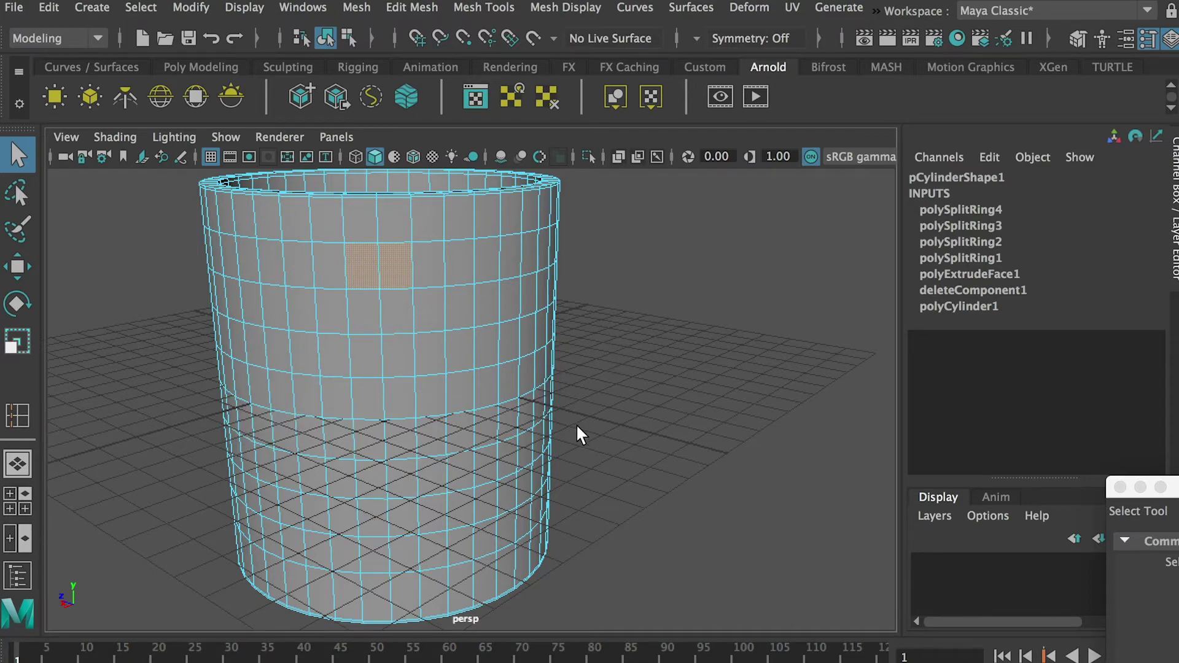
left_click_drag(489, 326, 356, 381, "alt")
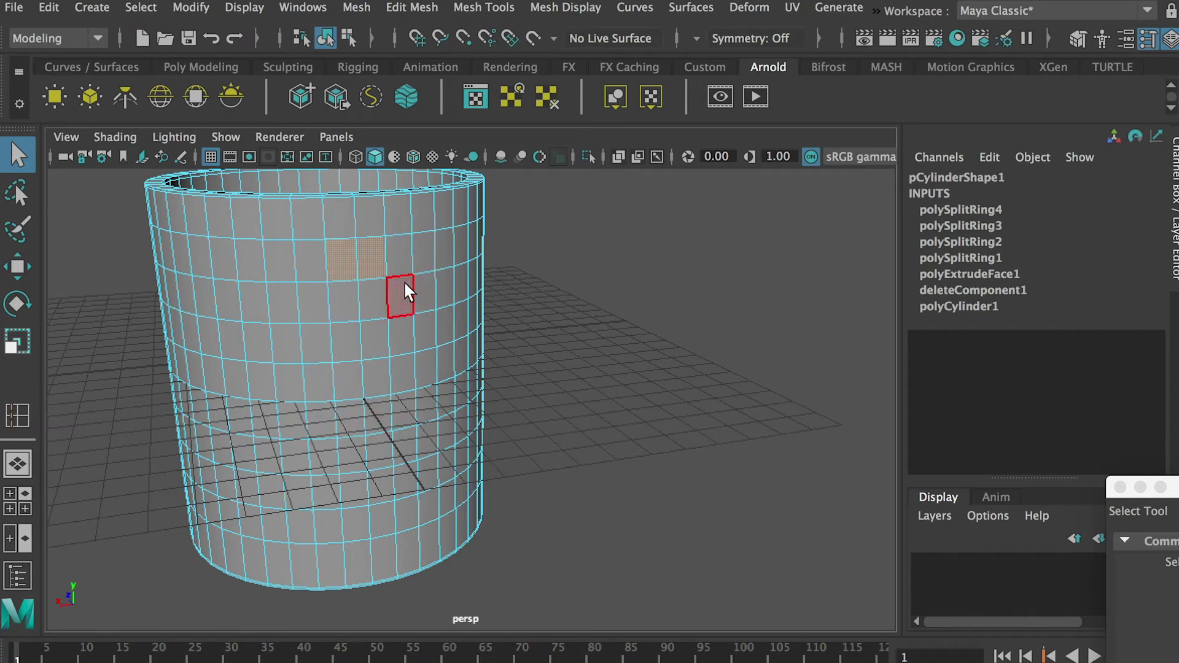
- Add the two faces directly below, near the cup's base, to the selection and delete all four side faces
left_click_drag(420, 383, 432, 460, "alt")
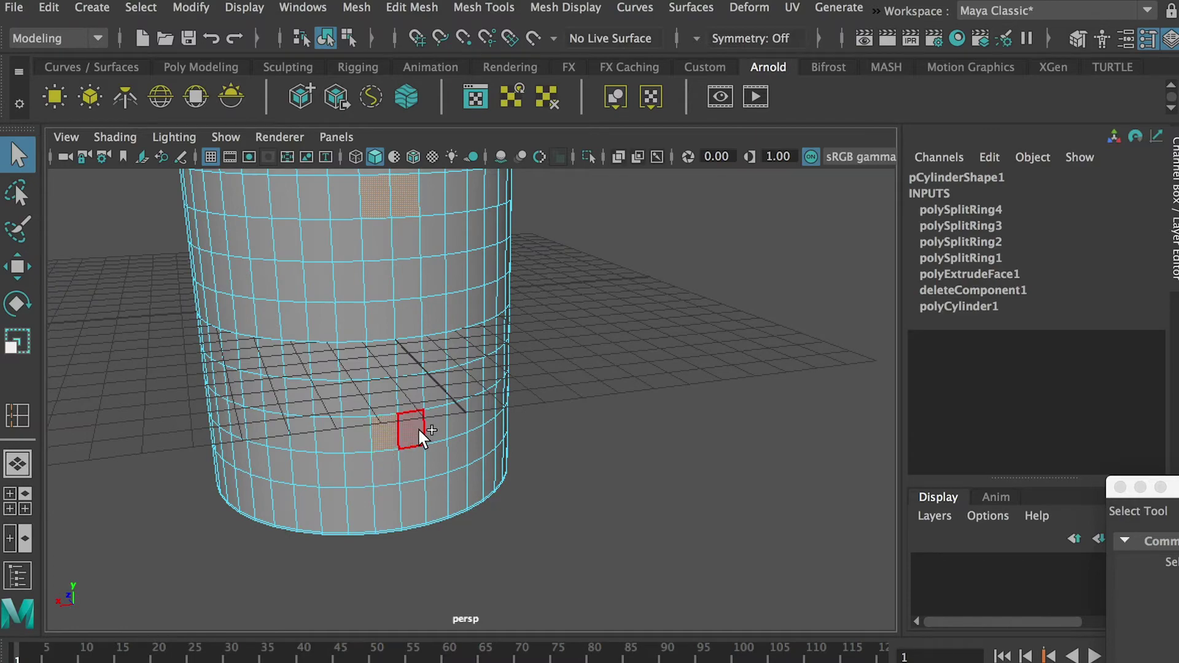
left_click_drag(418, 428, 506, 348, "alt")
key("Delete")
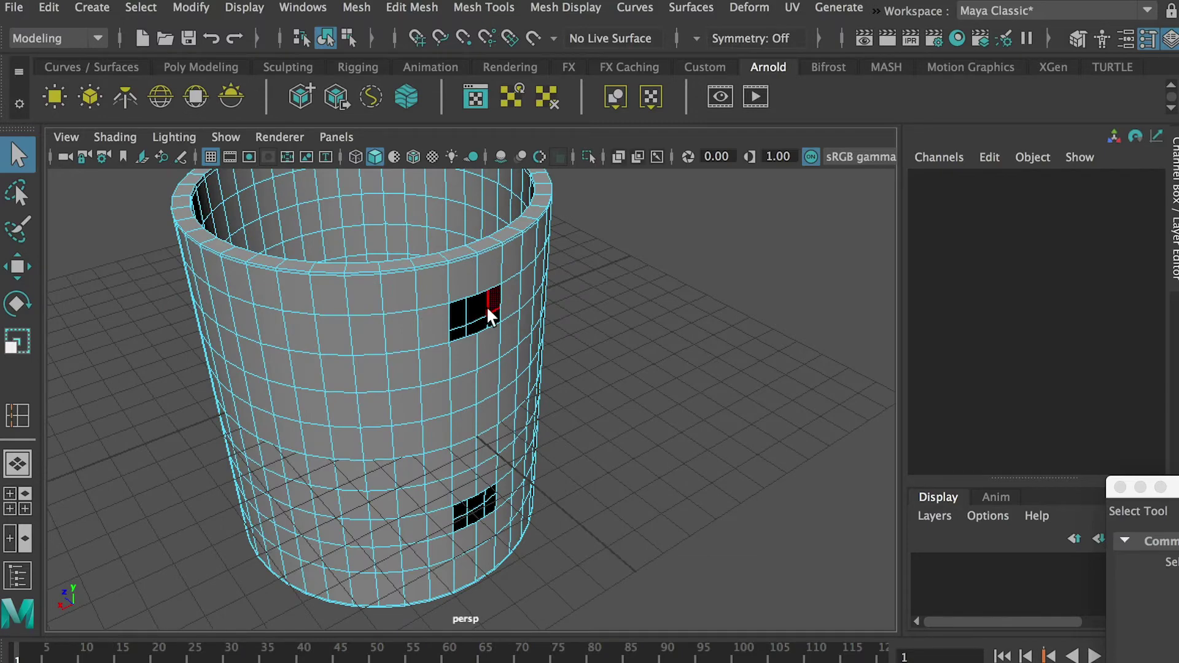
- Examine the upper and lower handle openings in the cup wall from several angles, including their edges and the inner wall
left_click_drag(486, 306, 452, 293, "alt")
right_click_drag(452, 293, 450, 318, "alt")
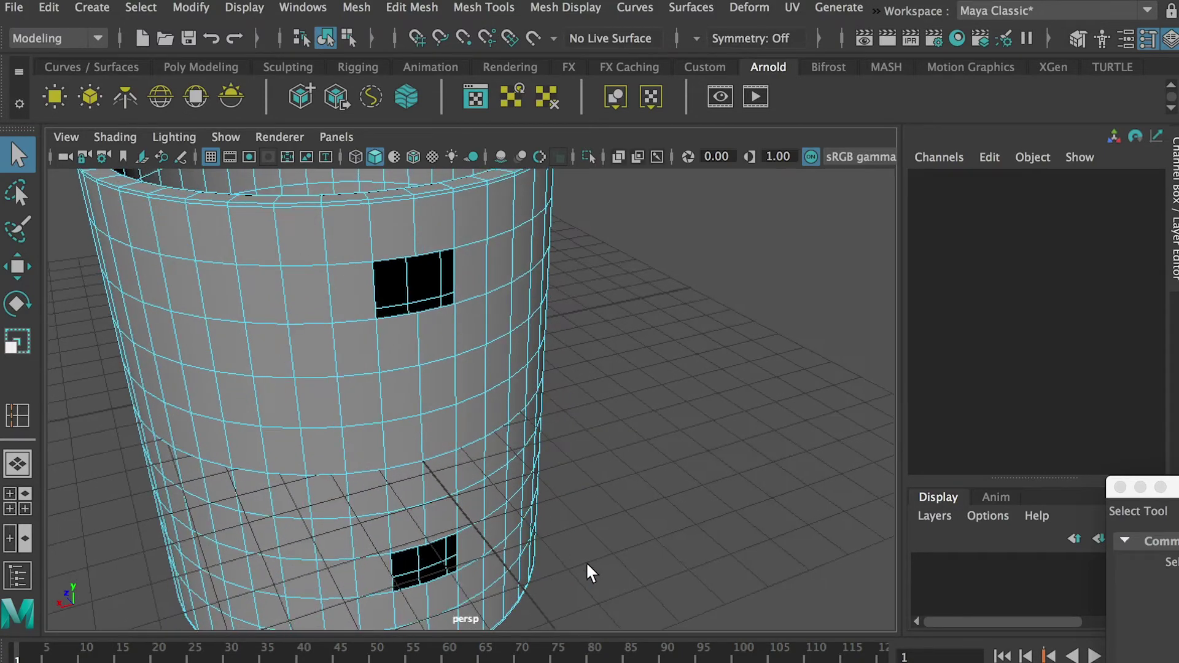
scroll(585, 561, "down", 5)
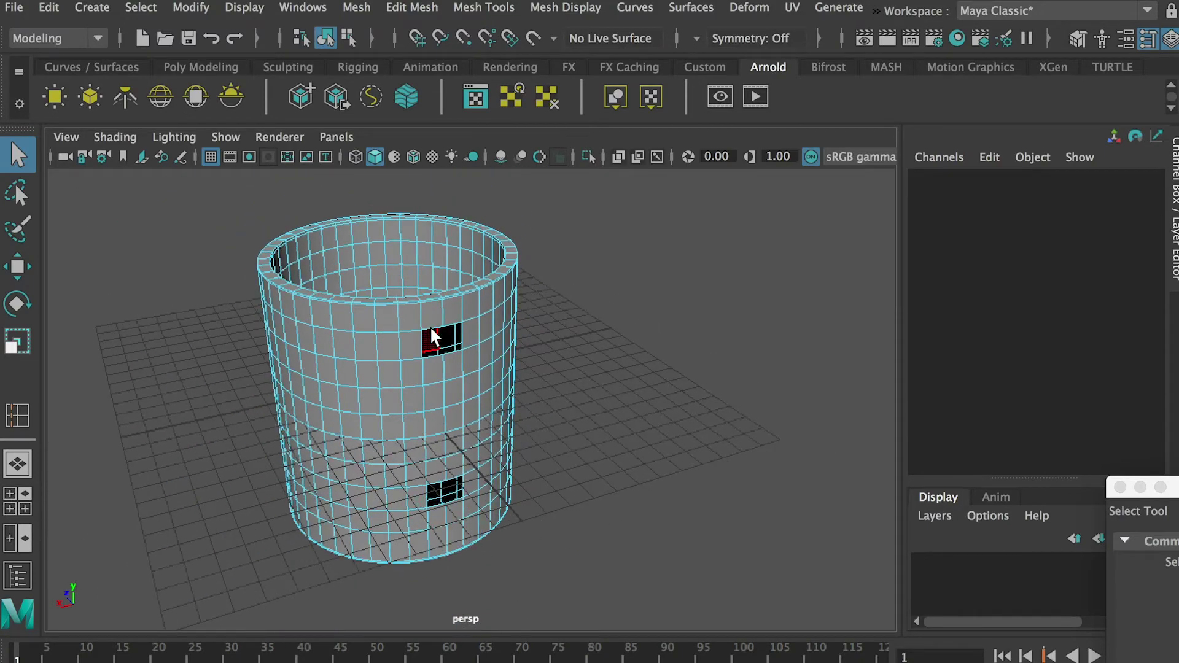
right_click_drag(403, 317, 474, 332, "alt")
middle_click_drag(474, 331, 484, 410, "alt")
left_click_drag(484, 410, 467, 376, "alt")
middle_click_drag(467, 376, 435, 467, "alt")
left_click_drag(434, 468, 456, 393, "alt")
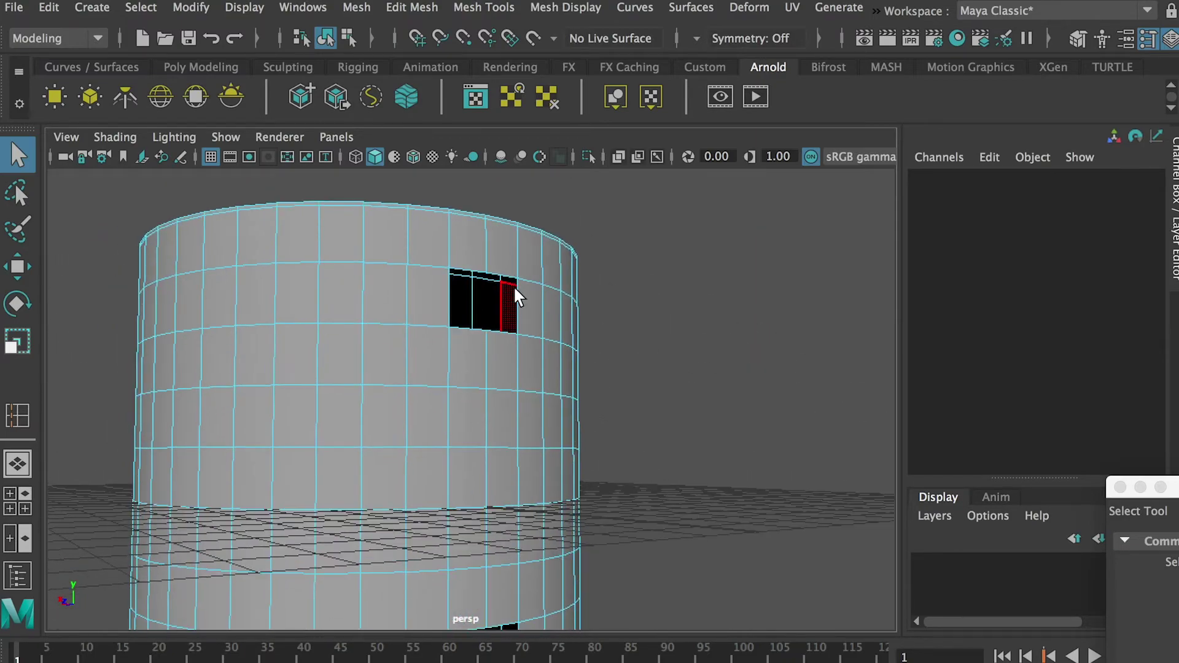
right_click(498, 258)
scroll(527, 305, "up", 2)
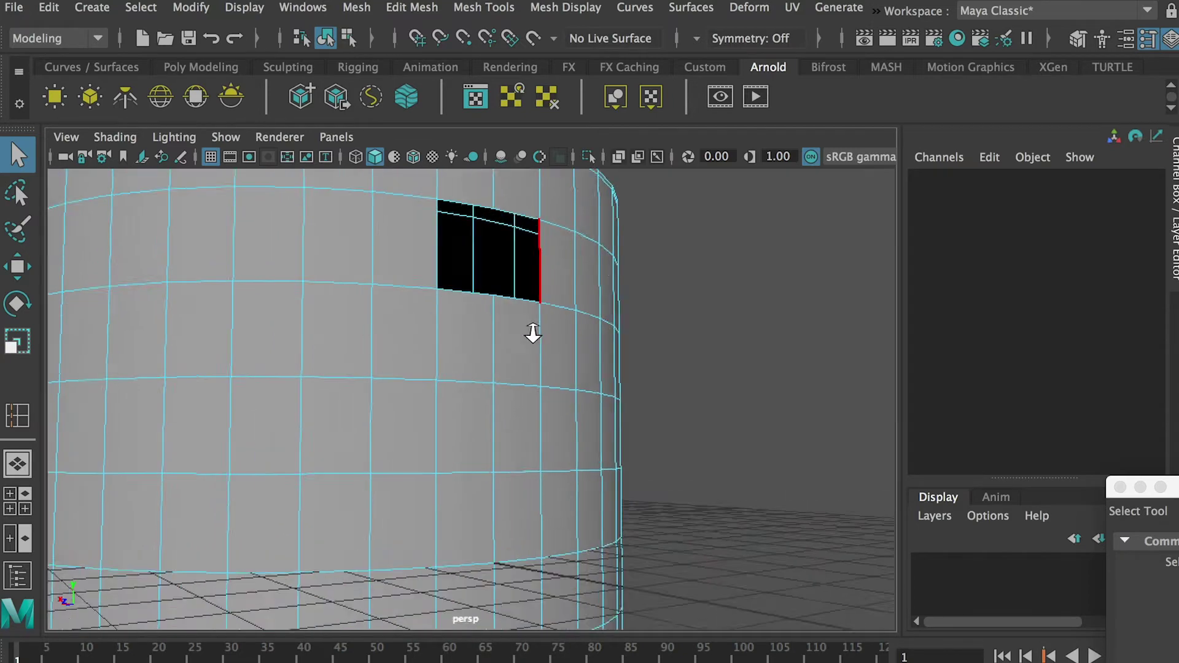
left_click_drag(532, 329, 506, 345, "alt")
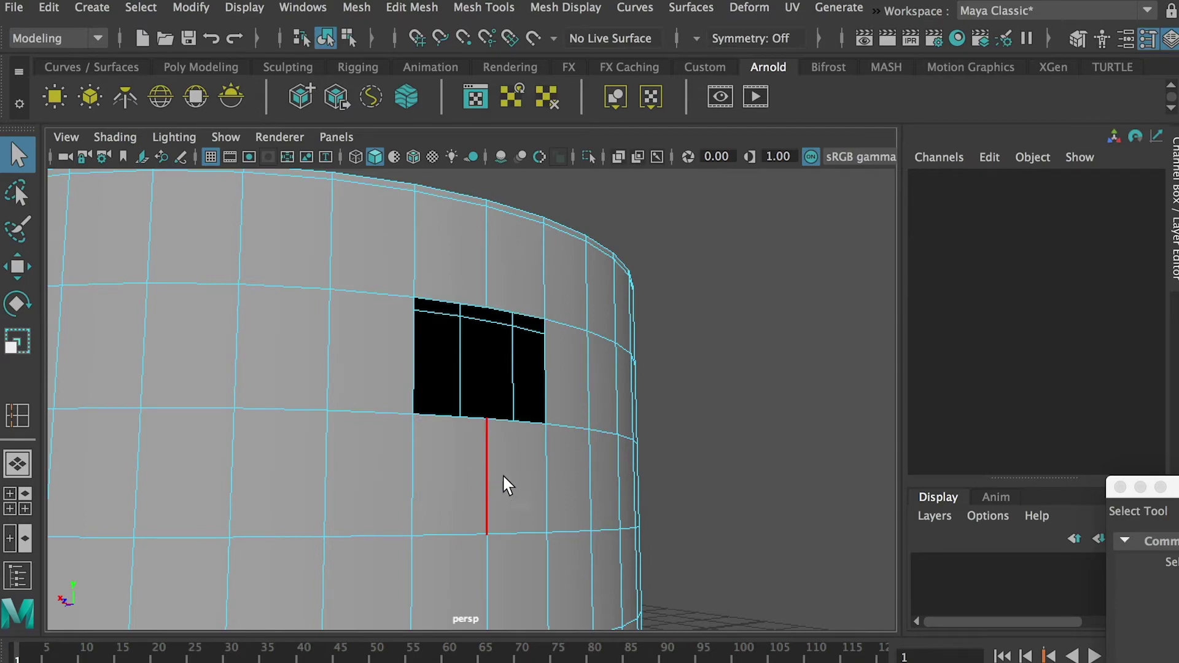
middle_click_drag(502, 474, 544, 316, "alt")
right_click_drag(545, 315, 591, 422, "alt")
middle_click_drag(592, 421, 529, 396, "alt")
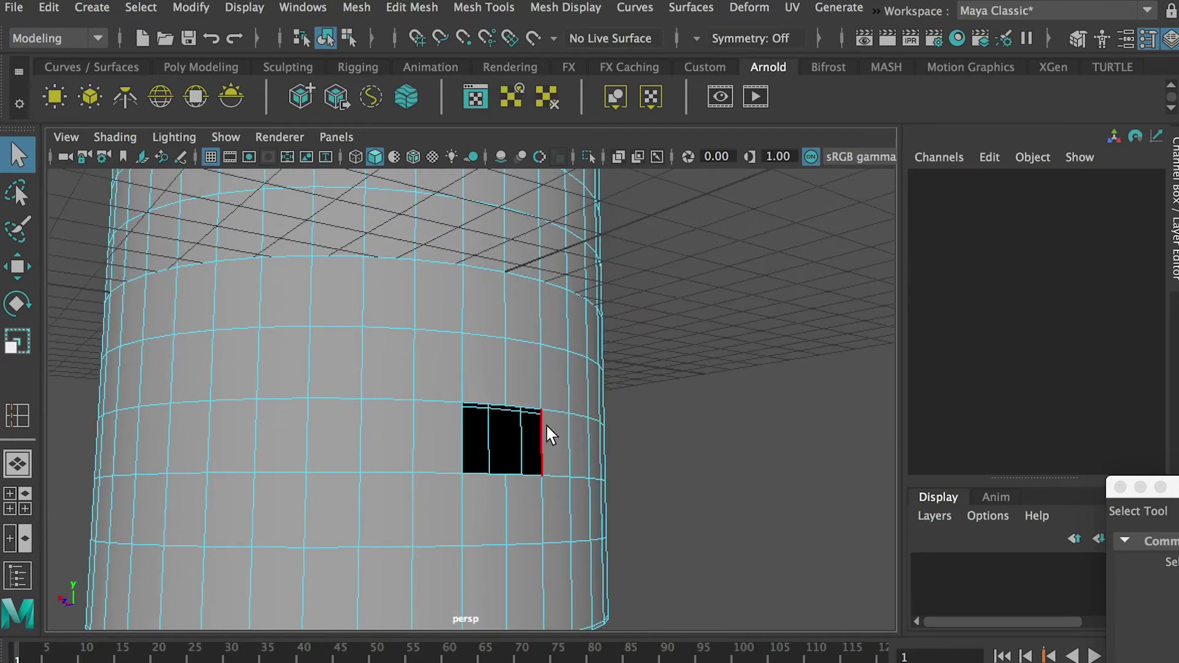
left_click_drag(530, 325, 550, 433, "alt")
right_click_drag(650, 449, 629, 452, "alt")
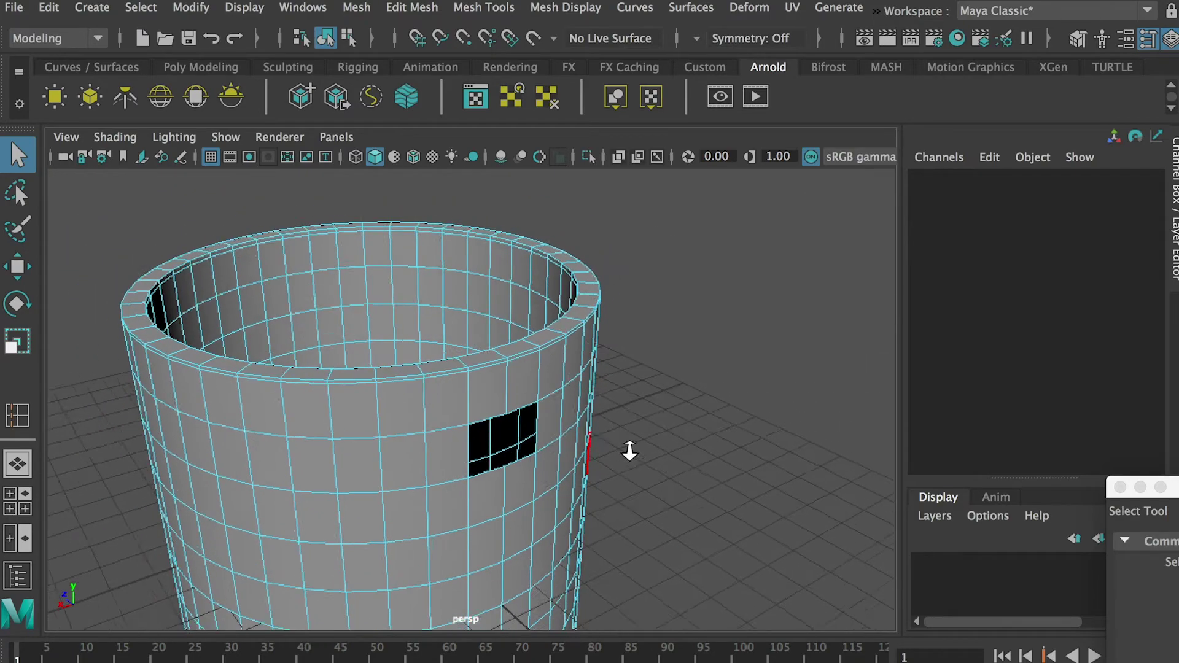
left_click_drag(629, 451, 556, 359, "alt")
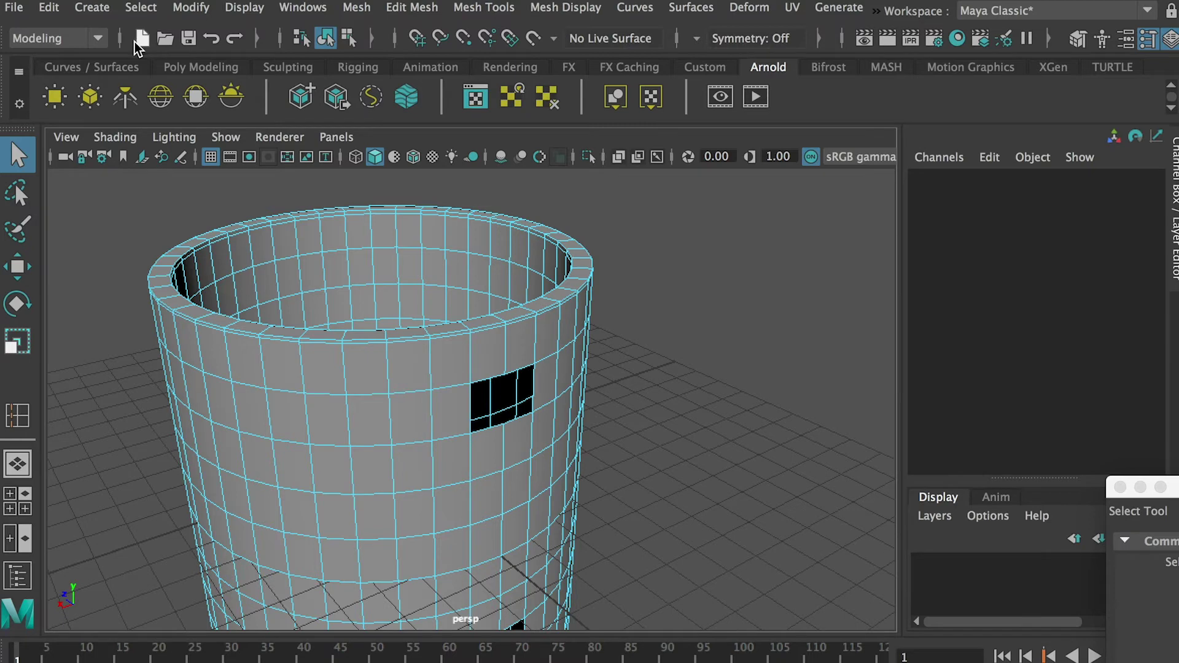
- Create a polygon torus and move it outside the cup beside the openings, to about -11.572 along Z
left_click(89, 8)
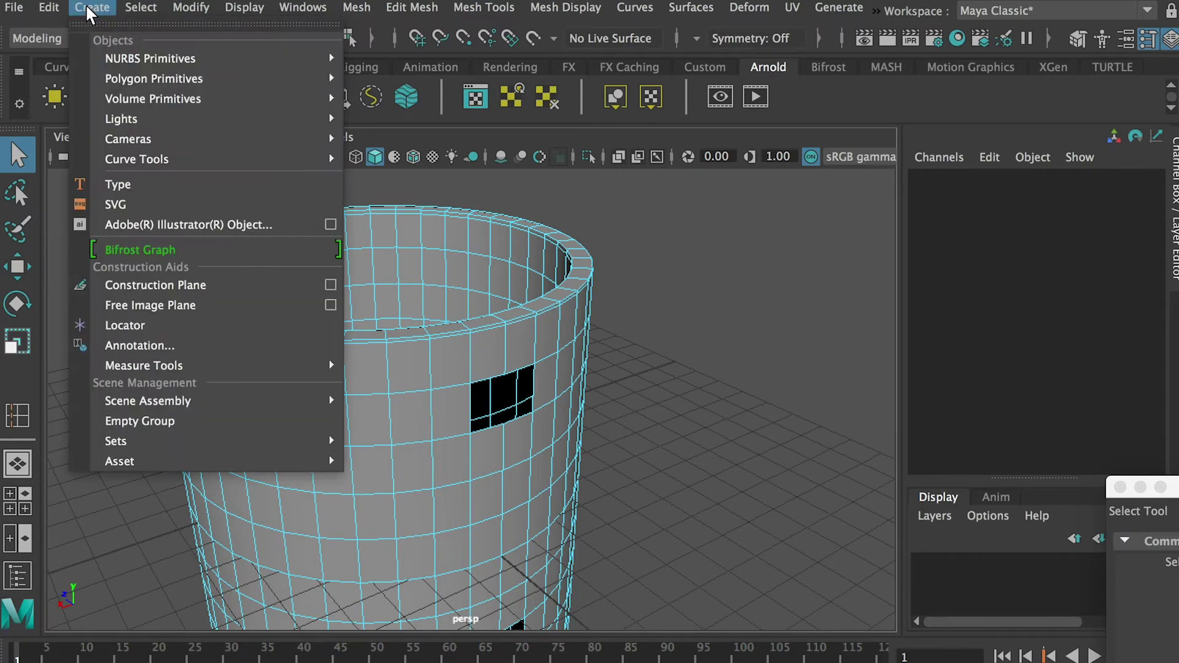
mouse_move(185, 78)
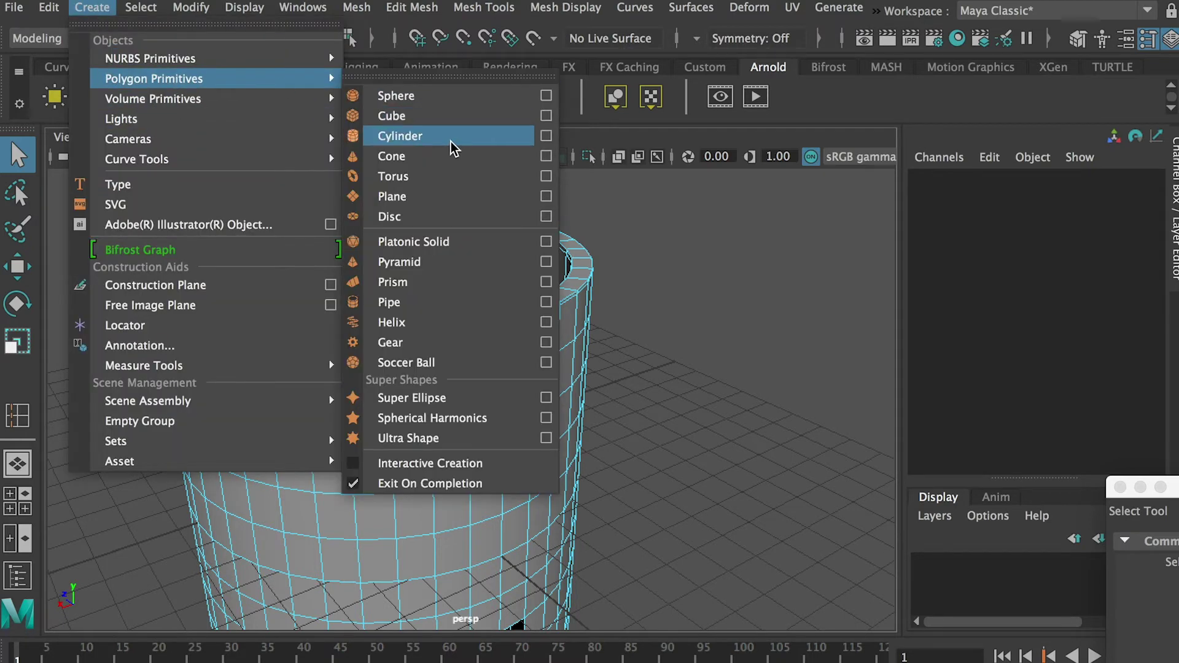
left_click(410, 178)
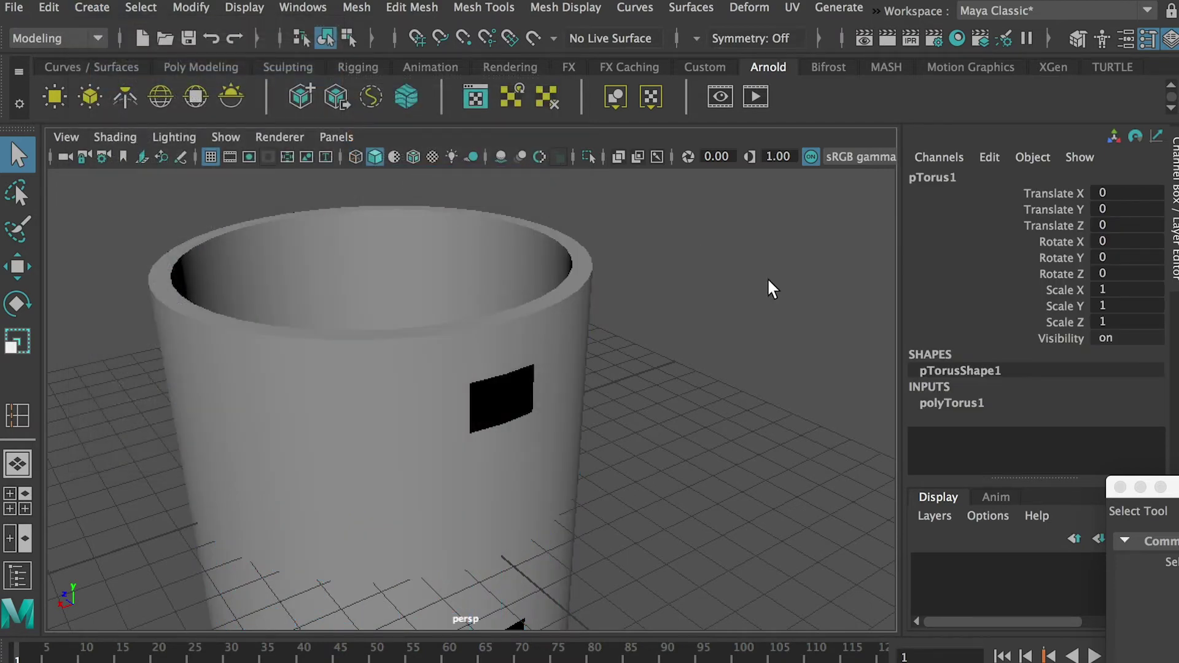
scroll(539, 350, "down", 5)
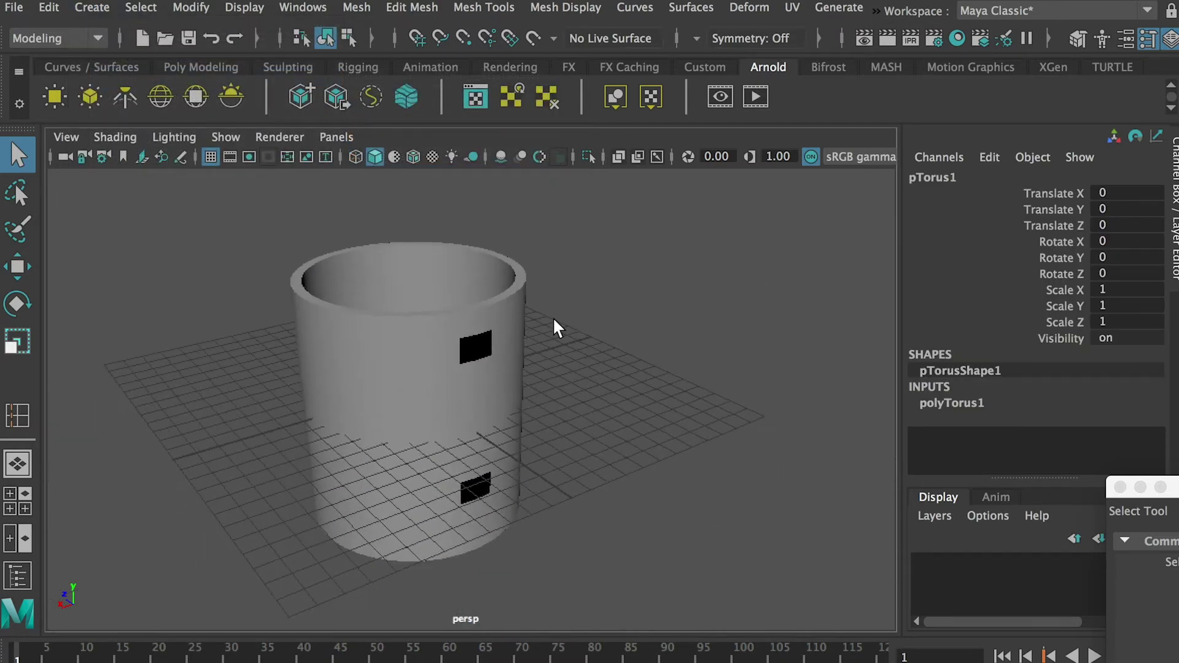
key("w")
left_click_drag(363, 357, 476, 447)
right_click_drag(477, 447, 909, 386, "alt")
- Set the torus's height subdivisions to 6 in its creation inputs
left_click(950, 404)
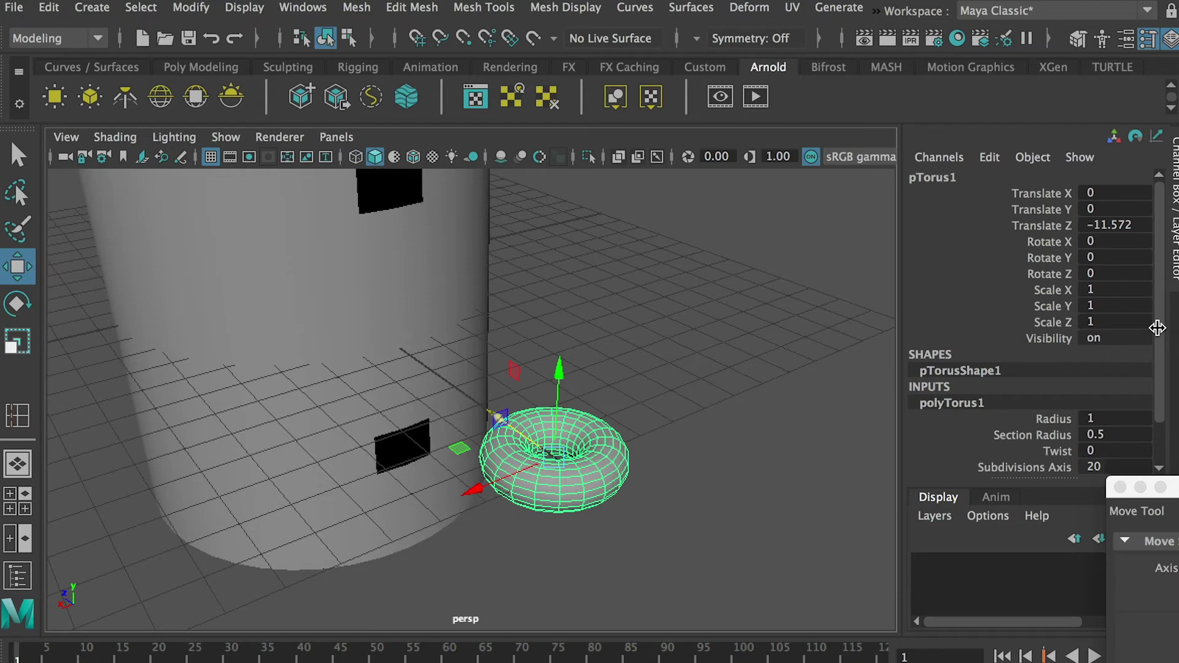
left_click_drag(1157, 328, 1163, 365)
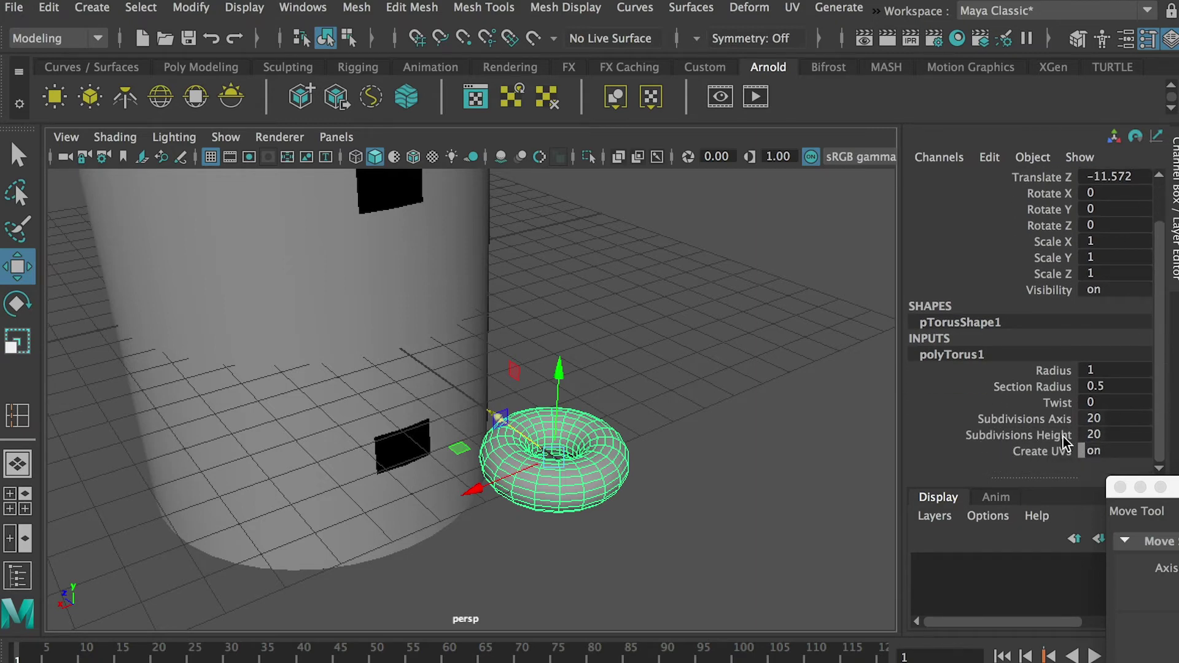
double_click(1105, 434)
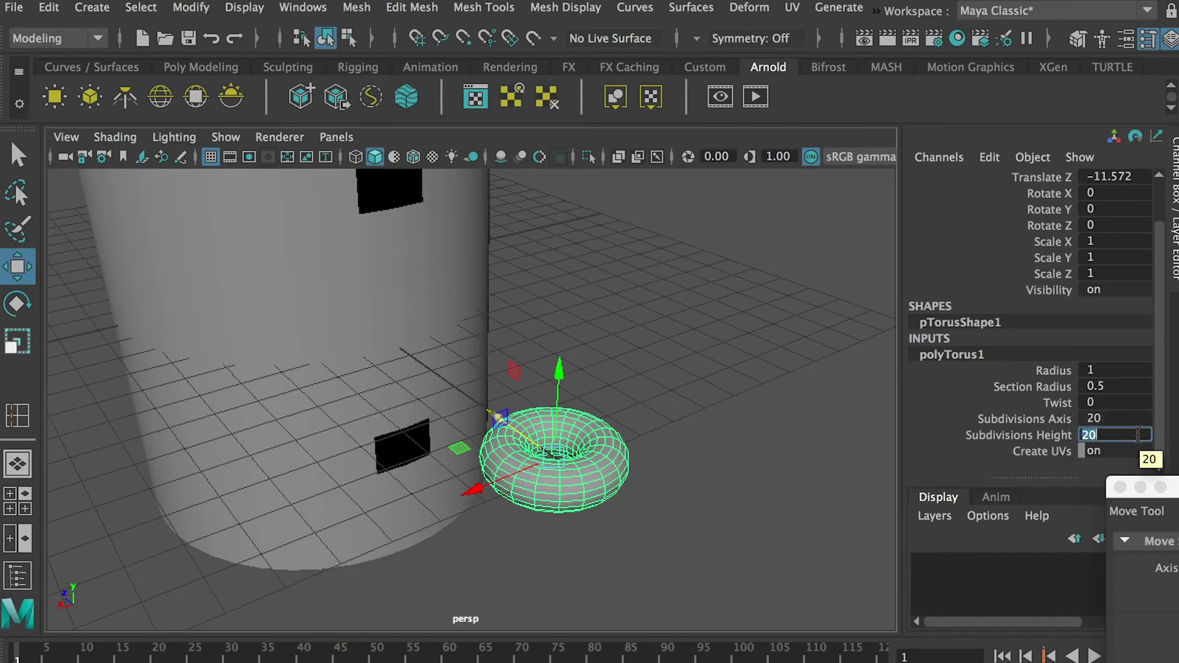
type("6")
key("Return")
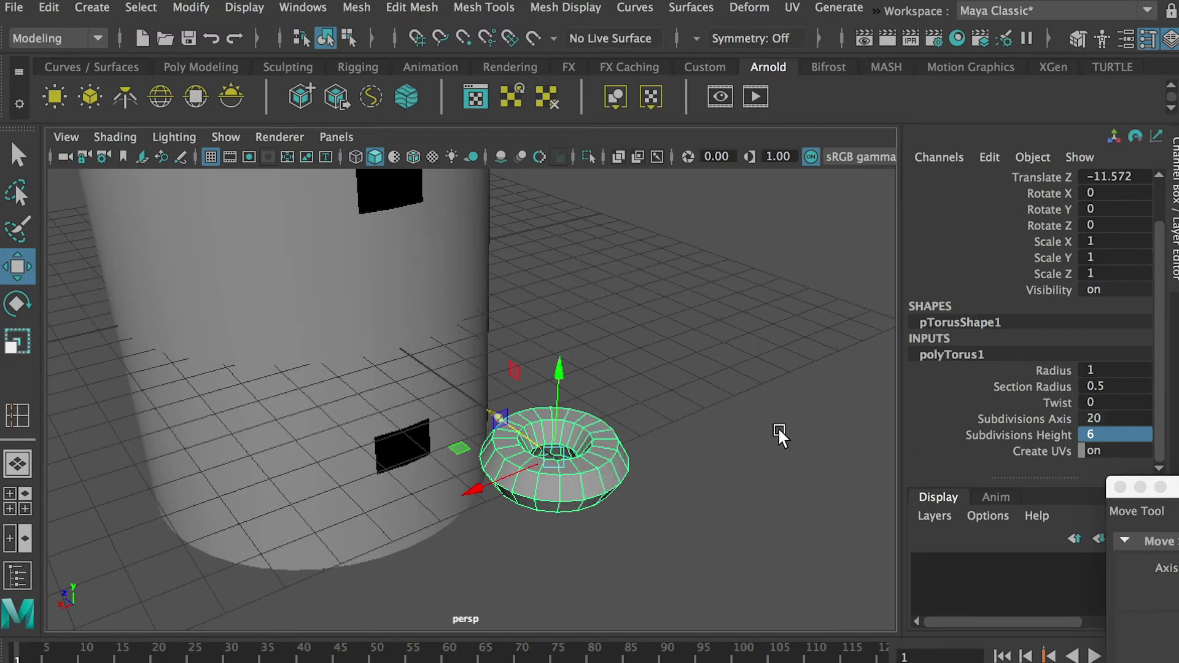
- Set the torus's radius to 4
left_click(1133, 371)
left_click(1132, 371)
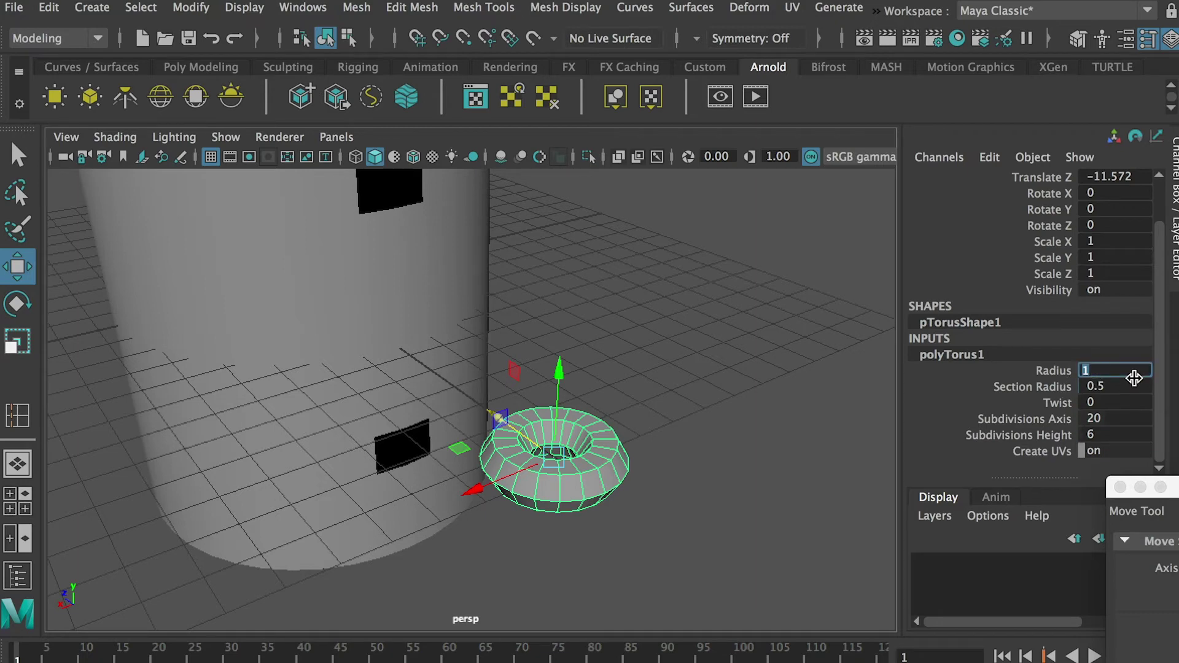
type("4")
key("Return")
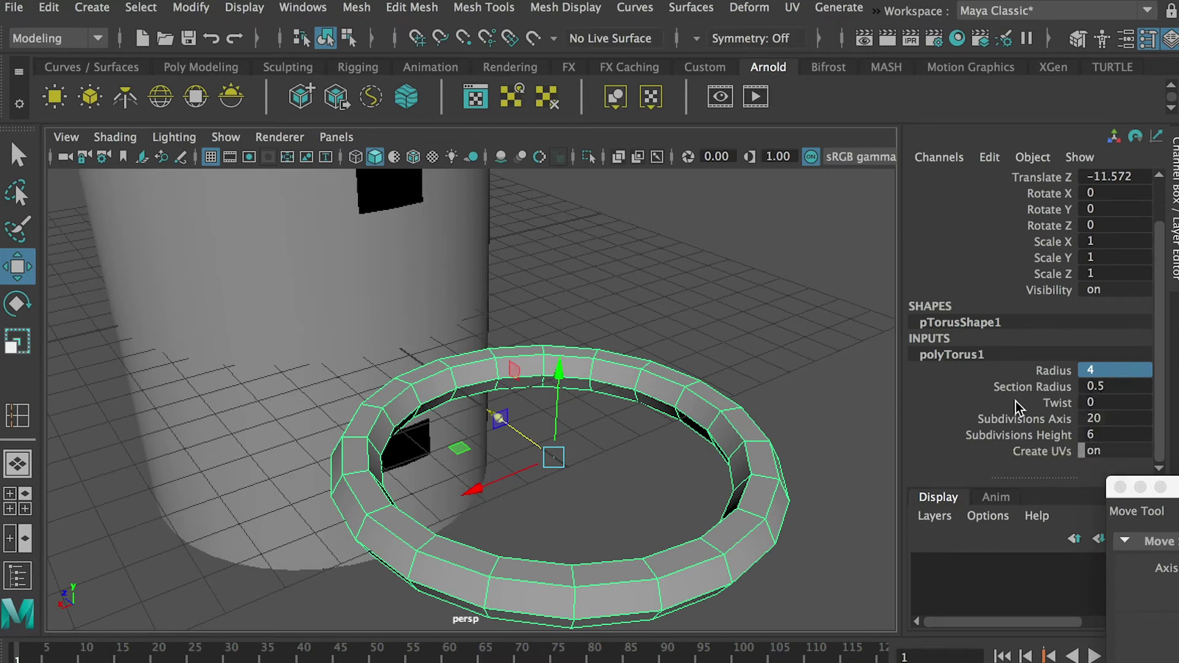
- Try a section radius of 1 on the torus, and settle on 0.7
double_click(1116, 387)
type("1")
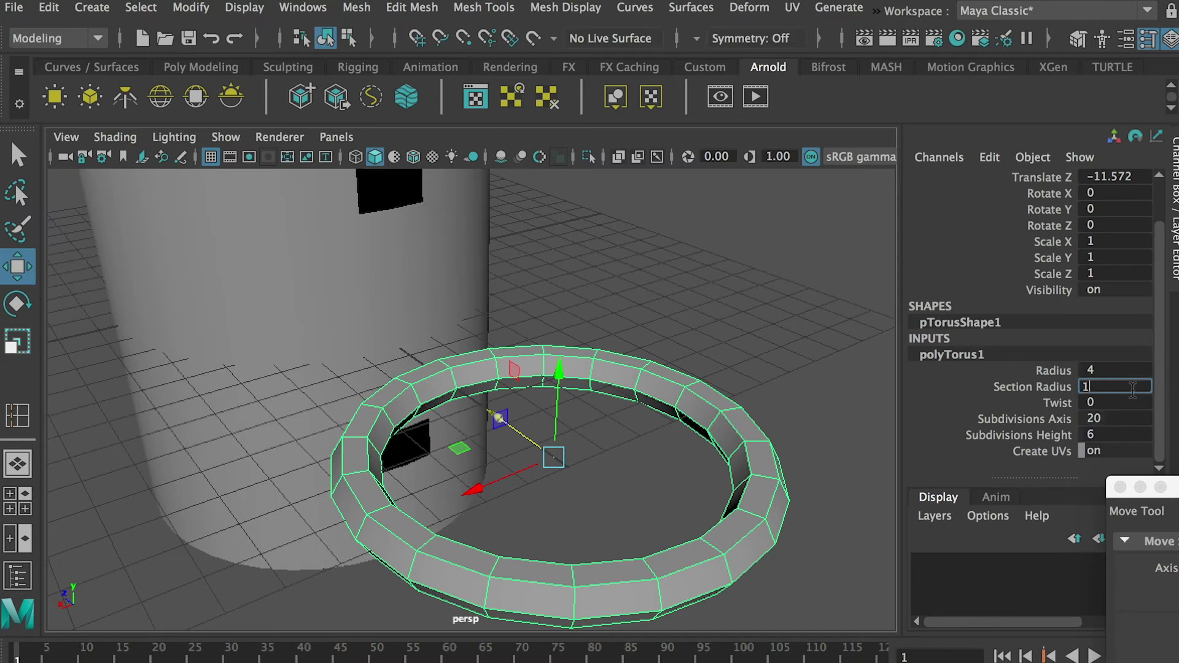
key("Return")
double_click(1110, 386)
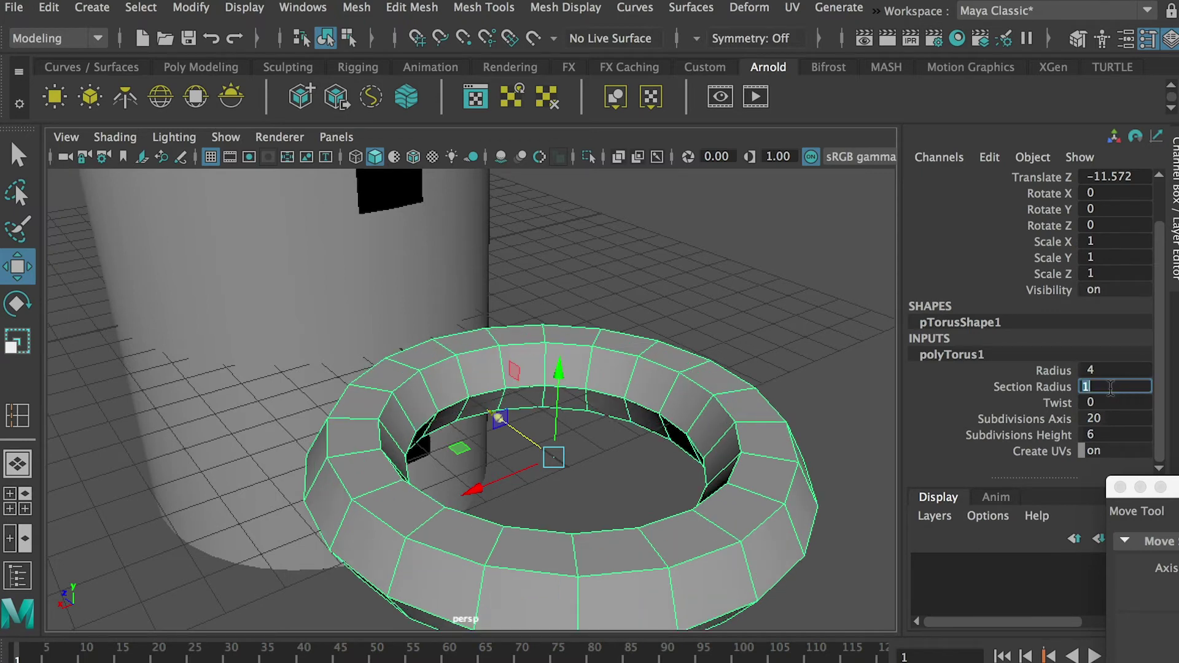
type("0.7")
key("Return")
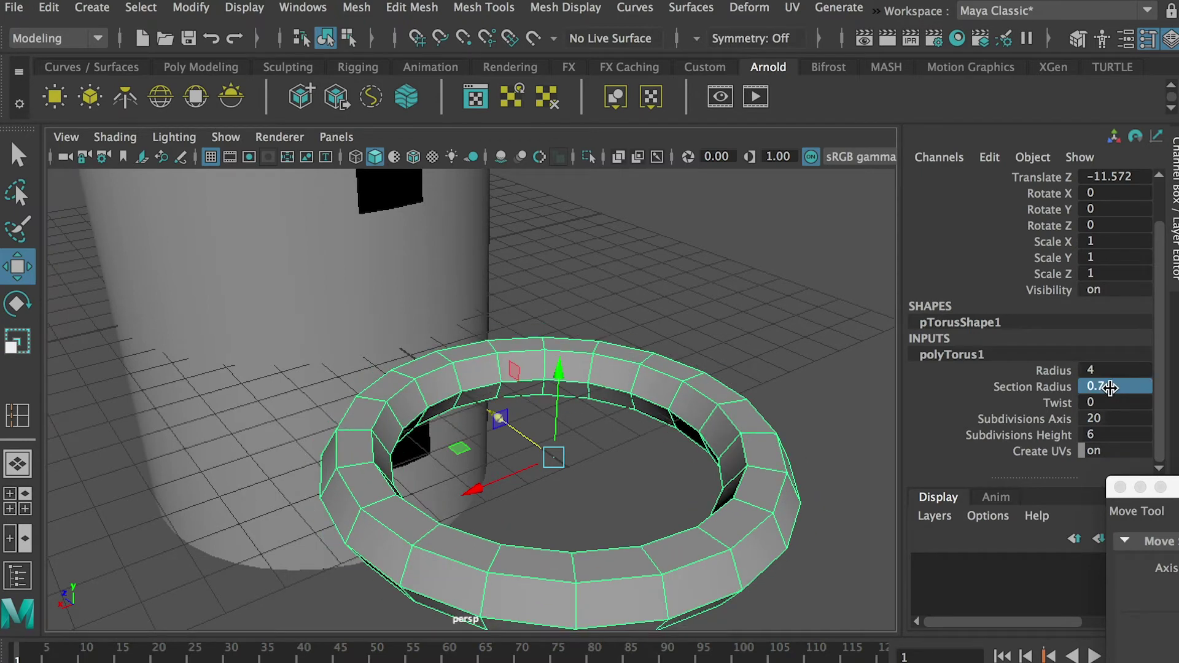
- Select the half of the torus's faces nearest the cup and delete them, leaving a half ring
right_click_drag(622, 360, 527, 360, "alt")
left_click_drag(525, 356, 588, 337, "alt")
right_click_drag(601, 347, 590, 314)
left_click_drag(589, 340, 539, 270, "alt")
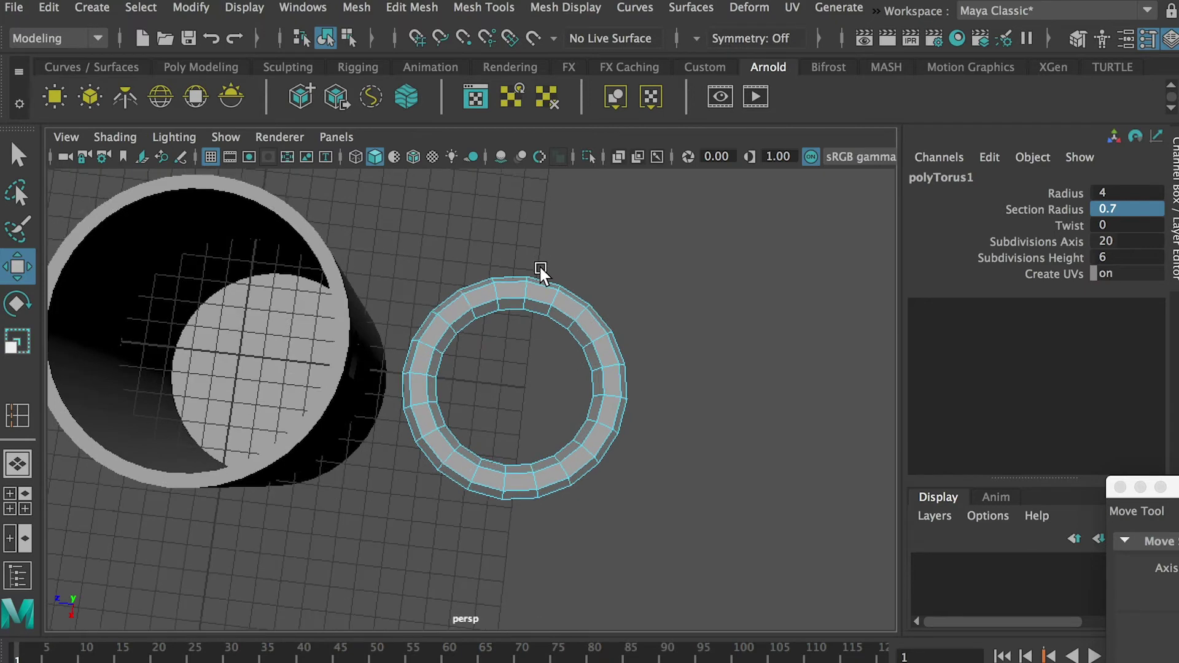
left_click_drag(377, 235, 521, 550)
left_click_drag(395, 256, 508, 404)
key("Delete")
- Return the half ring to object mode and set its Z rotation to 90 so that it stands upright
right_click_drag(558, 297, 688, 227)
key("r")
key("e")
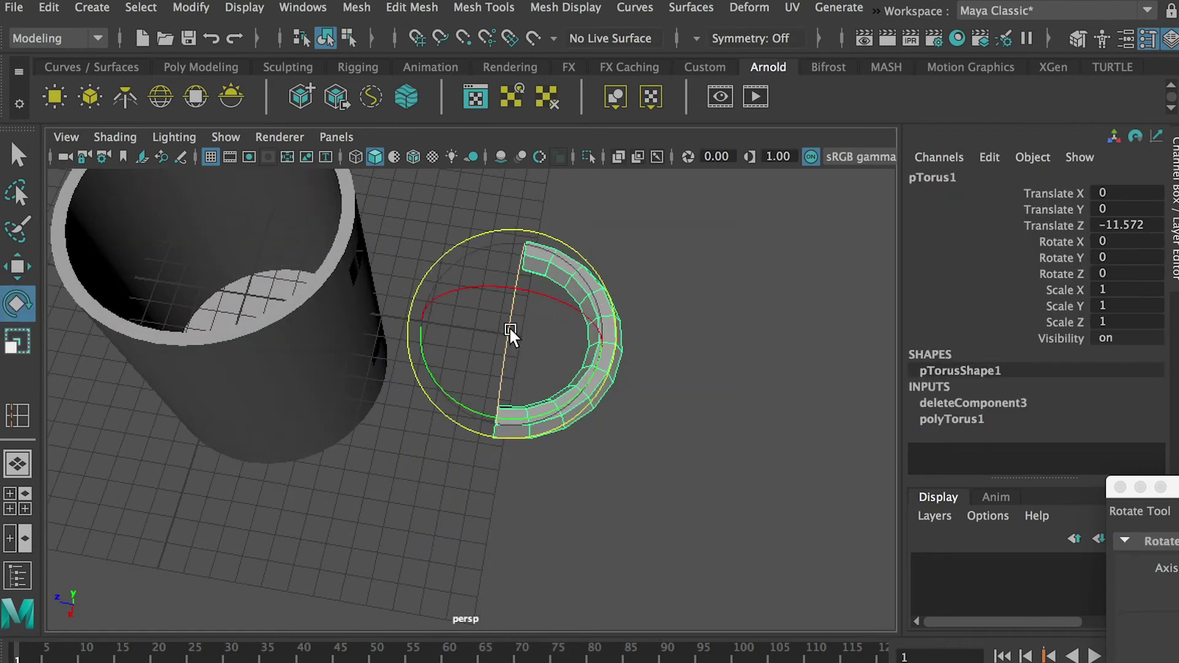
left_click_drag(510, 327, 484, 414)
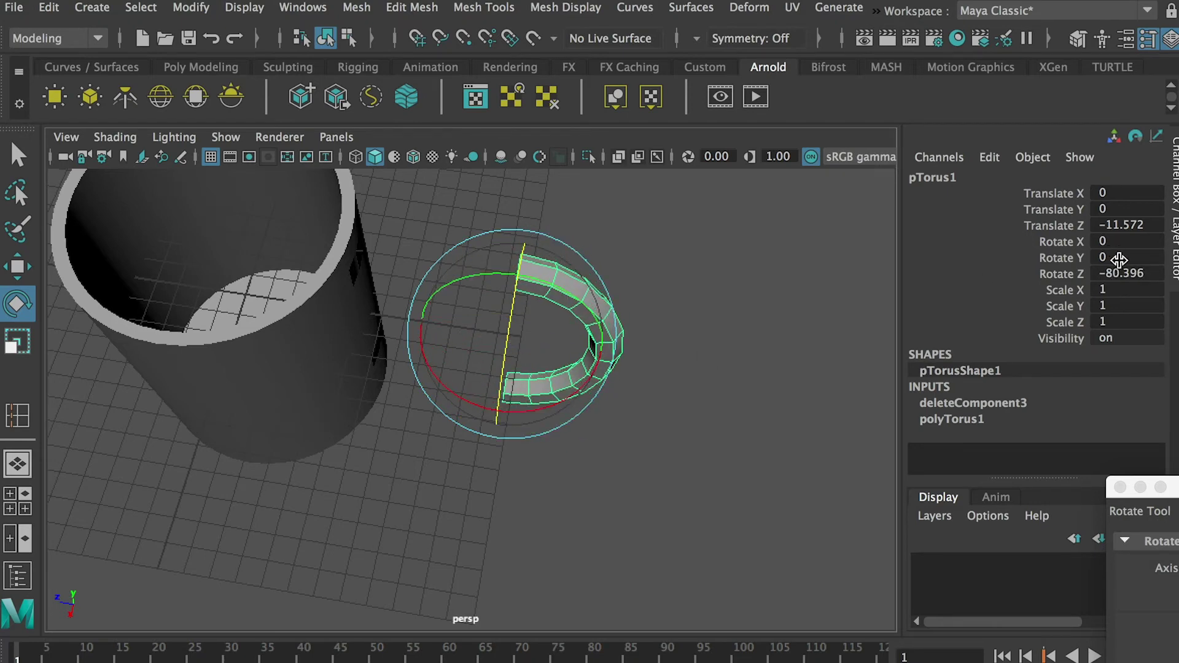
left_click(1120, 274)
type("90")
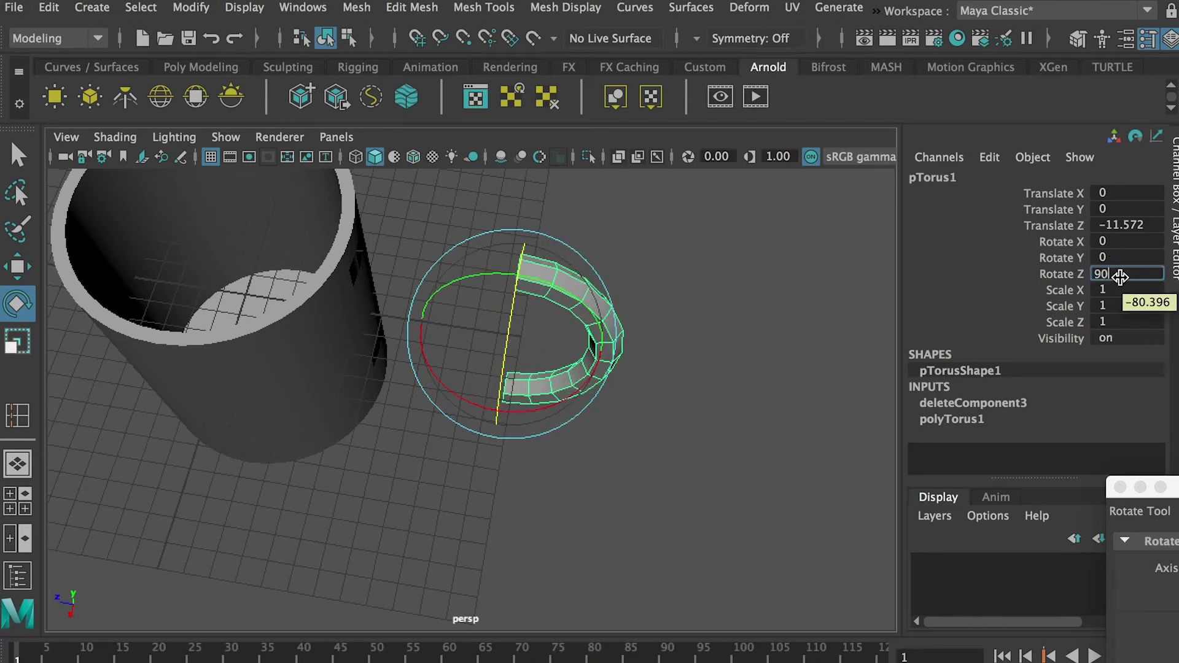
key("Return")
- Move the half ring against the cup's openings, to about 0.053 along Y and -5.44 along Z
left_click_drag(755, 381, 668, 313, "alt")
key("w")
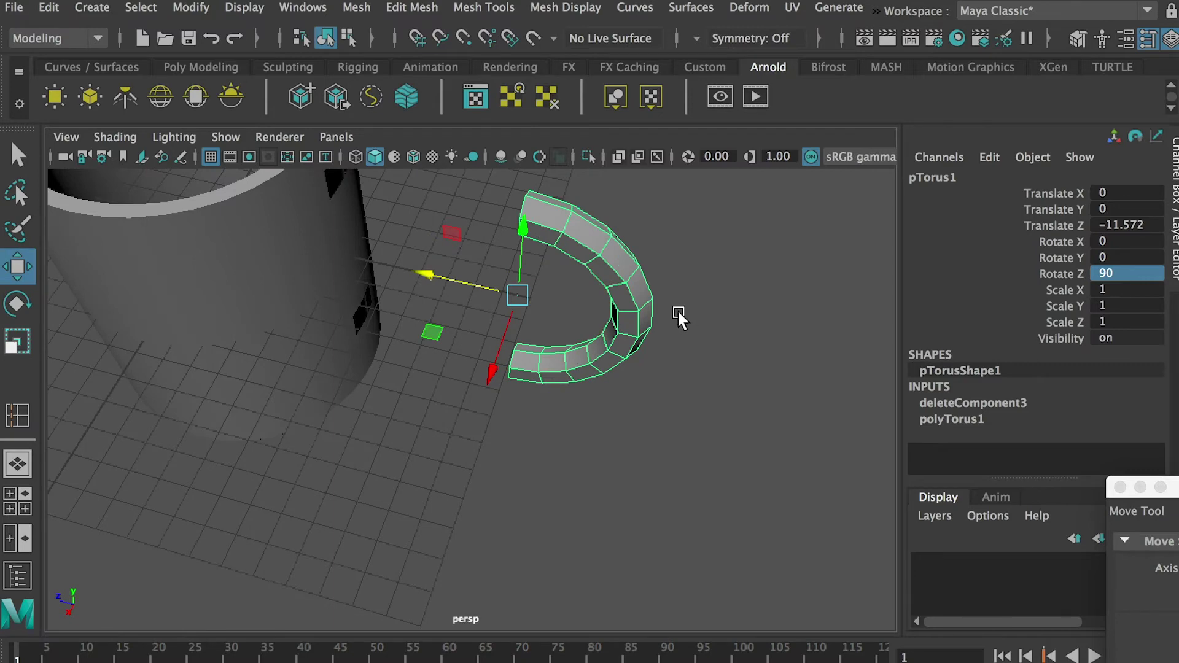
left_click_drag(558, 286, 302, 333, "alt")
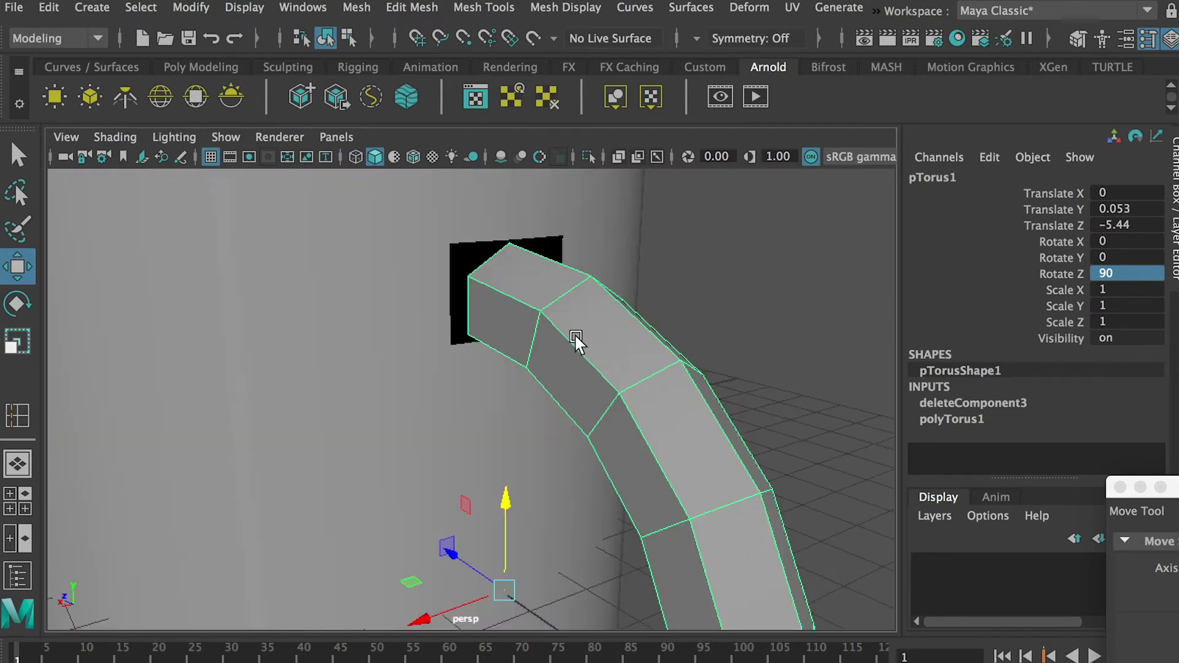
right_click_drag(632, 371, 408, 314, "alt")
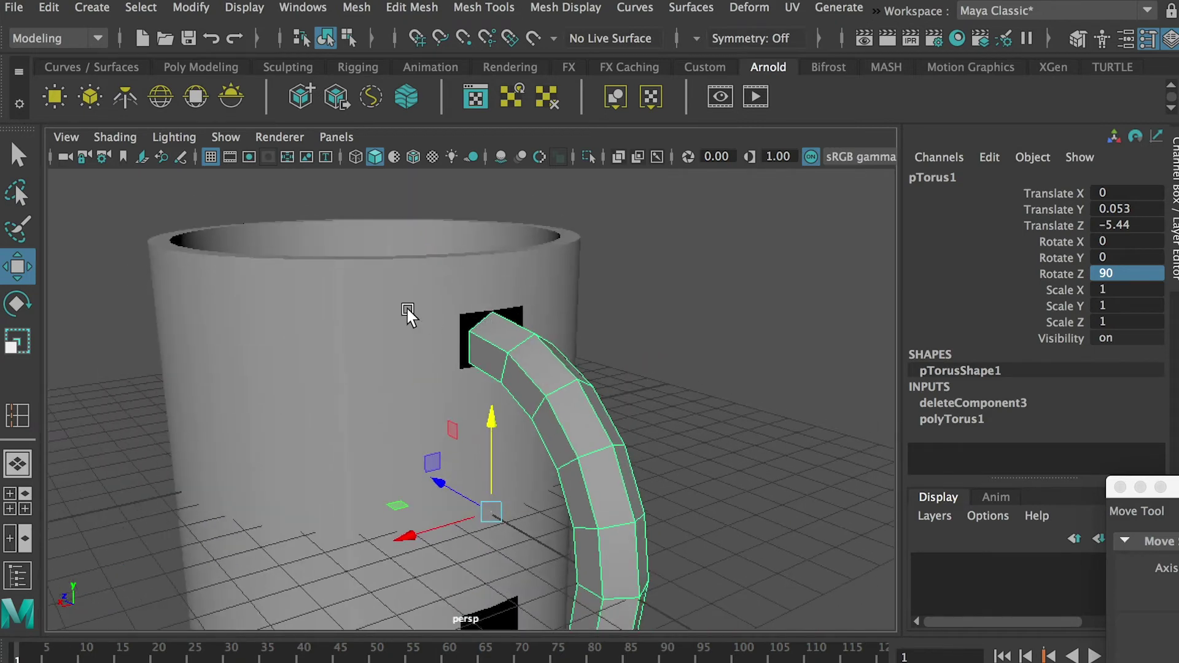
- Select the cup together with the handle and combine them into one mesh
left_click(408, 314)
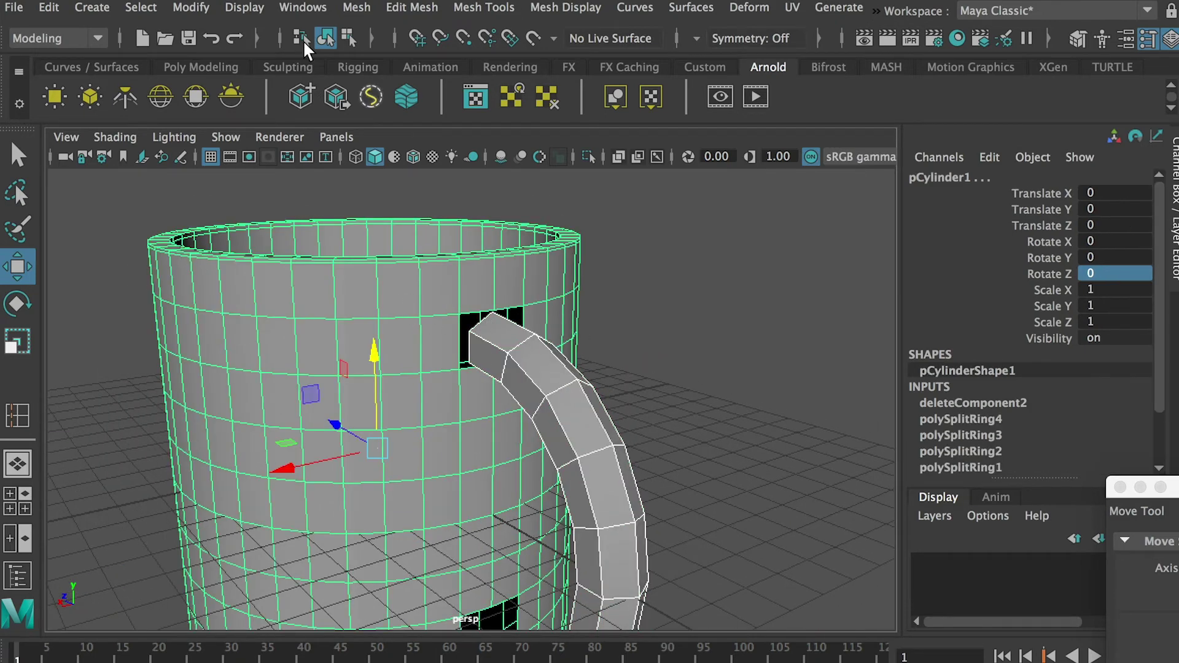
left_click(355, 7)
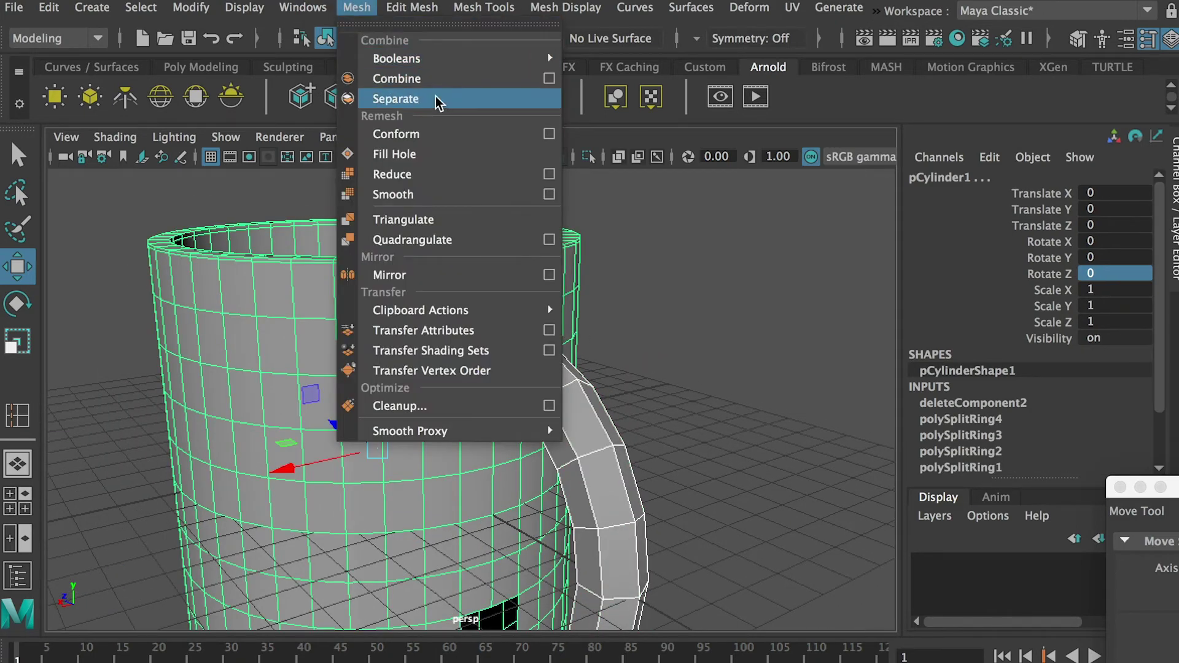
left_click(426, 77)
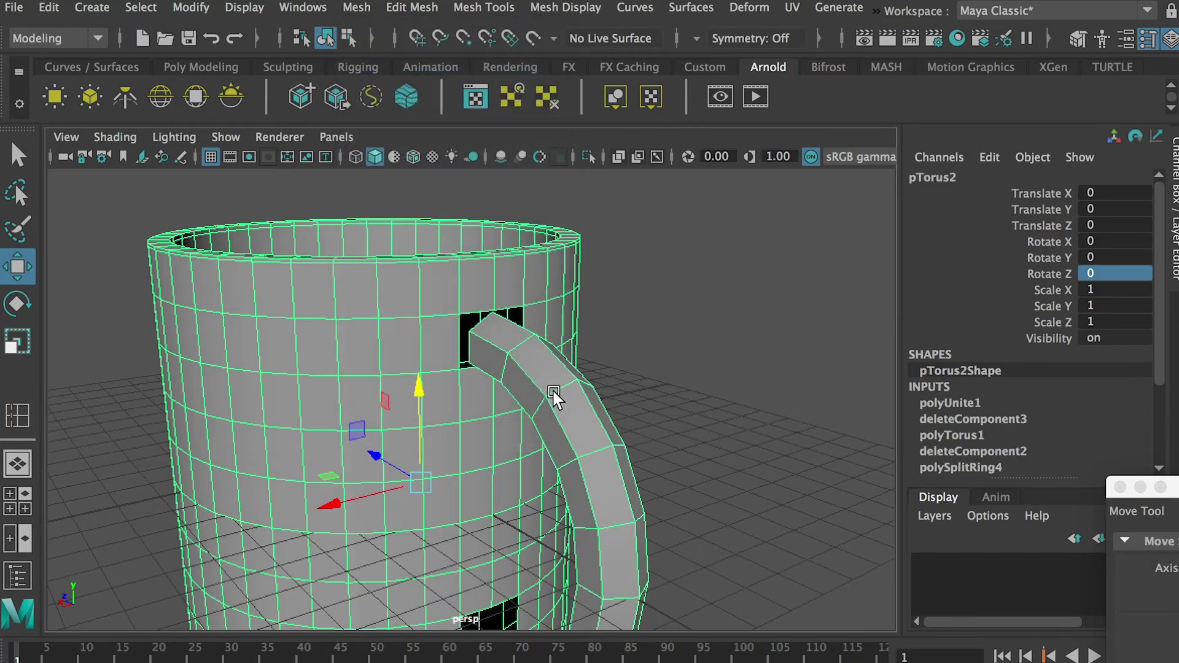
- Switch the combined mesh to vertex mode at the upper joint between handle and cup
right_click_drag(461, 316, 538, 367, "alt")
middle_click_drag(538, 367, 529, 406, "alt")
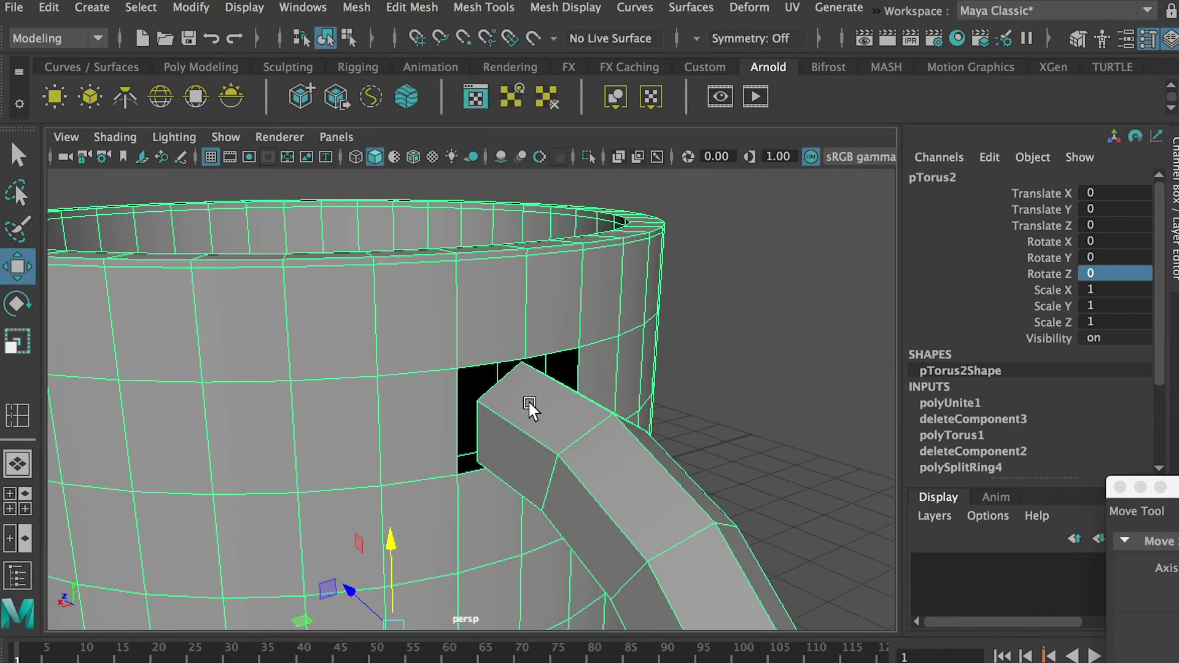
right_click_drag(530, 405, 430, 248)
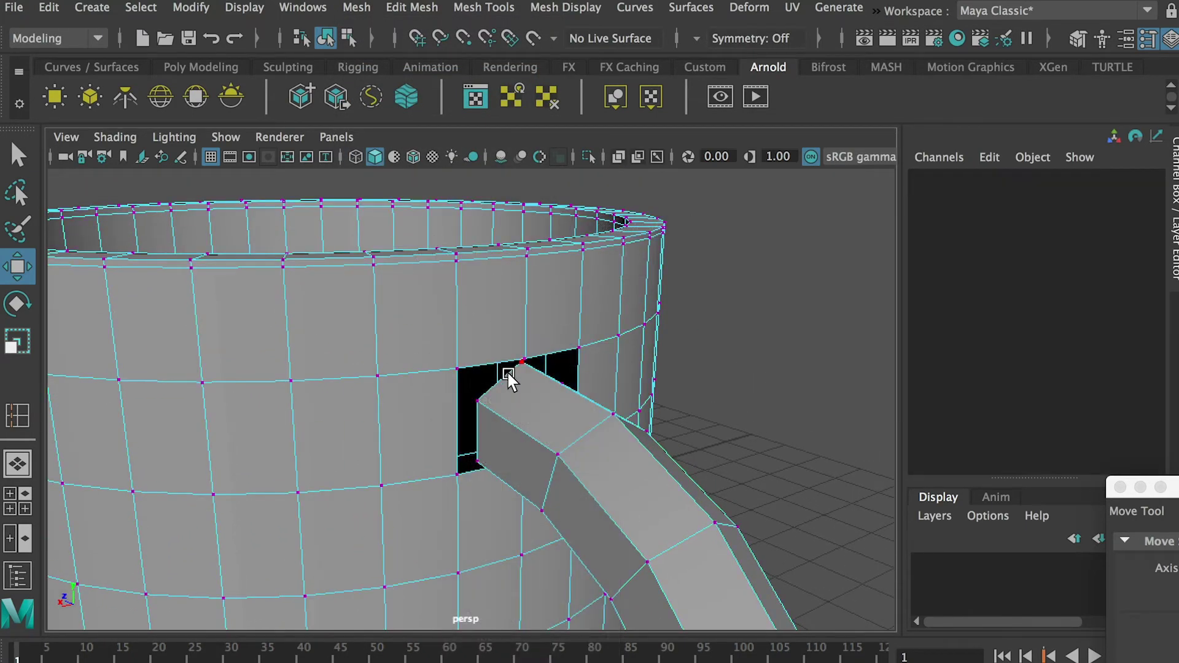
- Snap the near top corner vertex of the handle's upper end onto the matching corner of the cup's opening
left_click(458, 361)
scroll(521, 414, "up", 3)
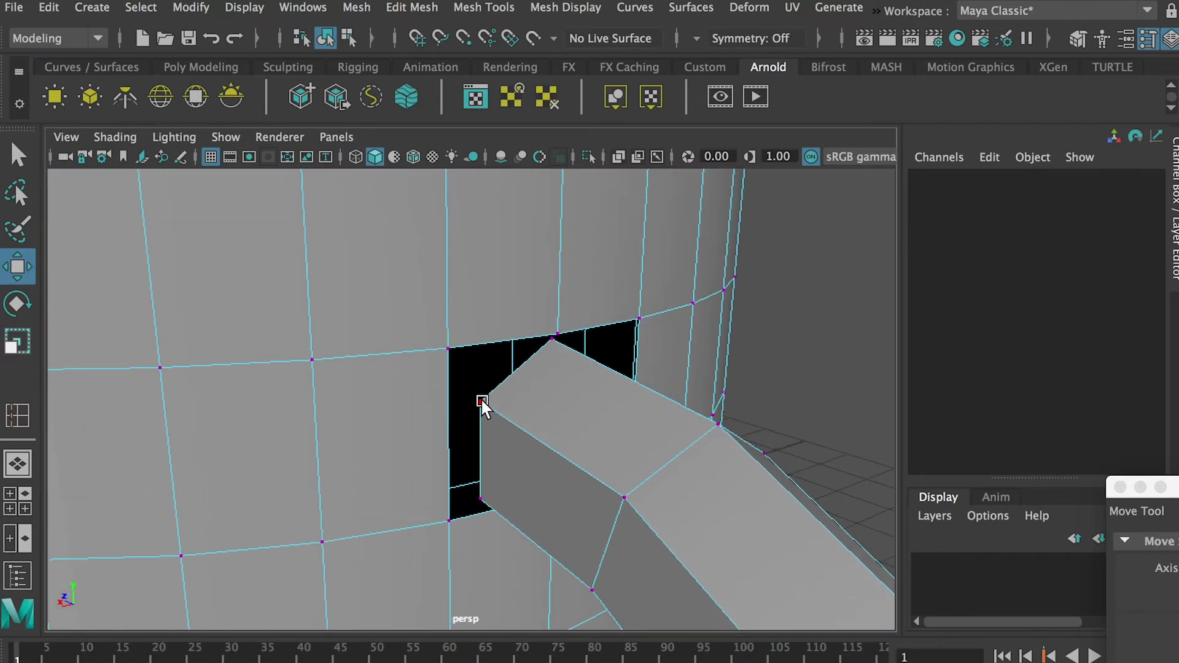
left_click(481, 400)
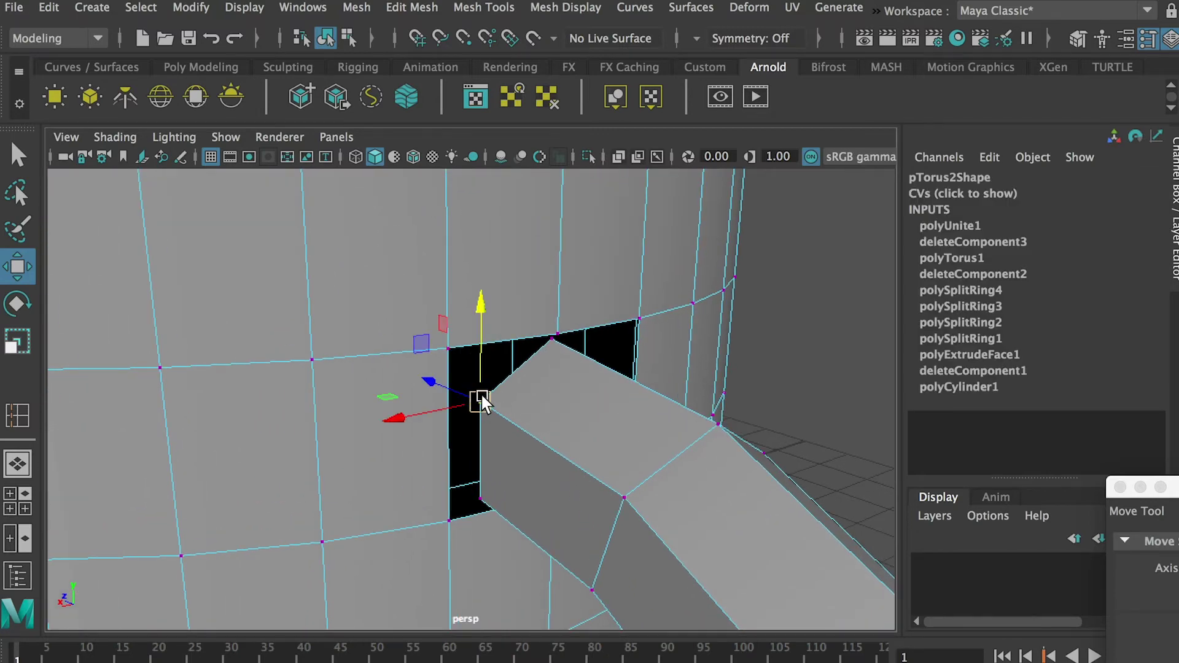
key("v")
key("v")
left_click_drag(483, 399, 449, 347)
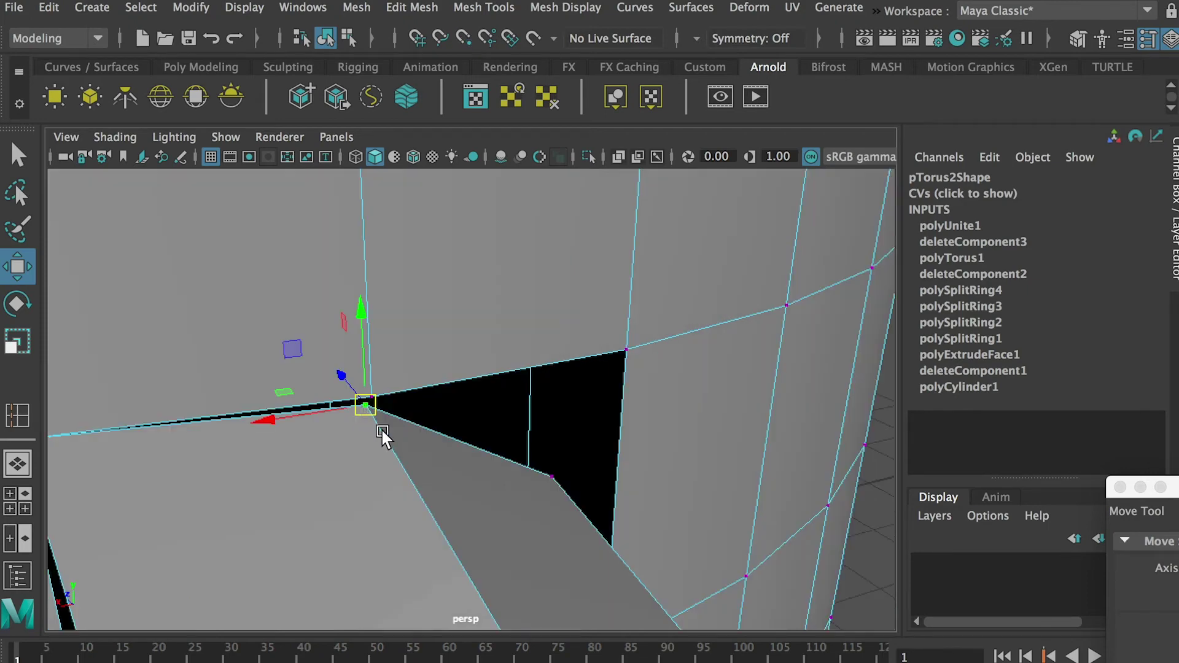
- Snap the next vertices of the handle's upper end, including the middle and far top ones, onto the matching vertices of the opening
key("v")
left_click_drag(372, 410, 369, 405)
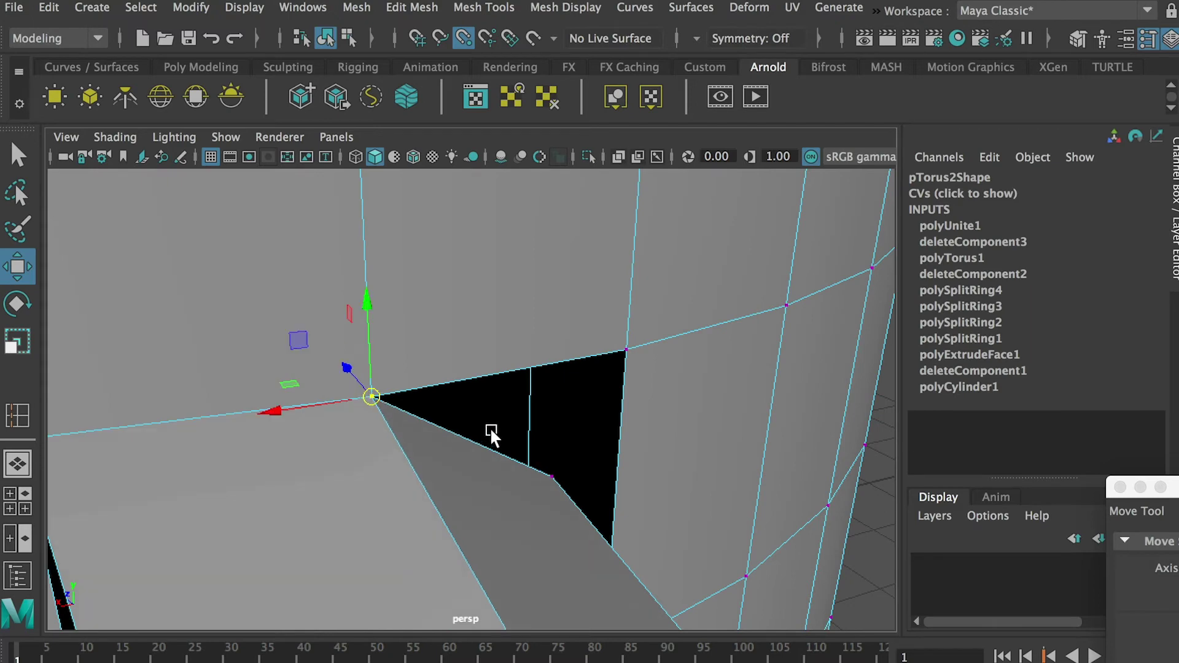
middle_click_drag(544, 469, 624, 357)
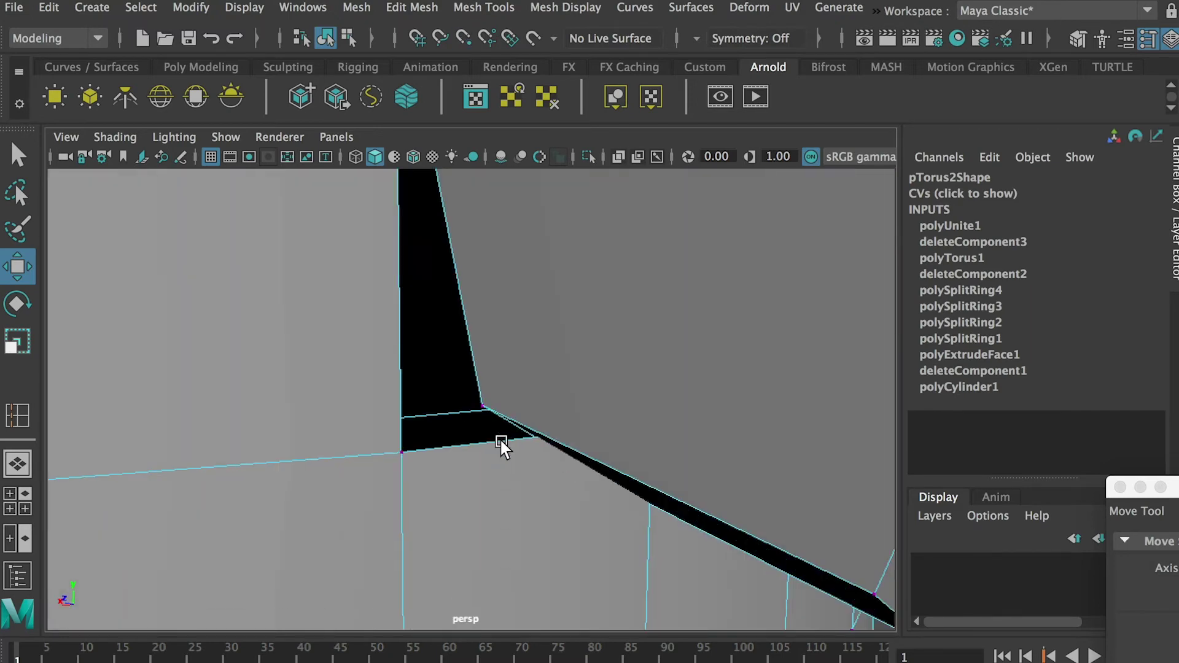
left_click(484, 409)
key("v")
left_click_drag(487, 415, 405, 450)
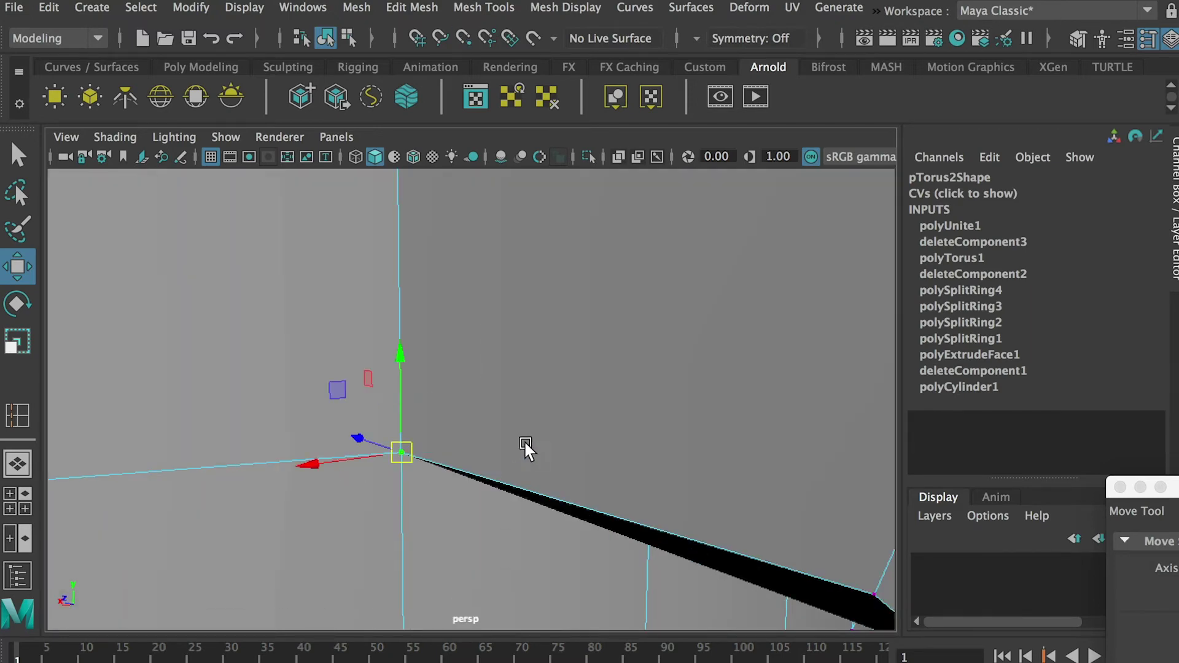
- Continue around the handle's open ends, snapping further loose vertices onto the matching vertices of the cup's openings
key("f")
left_click_drag(563, 444, 536, 344, "alt")
middle_click_drag(737, 504, 509, 476, "alt")
left_click_drag(511, 473, 319, 527, "alt")
left_click(481, 497)
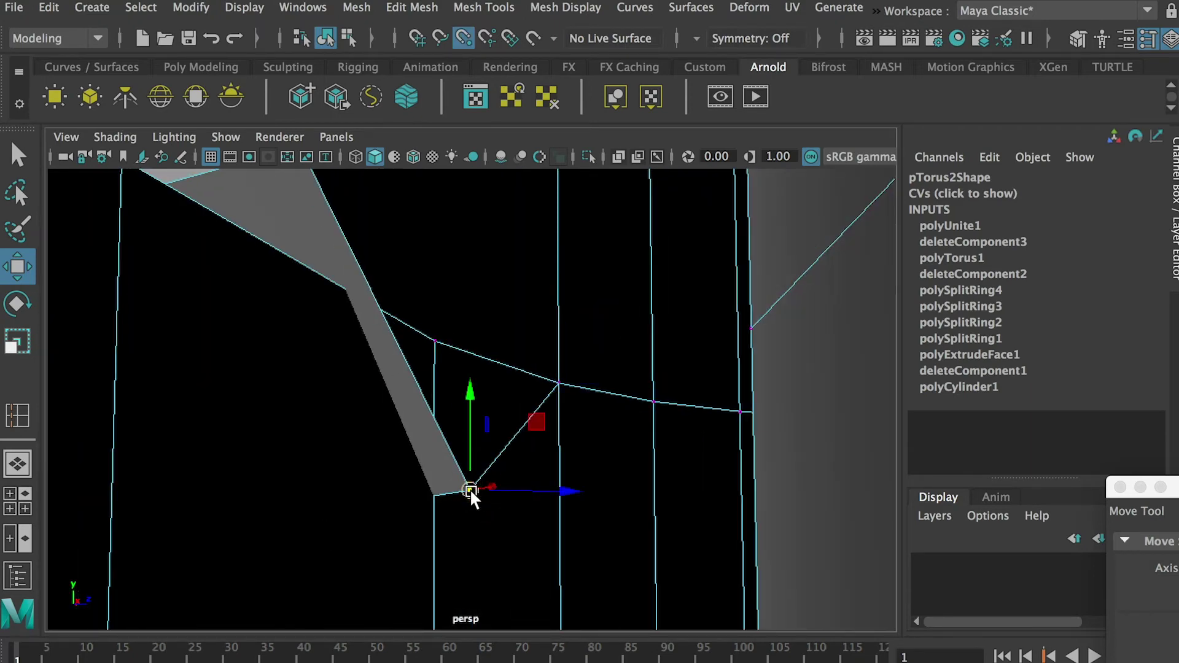
left_click_drag(470, 489, 440, 296, "alt")
left_click(410, 477)
key("v")
left_click_drag(352, 396, 529, 270, "alt")
- Snap the remaining loose handle-end vertices onto the cup's opening vertices so that both joints are closed
left_click(510, 469)
key("v")
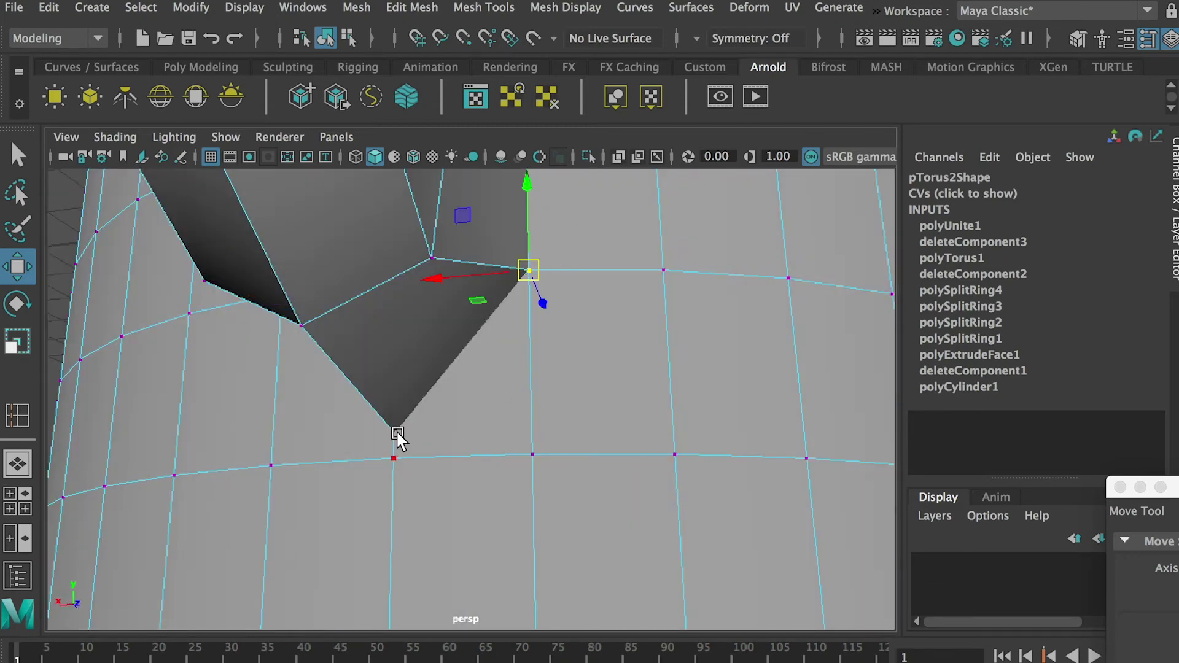
left_click(393, 457)
left_click_drag(394, 457, 534, 430, "alt")
left_click(313, 476)
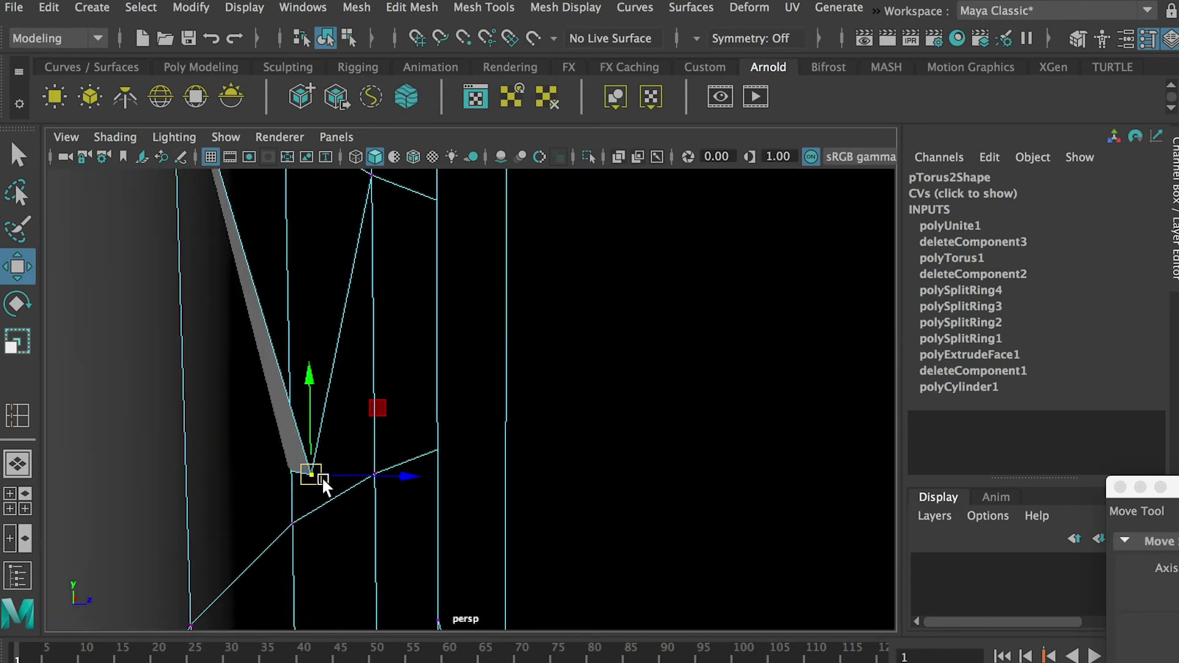
left_click_drag(321, 476, 519, 348, "alt")
middle_click_drag(520, 348, 517, 340, "alt")
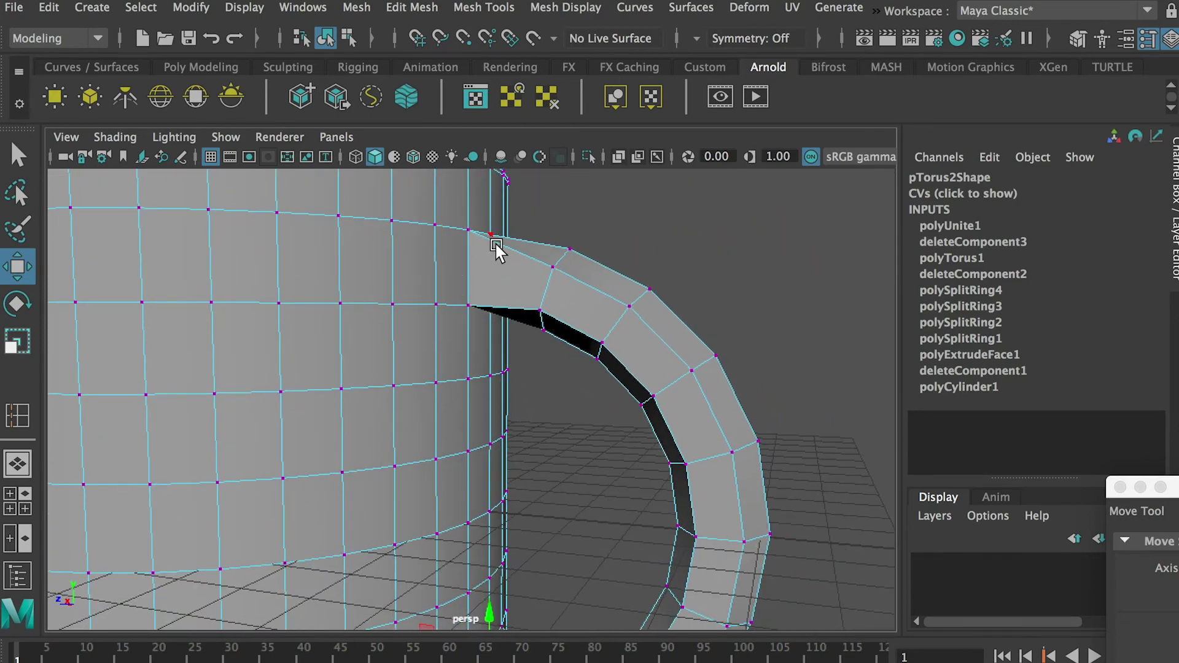
- Preview the combined mesh smoothed in object mode and examine how the handle's upper end meets the cup
right_click_drag(504, 264, 567, 240)
left_click_drag(667, 266, 469, 349, "alt")
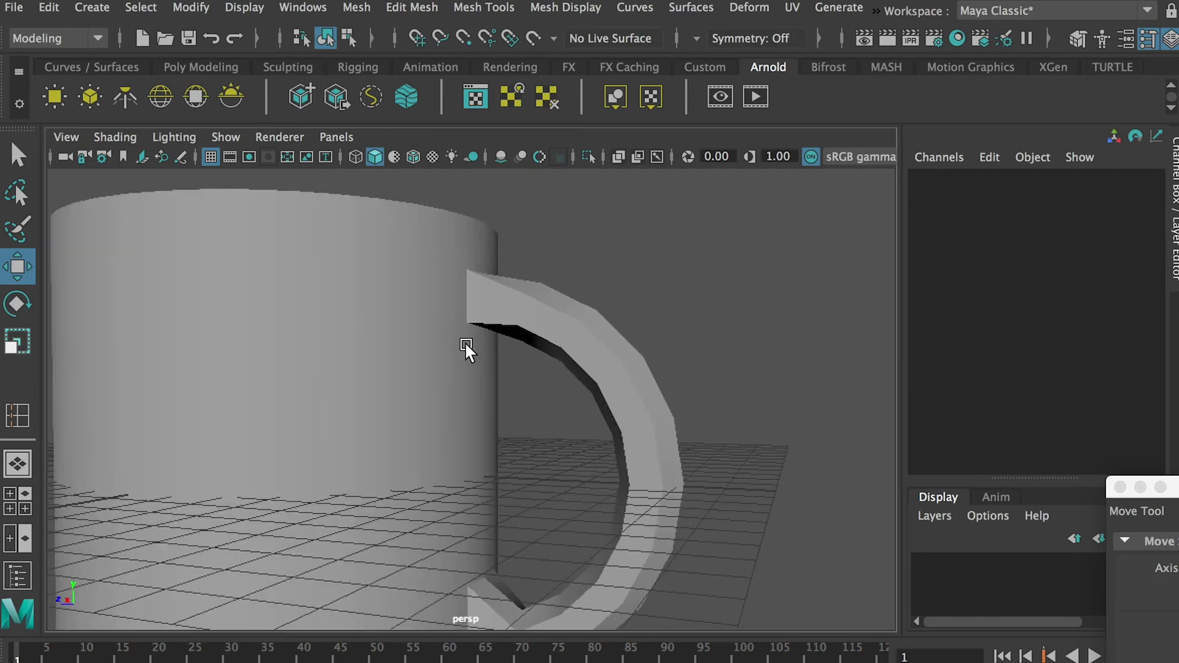
left_click(397, 247)
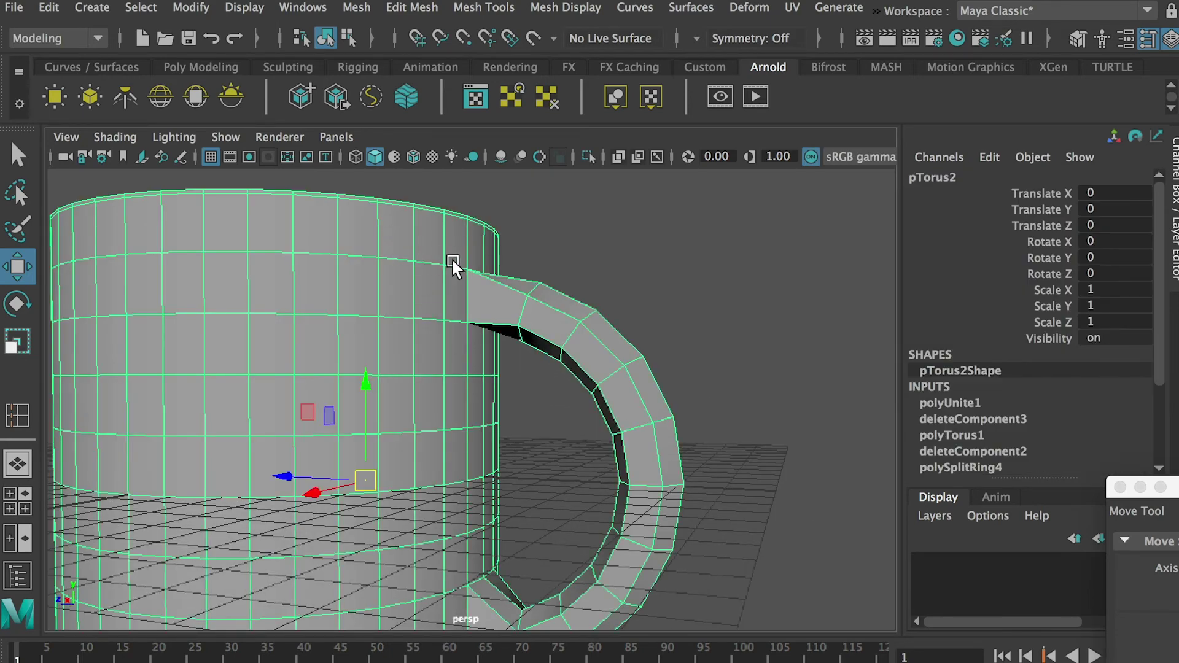
key("3")
left_click(503, 273)
scroll(454, 275, "up", 3)
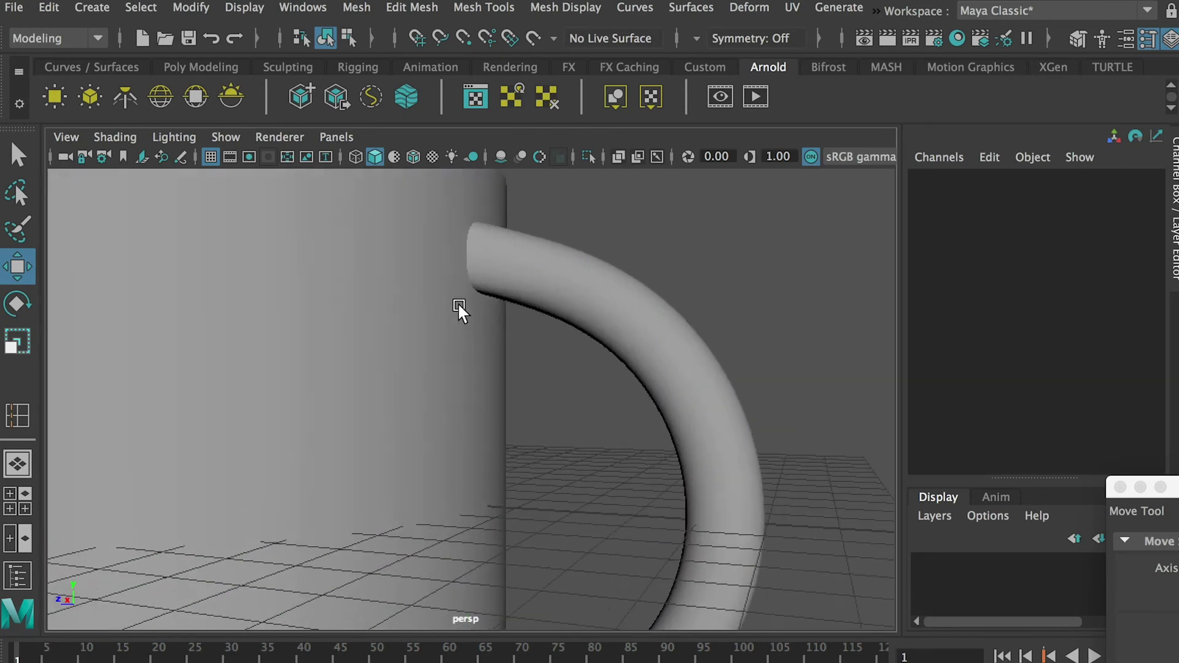
middle_click_drag(458, 302, 503, 400, "alt")
right_click_drag(517, 326, 610, 416, "alt")
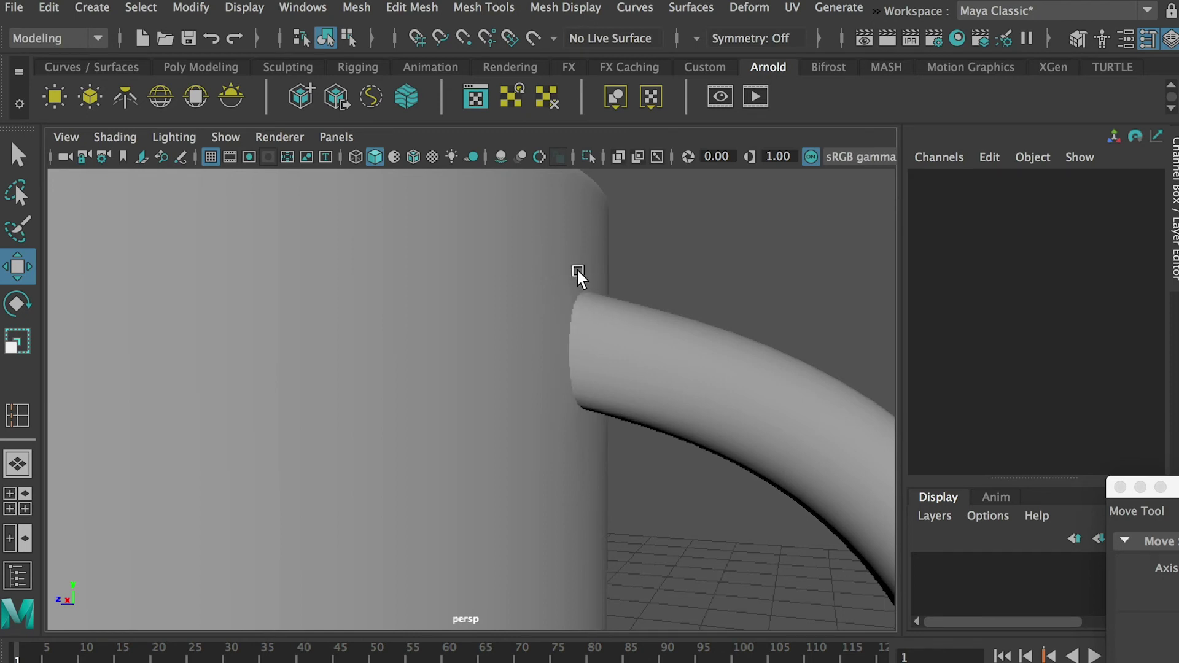
left_click_drag(564, 285, 491, 298, "alt")
left_click(362, 316)
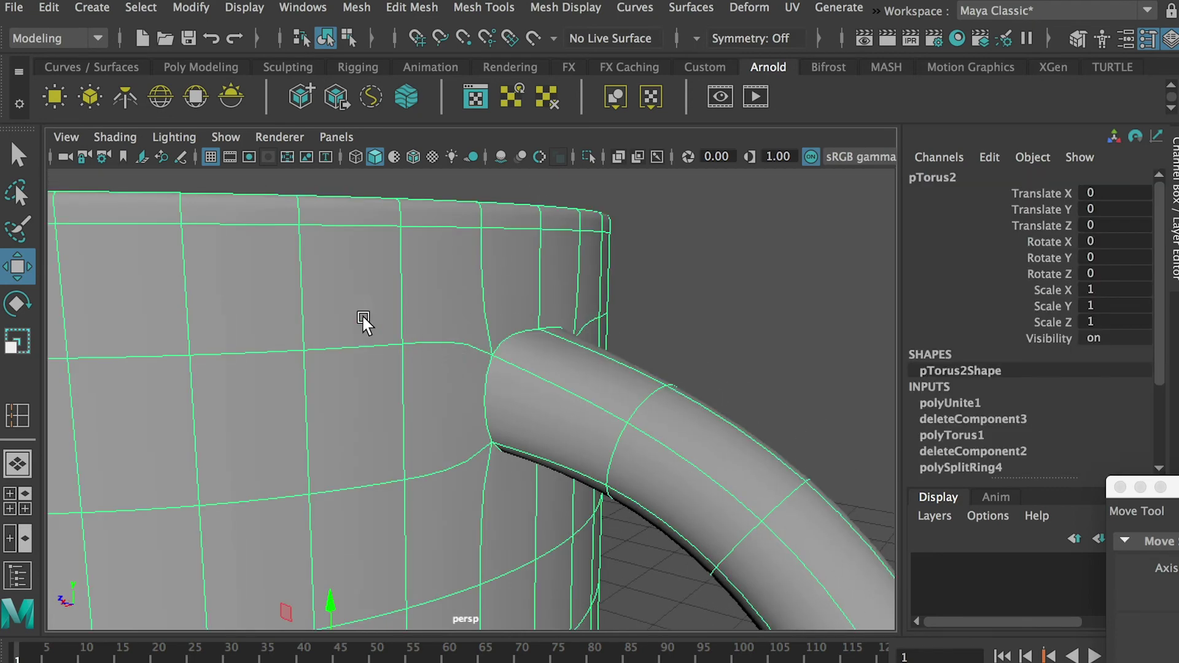
right_click_drag(363, 317, 453, 368, "alt")
middle_click_drag(453, 369, 474, 370, "alt")
left_click_drag(474, 371, 589, 365, "alt")
middle_click_drag(589, 366, 537, 358, "alt")
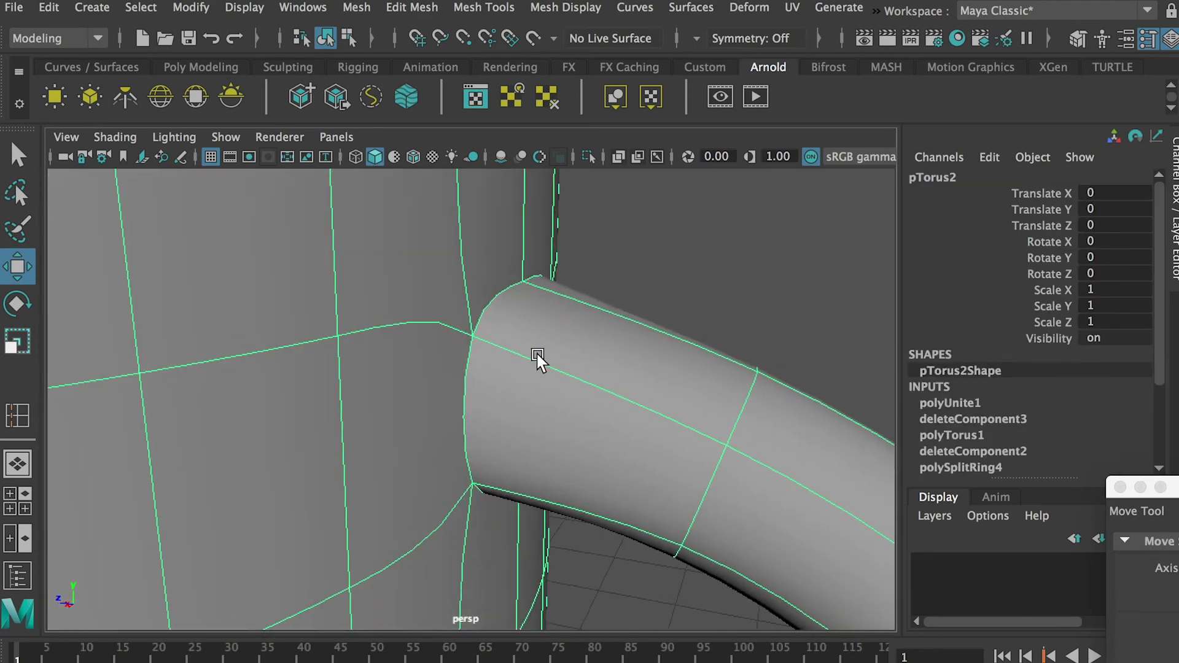
- Pull the ring of faces at the handle's upper end away from the cup to test the connection, and undo the move
right_click_drag(530, 256, 530, 313)
left_click(558, 334)
left_click_drag(600, 300, 615, 322, "alt")
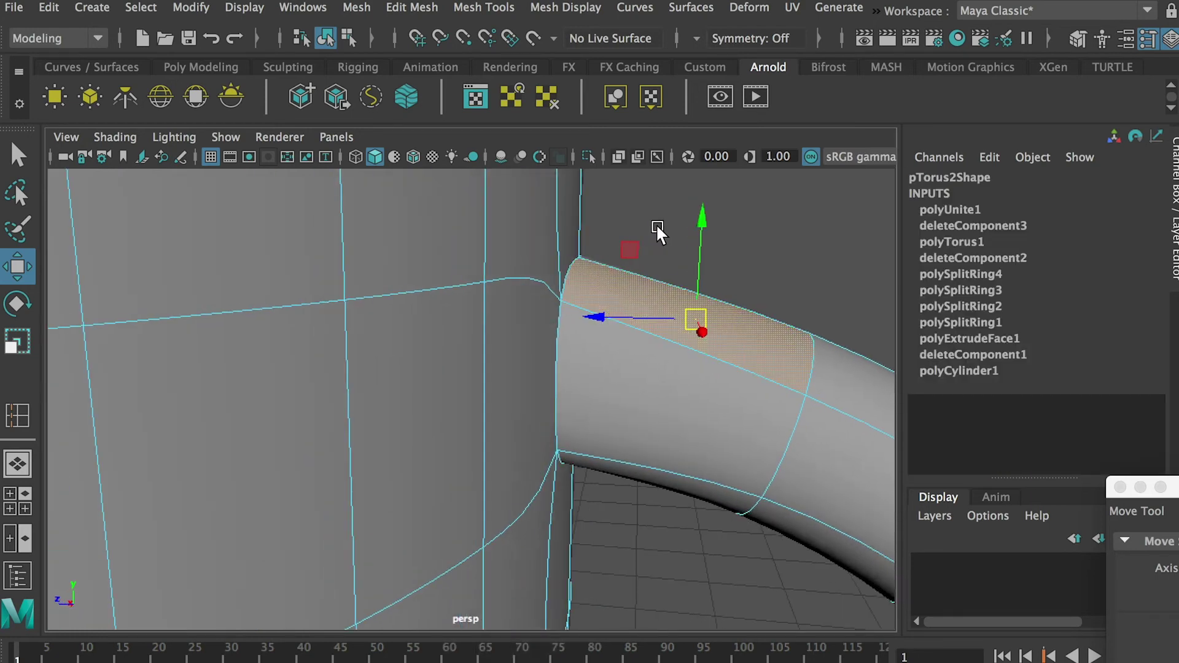
left_click_drag(655, 505, 655, 505)
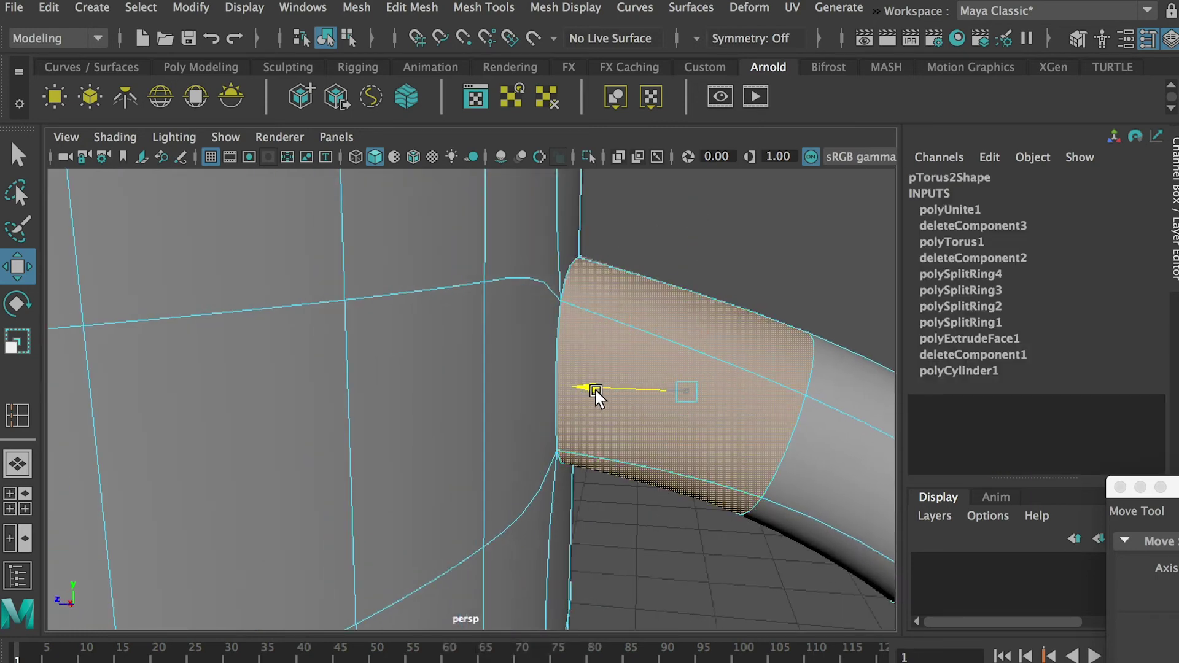
left_click_drag(600, 395, 619, 396)
left_click_drag(633, 343, 620, 377, "alt")
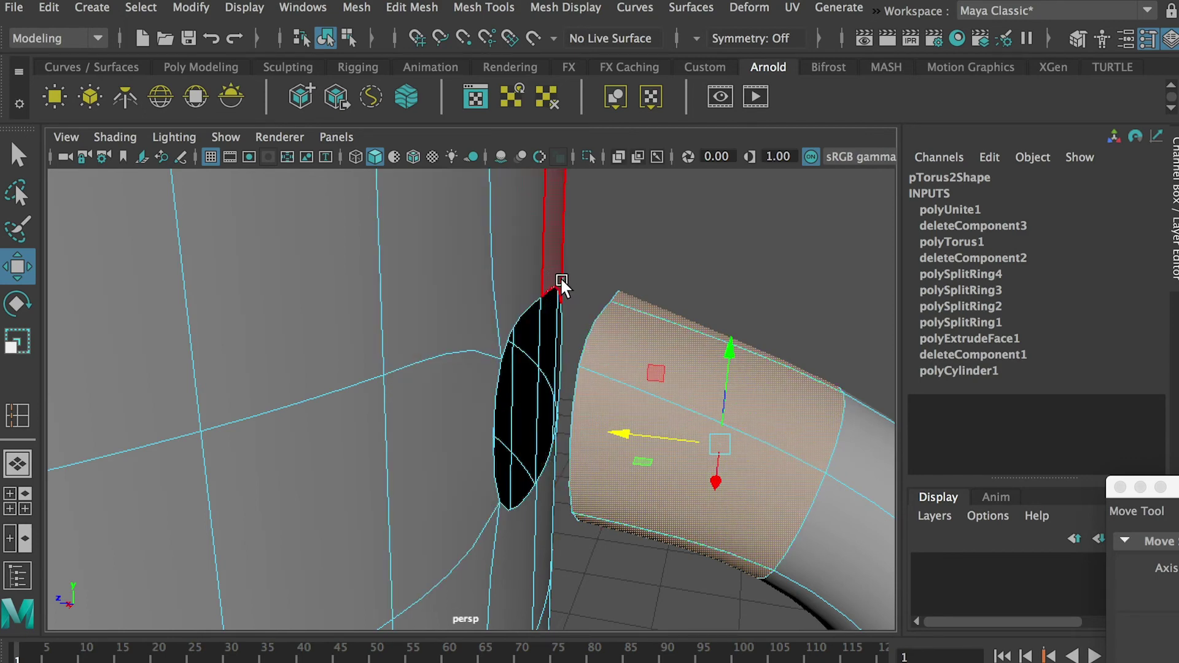
key("f")
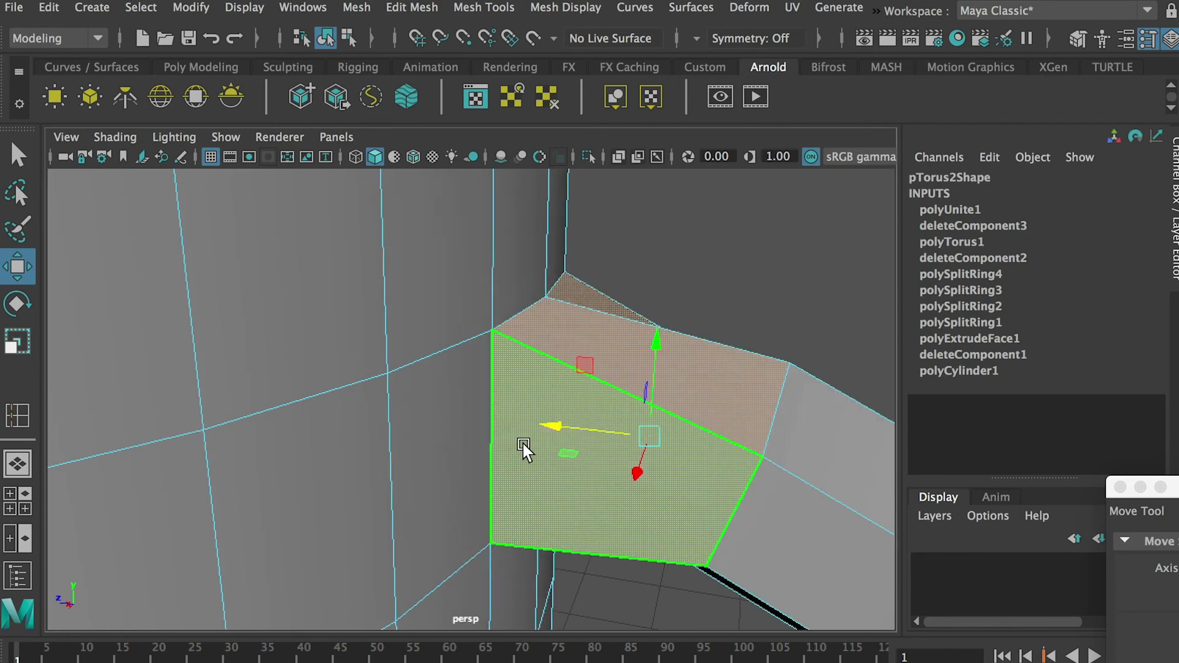
- Select the overlapping vertices around the upper handle joint and merge them with a distance threshold of 0.01
right_click_drag(519, 256, 602, 235)
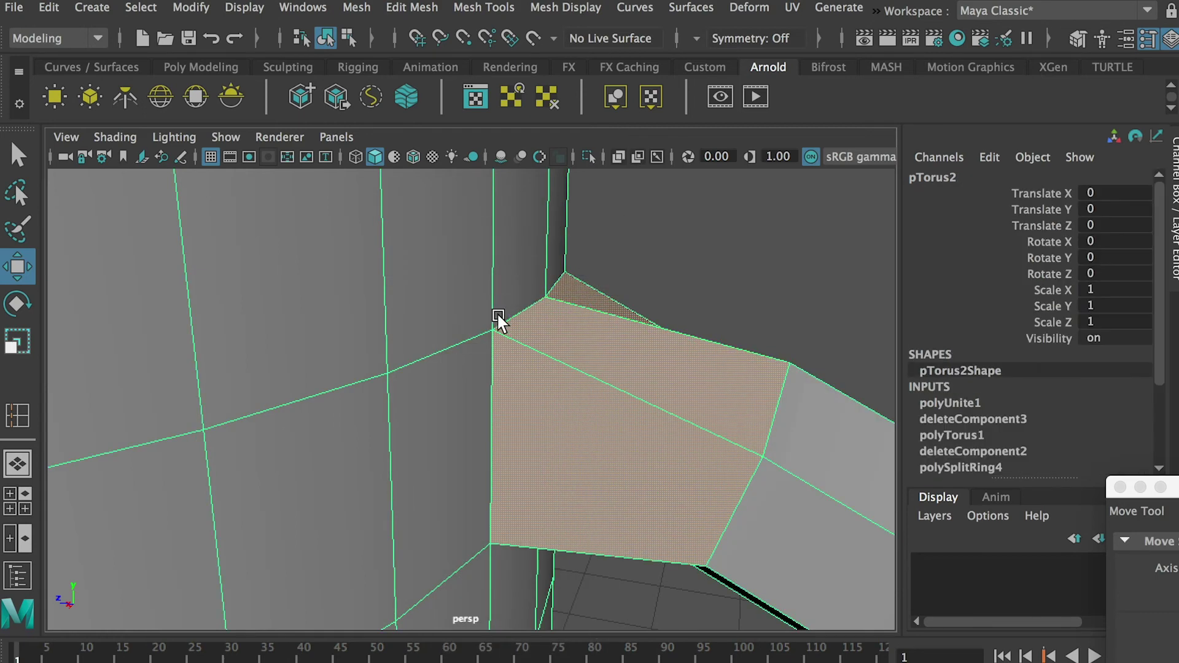
right_click_drag(518, 310, 442, 255)
left_click_drag(505, 323, 595, 373, "alt")
left_click(563, 271)
left_click_drag(599, 426, 600, 427)
left_click_drag(600, 428, 569, 423, "alt")
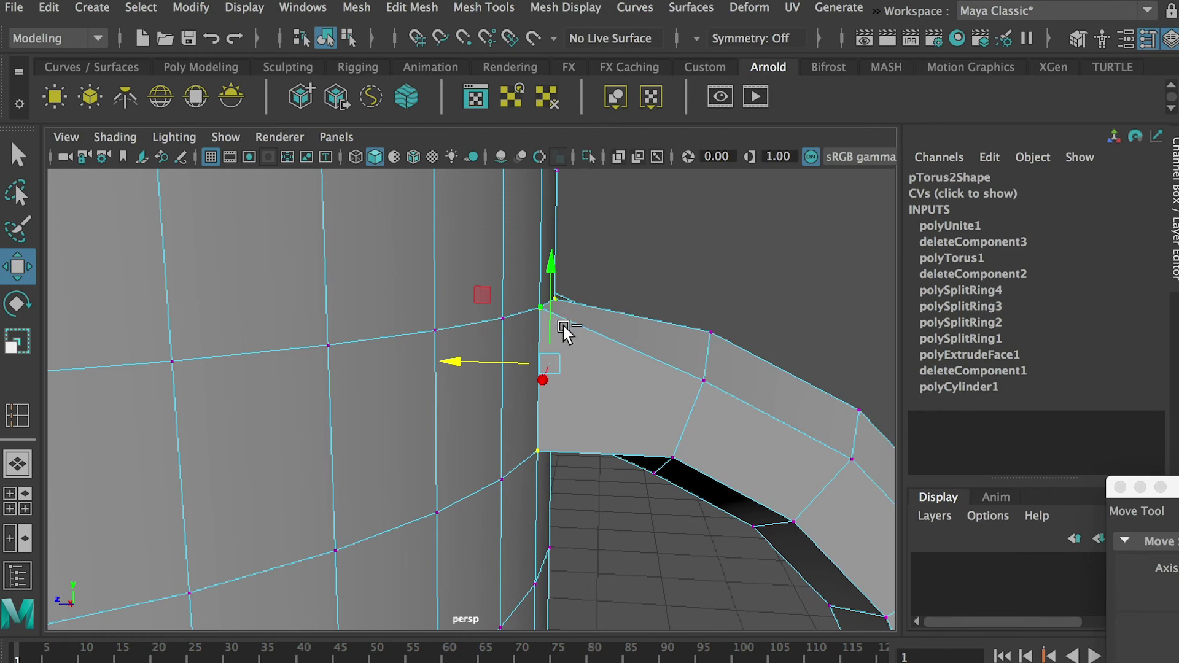
right_click(563, 327, "shift")
right_click_drag(565, 330, 652, 249, "shift")
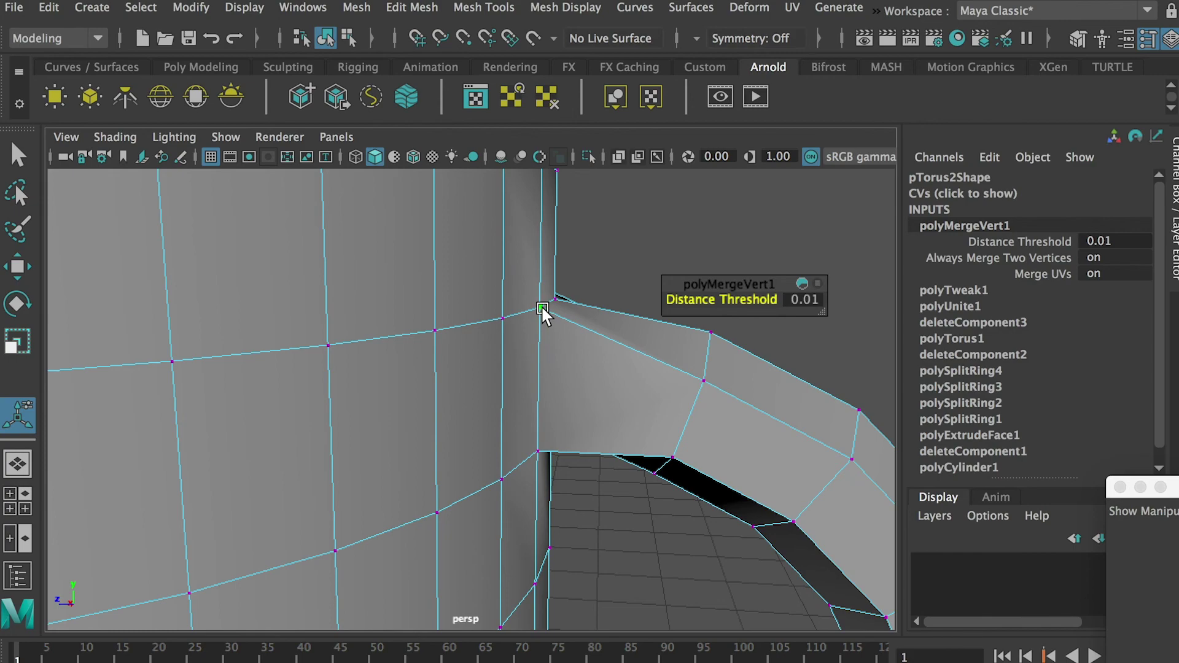
- Examine the merged upper joint from several sides in smoothed preview and return to the unsmoothed display
key("3")
left_click_drag(547, 353, 287, 358, "alt")
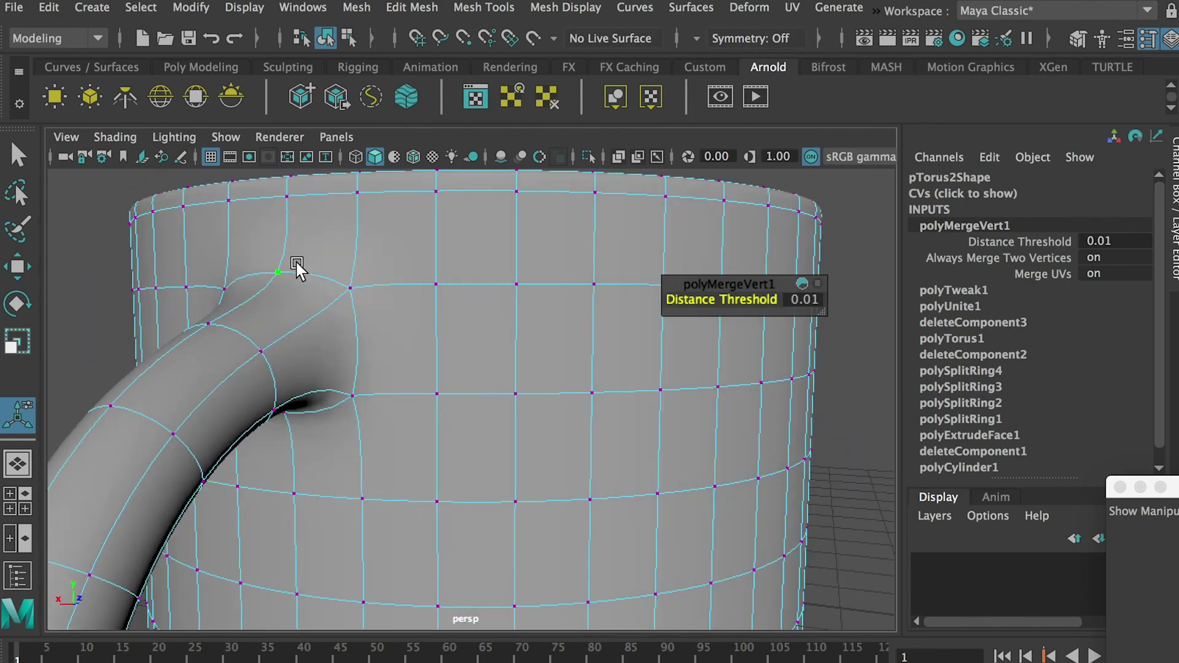
left_click_drag(319, 325, 507, 367, "alt")
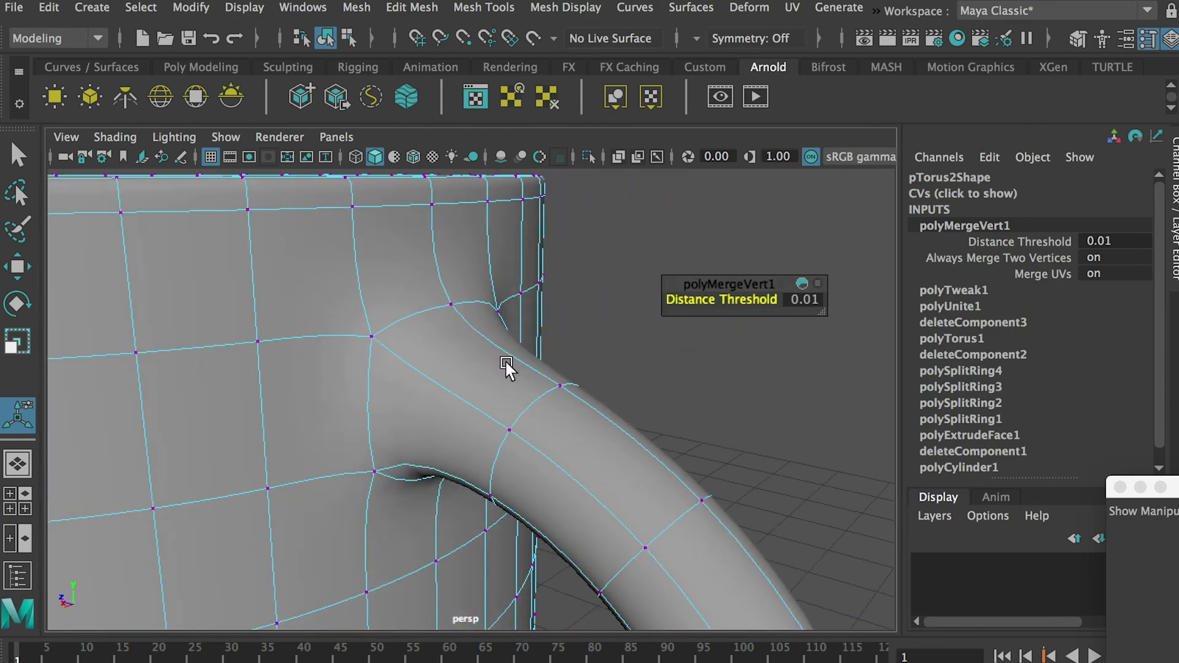
right_click_drag(562, 418, 431, 447, "alt")
key("1")
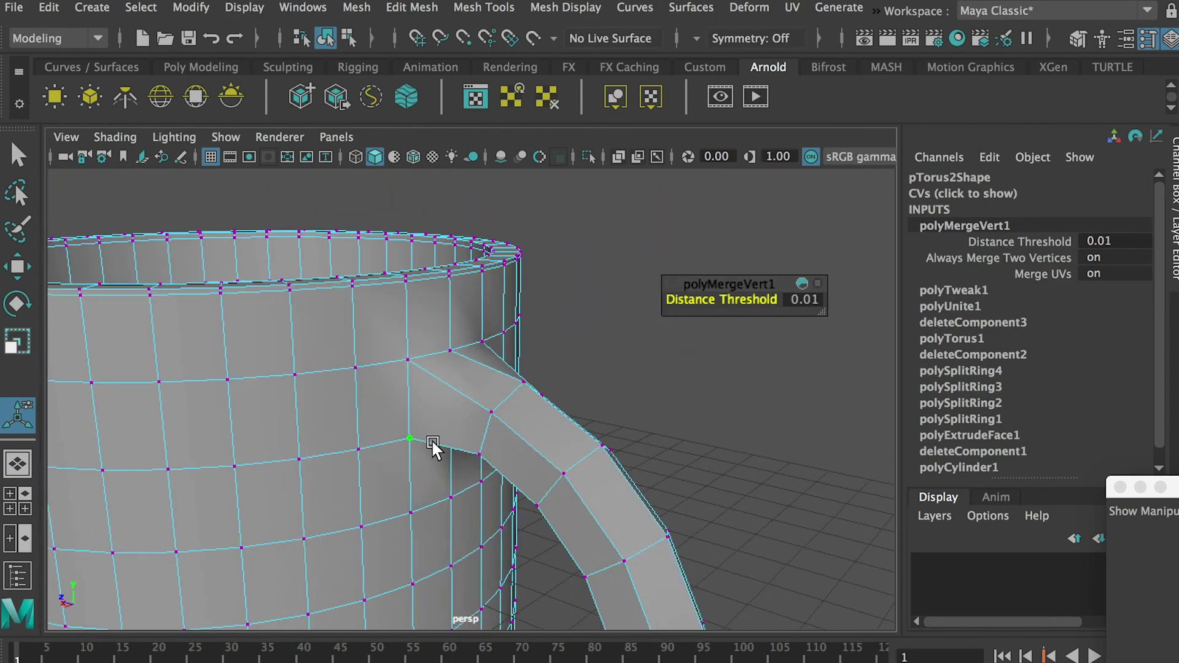
- Select the overlapping vertices around the lower handle joint and merge them with a distance threshold of 0.01
left_click_drag(477, 363, 540, 413, "alt")
key("1")
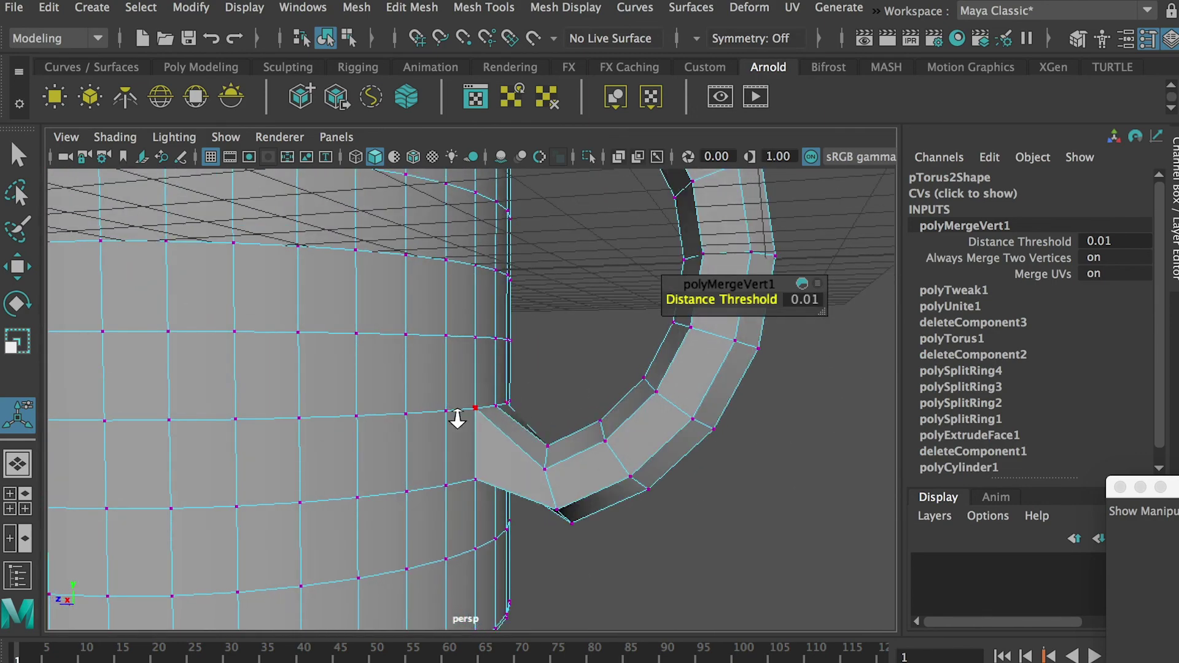
left_click_drag(455, 413, 555, 460, "alt")
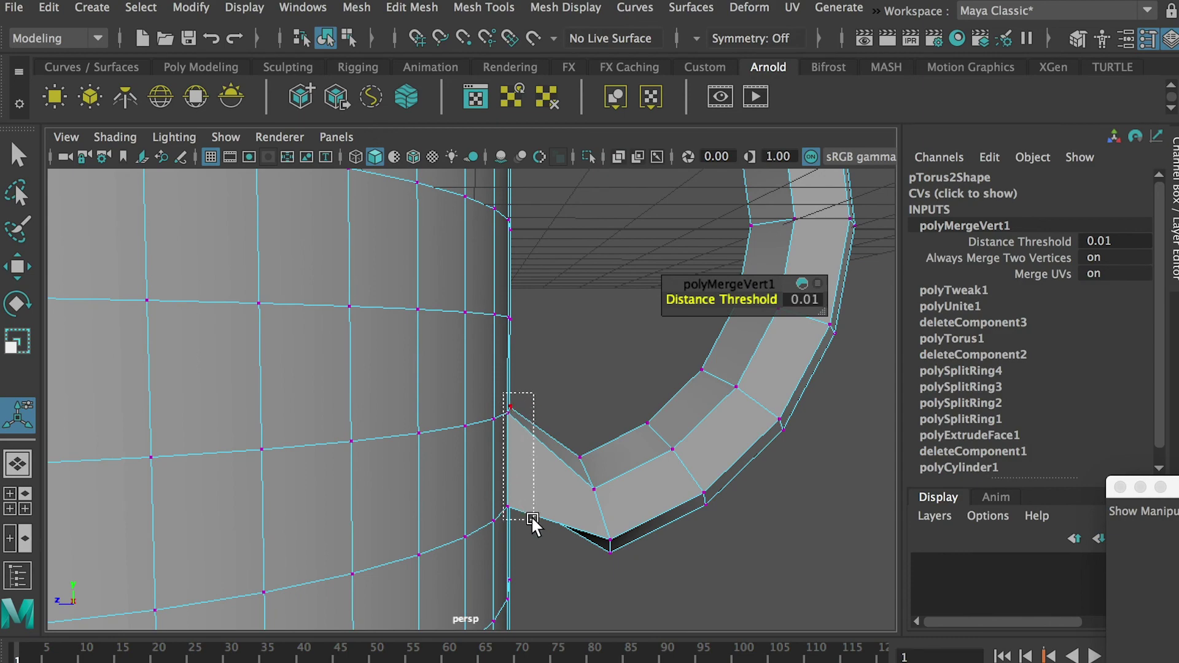
left_click_drag(531, 516, 532, 477)
left_click_drag(493, 388, 482, 417)
right_click_drag(479, 422, 594, 321, "shift")
right_click_drag(577, 321, 423, 315, "alt")
left_click_drag(424, 316, 336, 346, "alt")
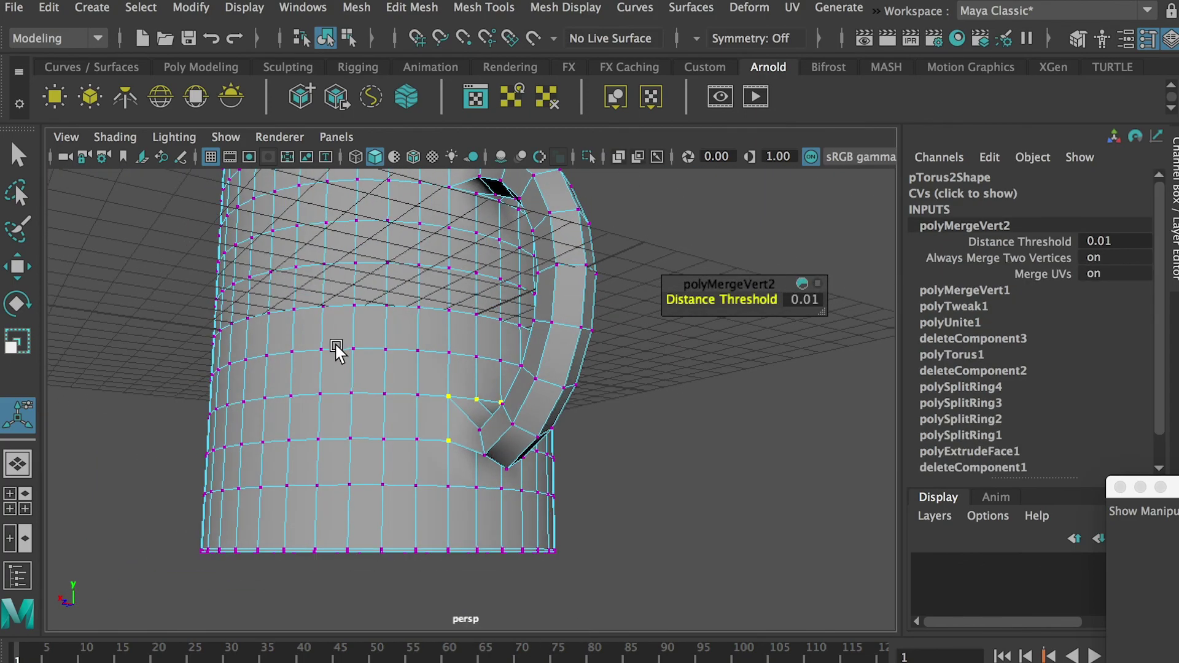
- Turn the smoothed preview on for the whole cup and return the mesh to object mode
middle_click_drag(335, 346, 371, 451, "alt")
key("3")
left_click_drag(451, 405, 513, 460, "alt")
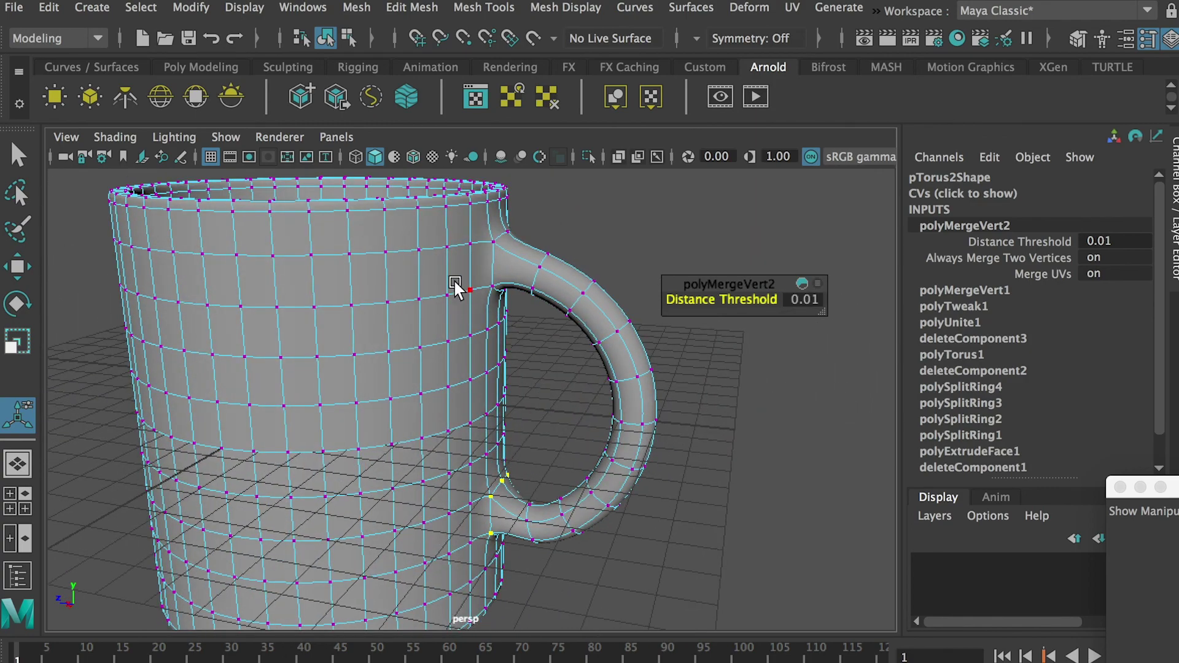
right_click_drag(455, 285, 539, 227)
scroll(399, 363, "down", 3)
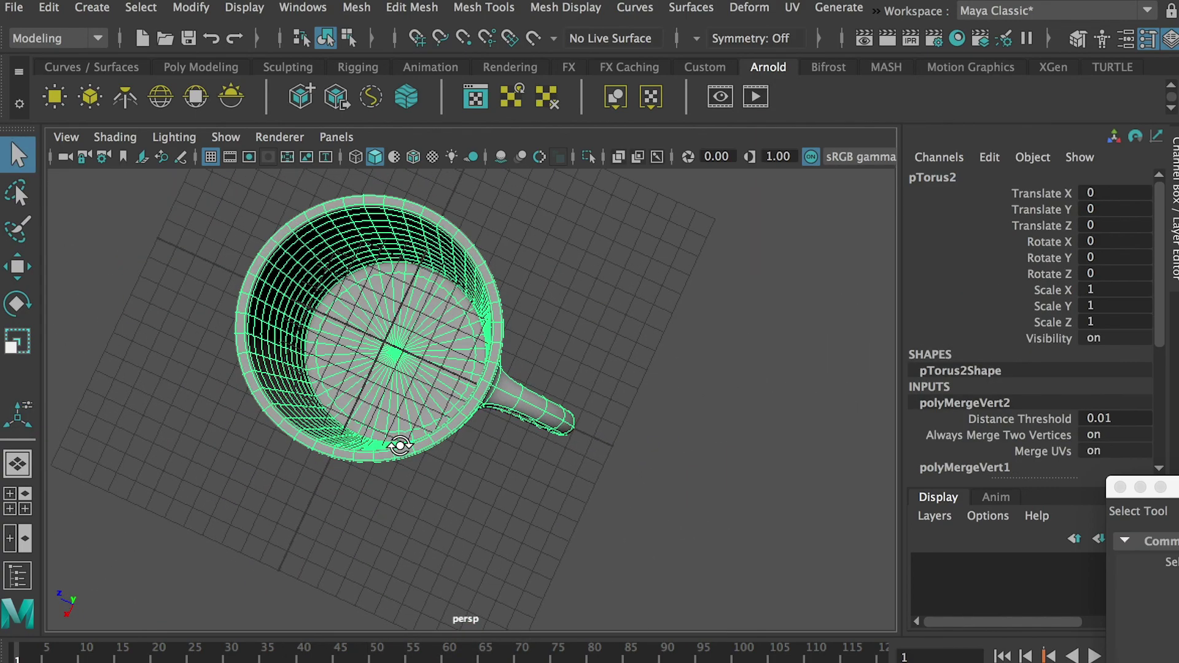